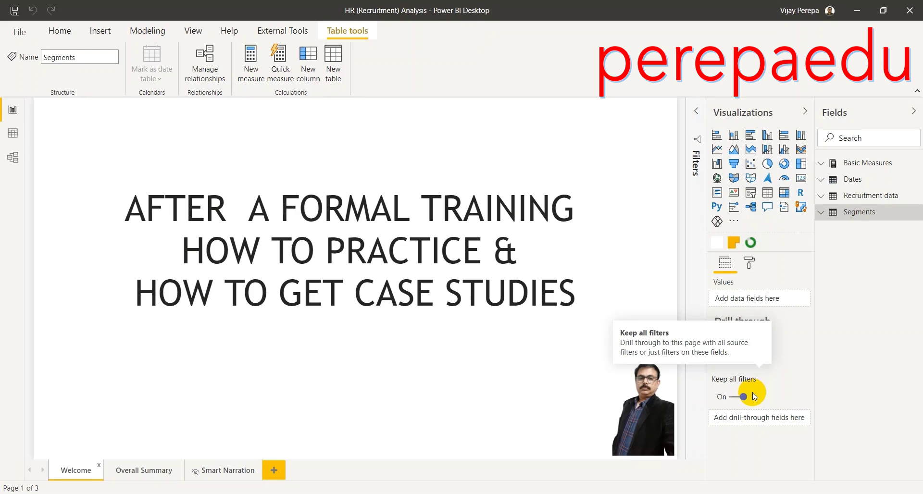
# Show the Overall Summary page and select the Total CVs by CV Source chart.
pyautogui.click(151, 469)
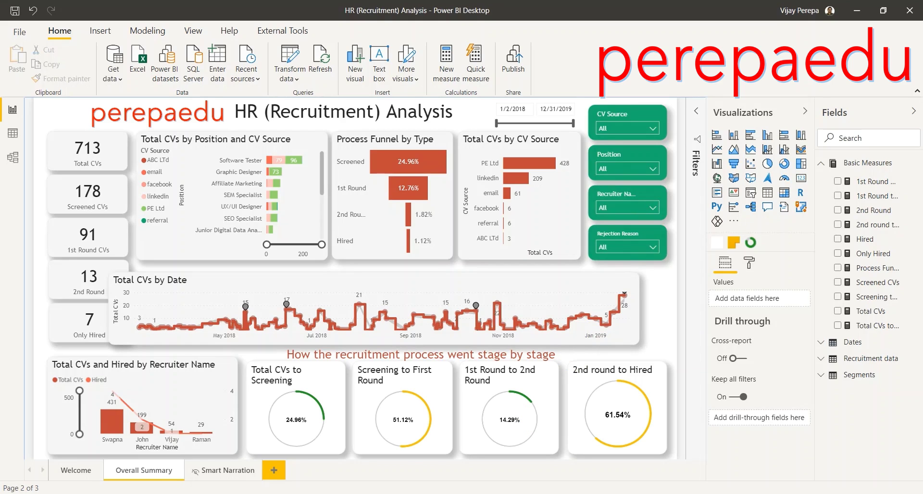
pyautogui.click(537, 234)
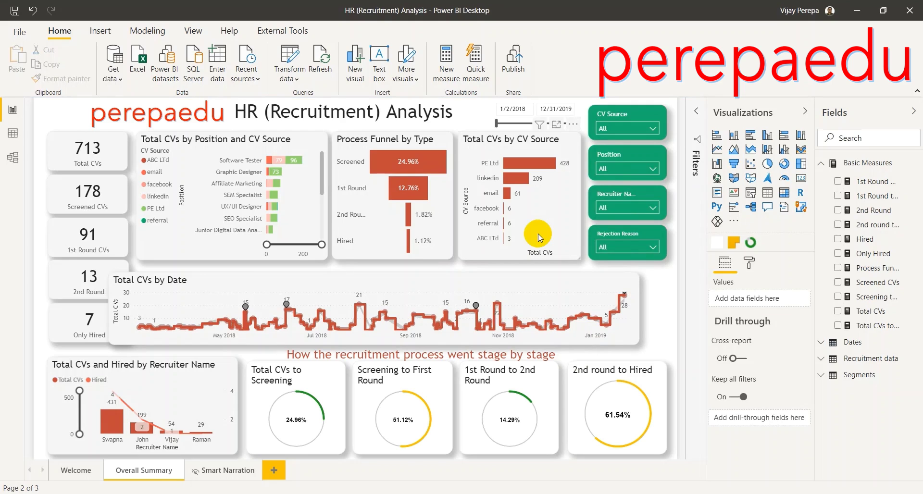
# In Excel, enter a CV Source heading in B3 with LinkedIn, Facebook, ABC Ltd, PE Ltd and Referral below.
pyautogui.click(637, 492)
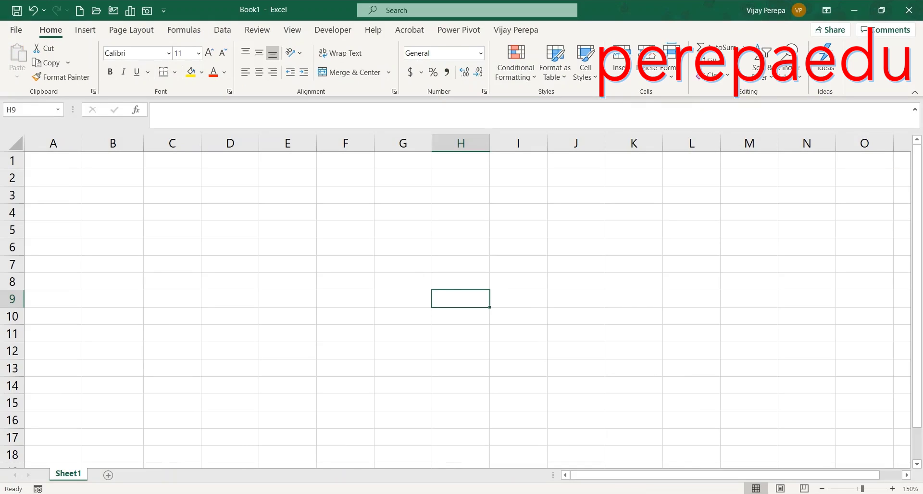
pyautogui.click(121, 192)
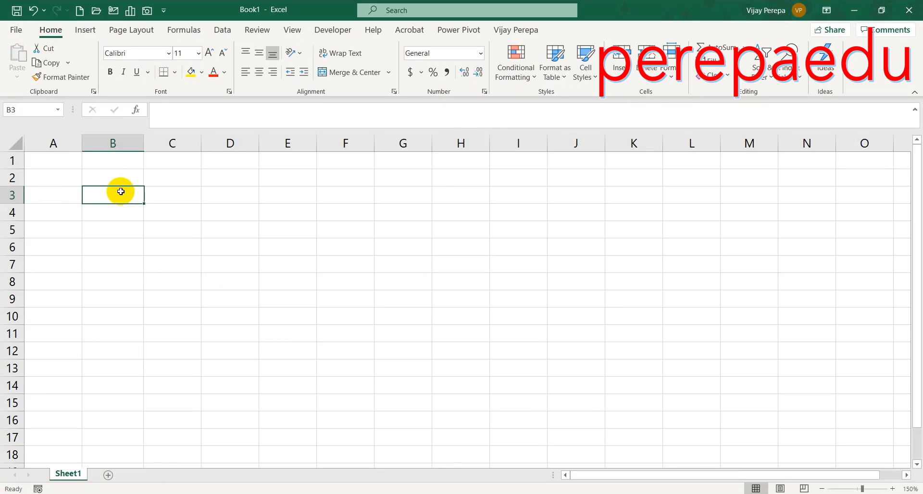
pyautogui.write('CV Source')
pyautogui.press('Return')
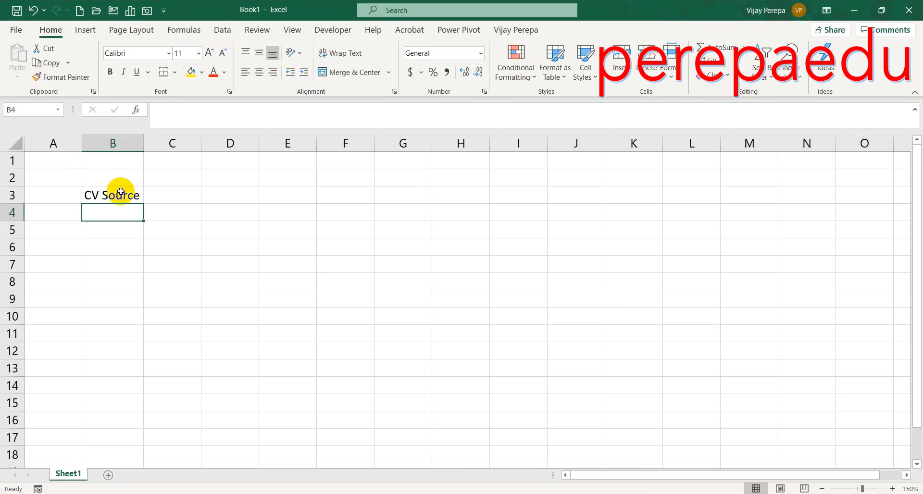
pyautogui.write('LinkedIn')
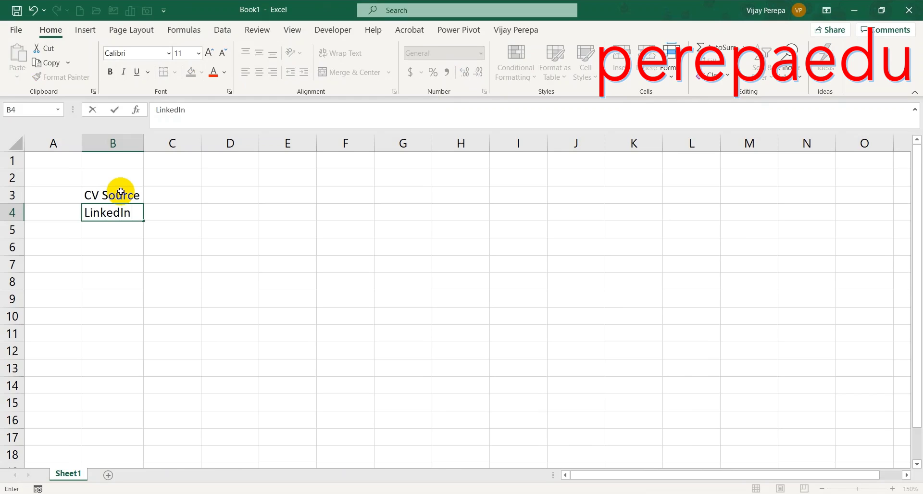
pyautogui.press('Return')
pyautogui.write('Facebook')
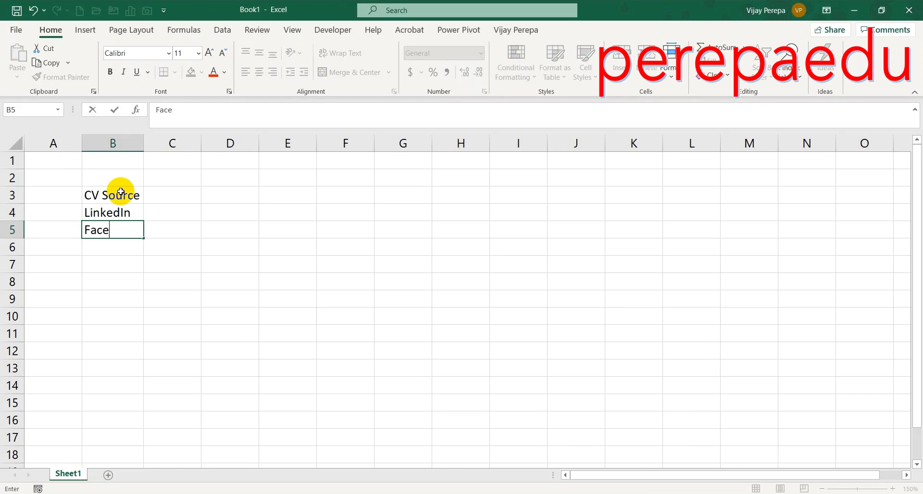
pyautogui.press('Return')
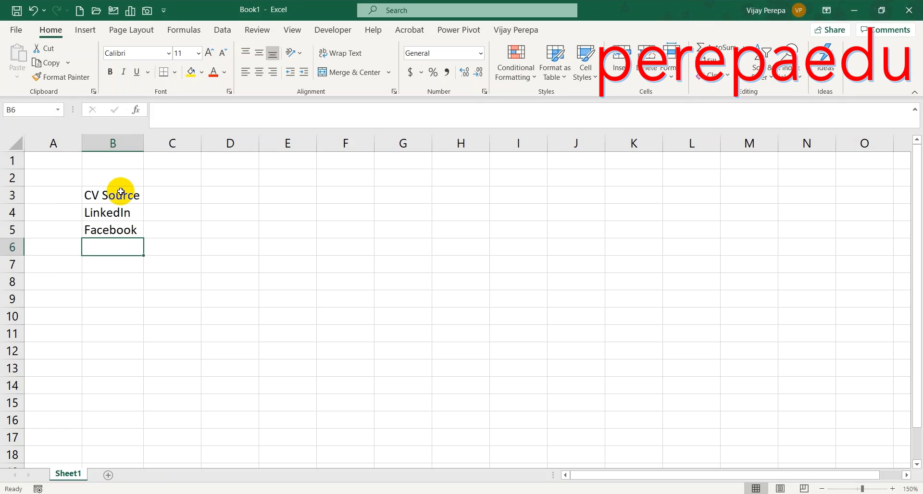
pyautogui.write('ABC Ltd')
pyautogui.press('Return')
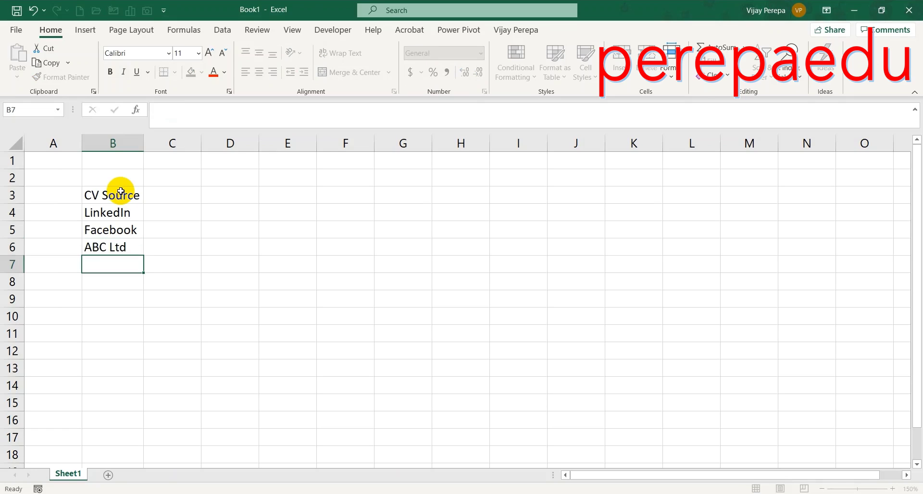
pyautogui.write('PE Ltd')
pyautogui.press('Return')
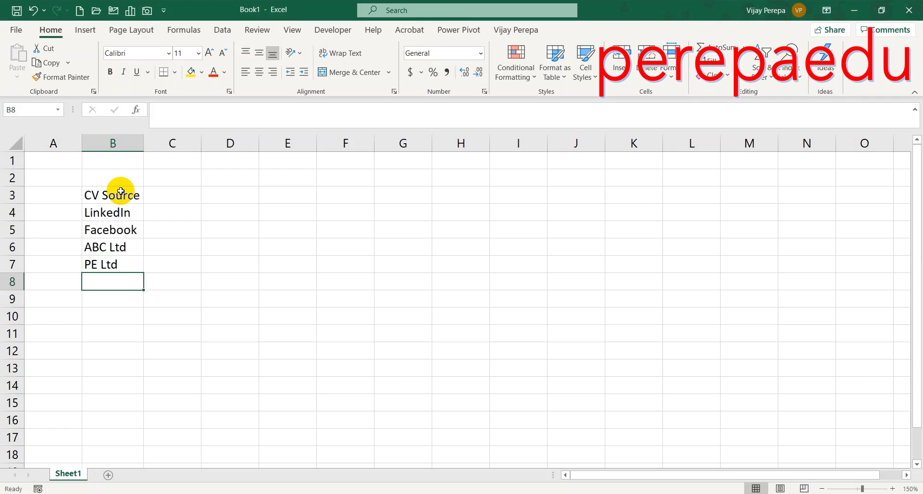
pyautogui.write('Referr')
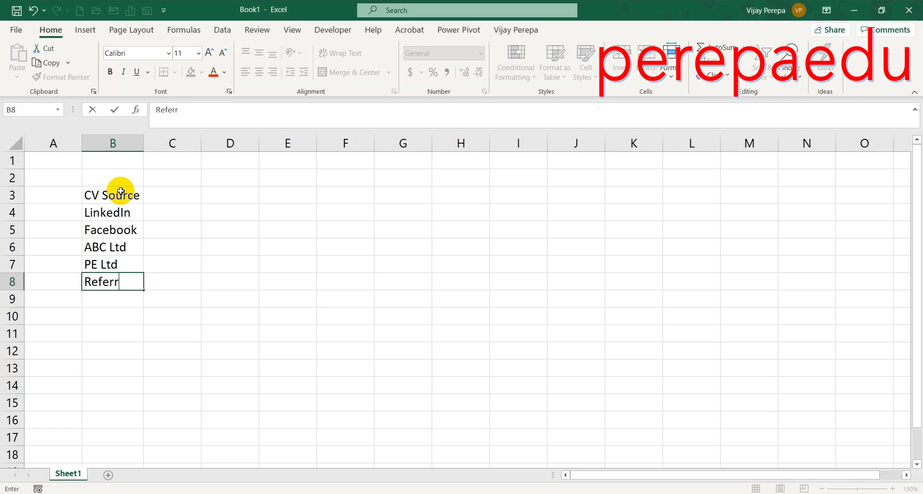
pyautogui.write('al')
pyautogui.press('Return')
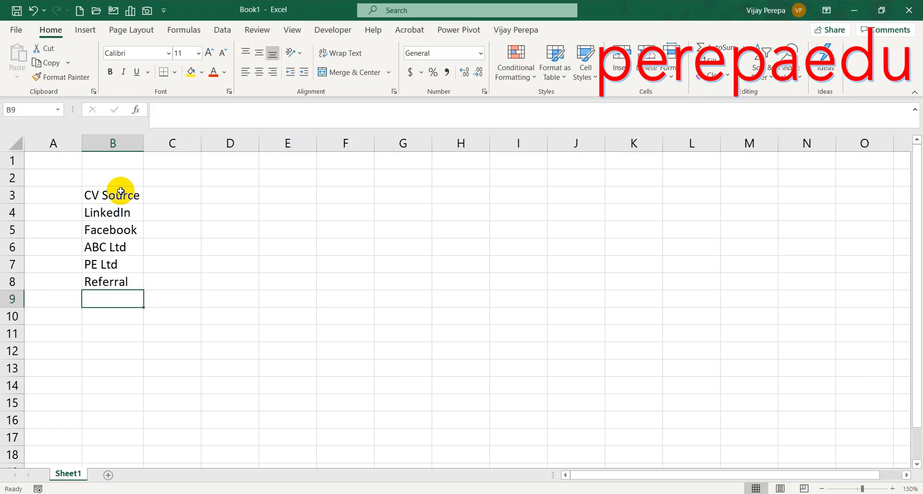
# Add a Source ID heading in C3 with IDs 1 to 5 beneath it.
pyautogui.click(172, 202)
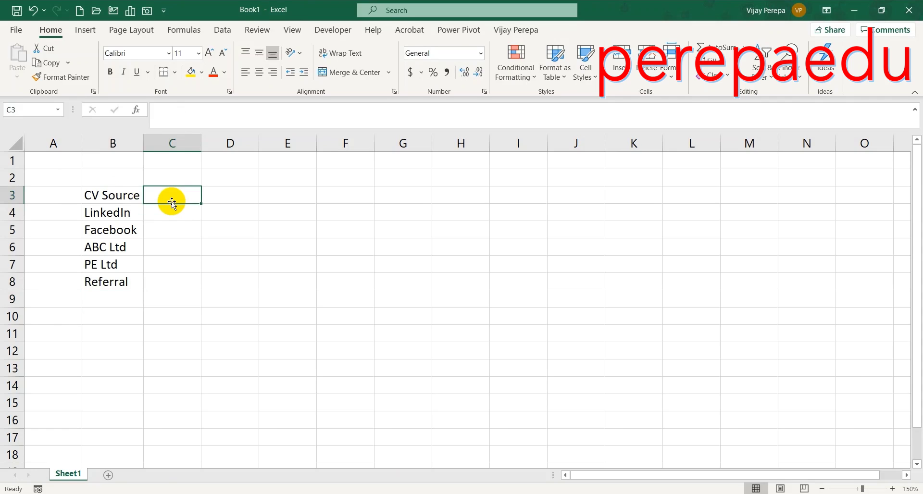
pyautogui.write('Source')
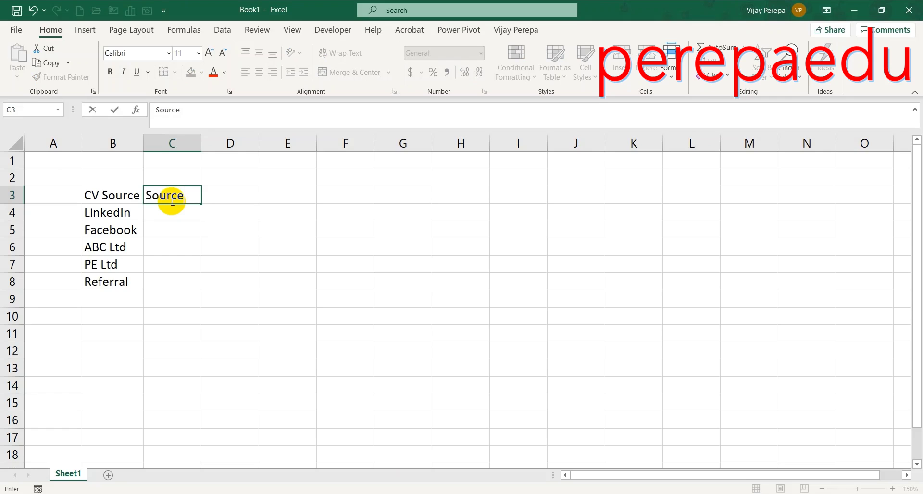
pyautogui.write(' ID')
pyautogui.press('Return')
pyautogui.write('1')
pyautogui.press('Return')
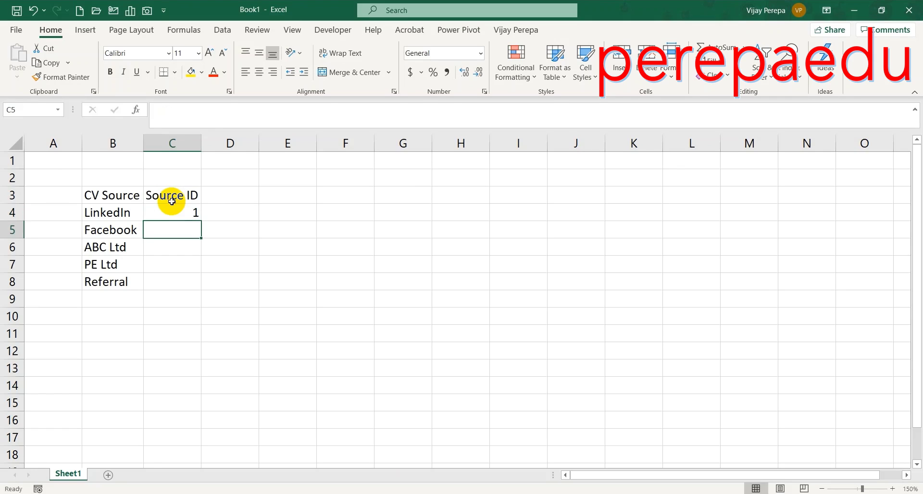
pyautogui.write('2')
pyautogui.press('Return')
pyautogui.write('3')
pyautogui.press('Return')
pyautogui.write('4')
pyautogui.press('Return')
pyautogui.write('5')
pyautogui.press('Return')
pyautogui.press('Up')
pyautogui.press('Up')
pyautogui.press('Up')
pyautogui.press('Up')
pyautogui.press('Up')
pyautogui.press('Up')
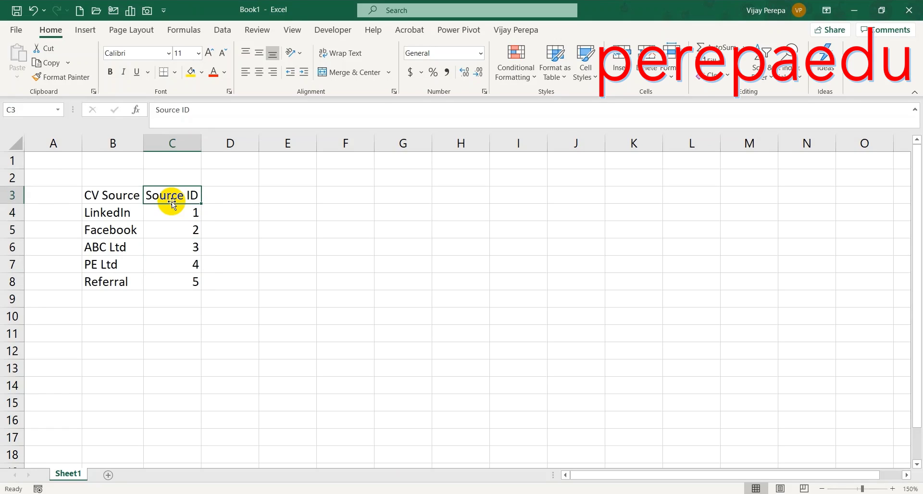
# Convert B3:C8 into a table with headers named CV_Source.
pyautogui.hotkey('ctrl', 't')
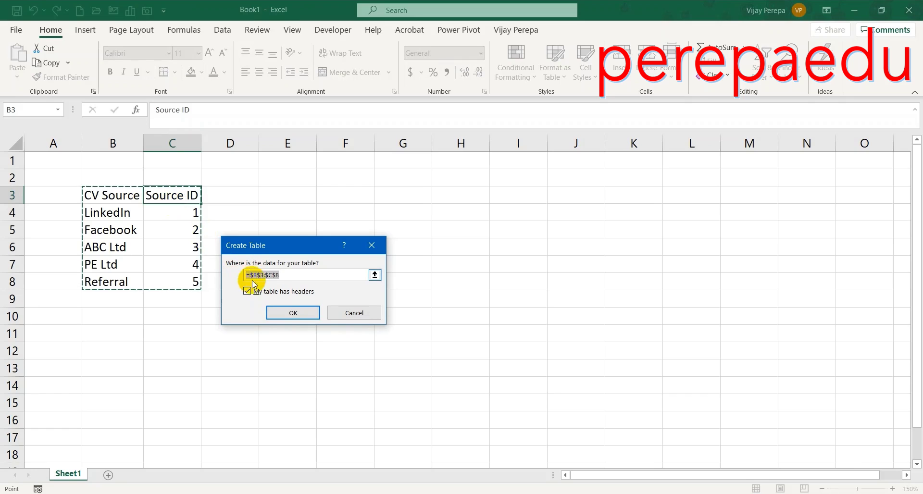
pyautogui.click(293, 313)
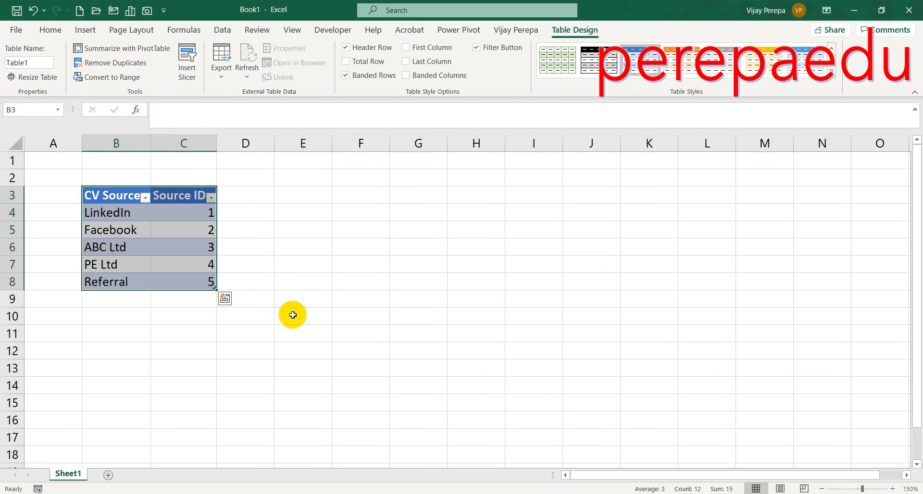
pyautogui.click(36, 64)
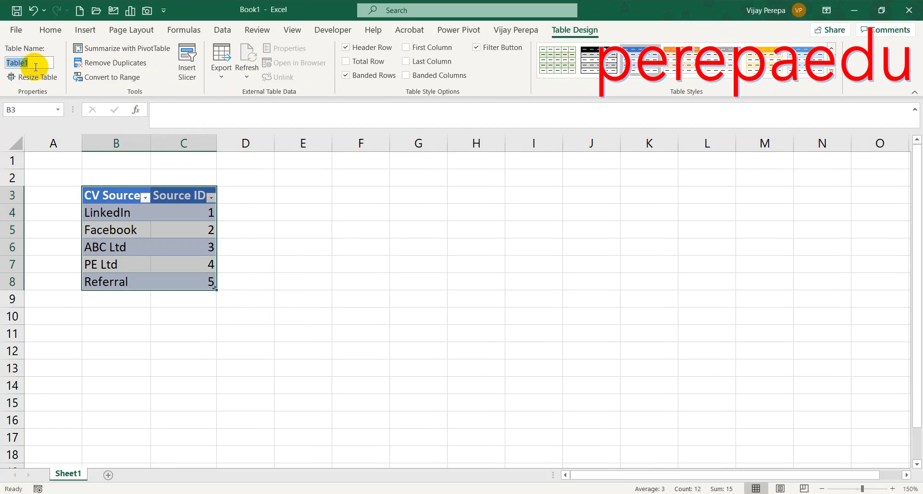
pyautogui.write('Source')
pyautogui.press('BackSpace')
pyautogui.press('BackSpace')
pyautogui.press('BackSpace')
pyautogui.press('BackSpace')
pyautogui.press('BackSpace')
pyautogui.press('BackSpace')
pyautogui.write('CV_So')
pyautogui.press('Return')
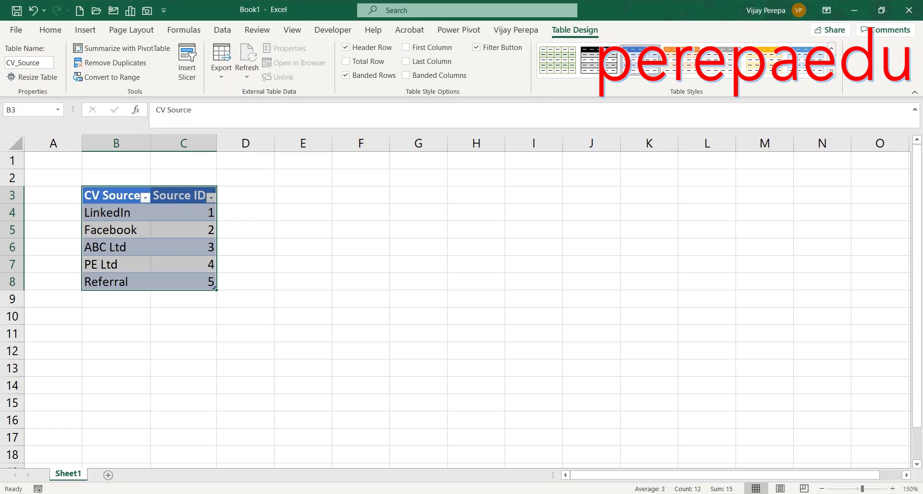
pyautogui.click(542, 226)
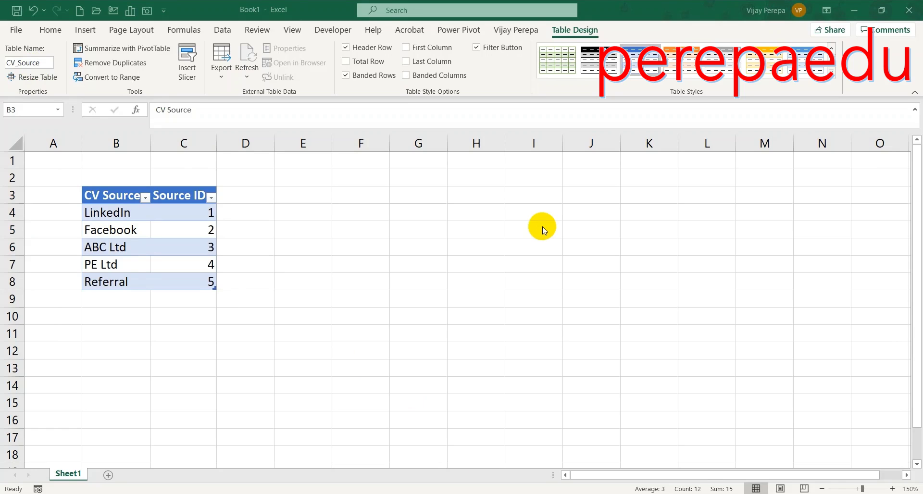
# Enter a Recruiter Name heading in E3 with the four recruiters' names below it.
pyautogui.click(315, 194)
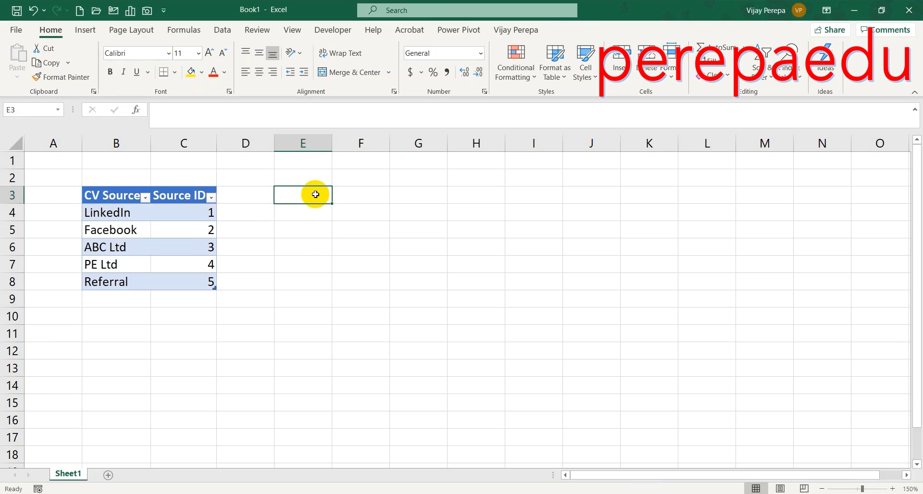
pyautogui.write('Recru')
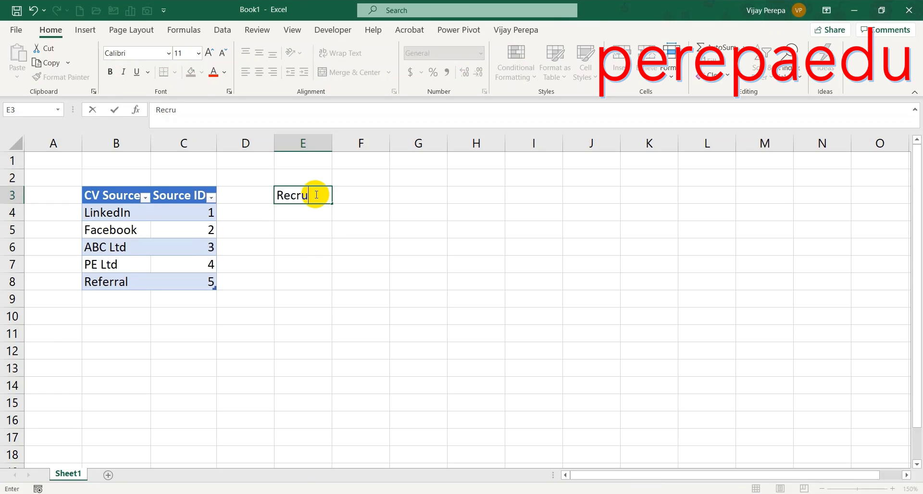
pyautogui.write('iter Name')
pyautogui.press('Return')
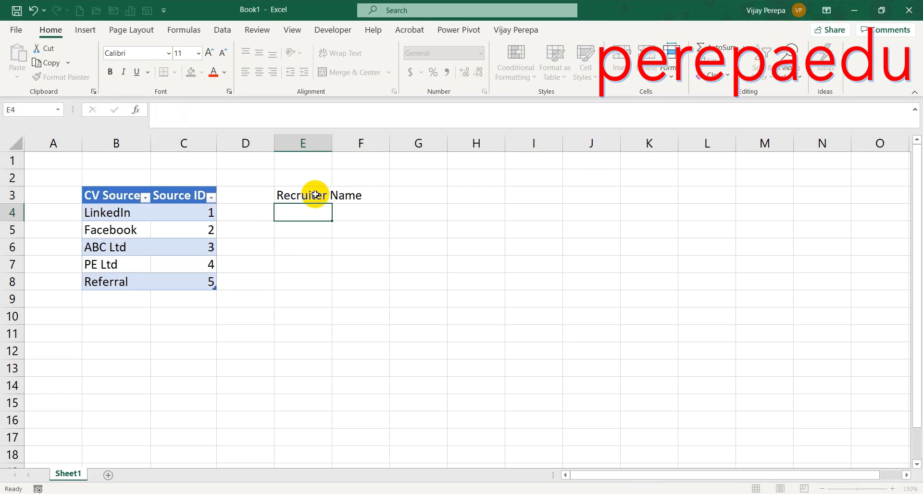
pyautogui.write('Vijay')
pyautogui.press('Return')
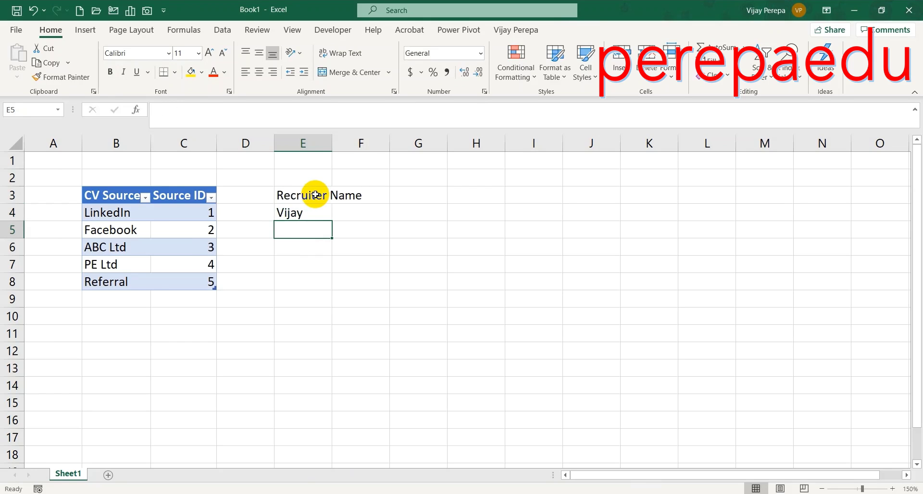
pyautogui.write('Ananth')
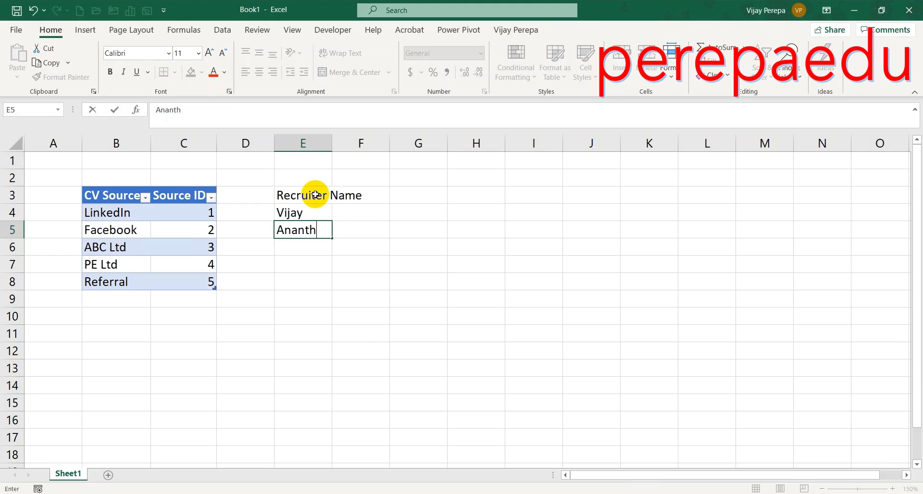
pyautogui.press('Return')
pyautogui.write('Sam')
pyautogui.press('Return')
pyautogui.write('J')
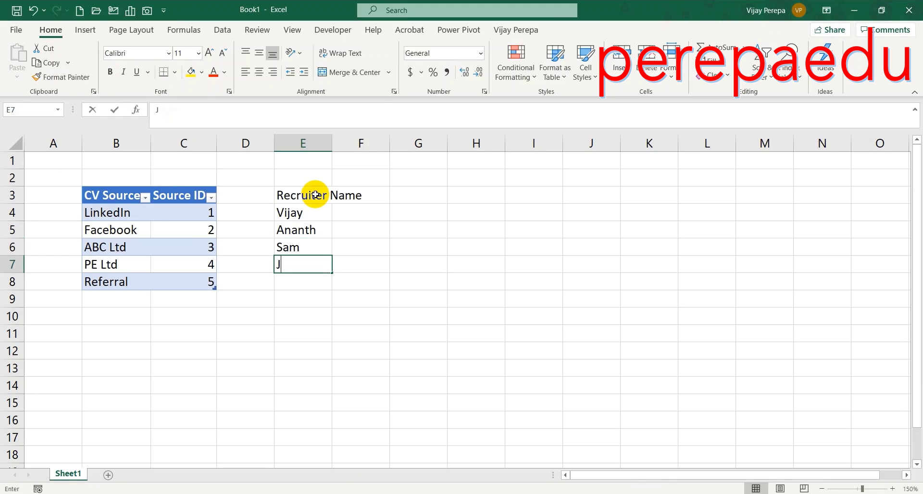
pyautogui.write('hon')
pyautogui.press('Return')
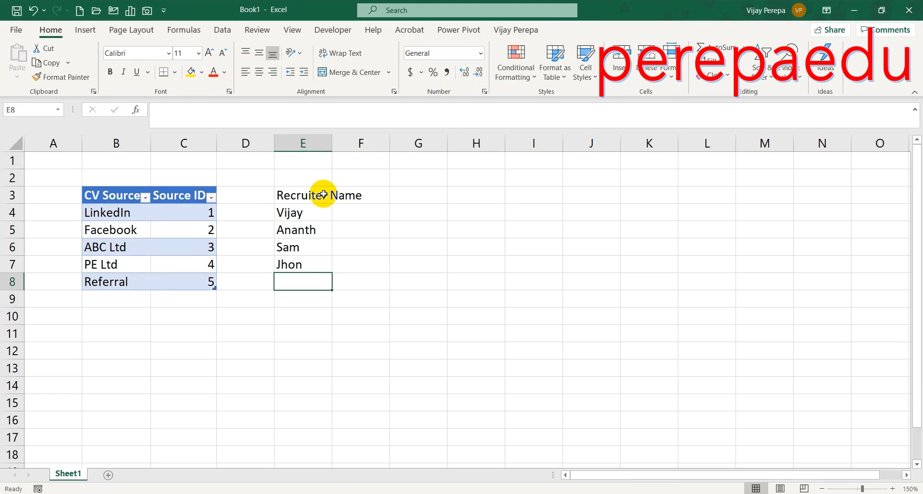
# Add a Rec ID heading in F3 with IDs 1 to 4 beneath it.
pyautogui.click(344, 209)
pyautogui.press('Up')
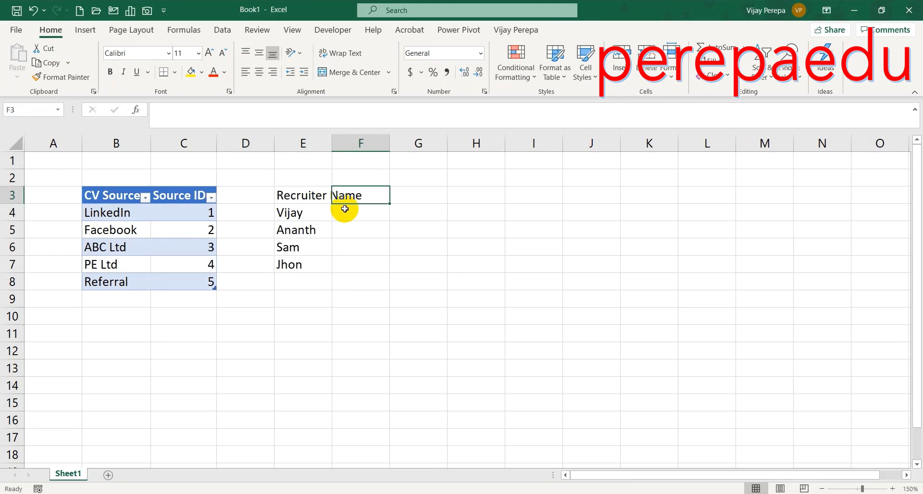
pyautogui.write('Rec I')
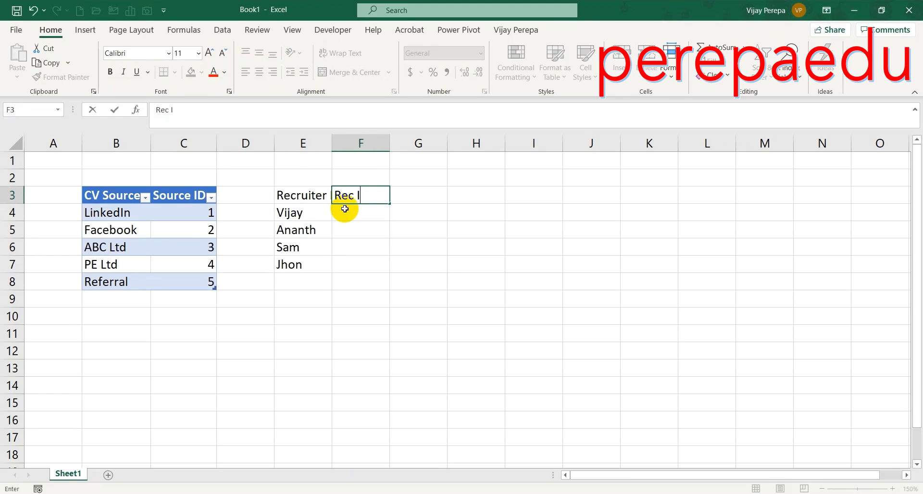
pyautogui.write('D')
pyautogui.press('Return')
pyautogui.write('1')
pyautogui.press('Return')
pyautogui.write('2')
pyautogui.press('Return')
pyautogui.write('3')
pyautogui.press('Return')
pyautogui.write('4')
pyautogui.press('Up')
pyautogui.press('Up')
# Convert E3:F7 into a table with headers named Recruiter.
pyautogui.hotkey('ctrl', 't')
pyautogui.press('Return')
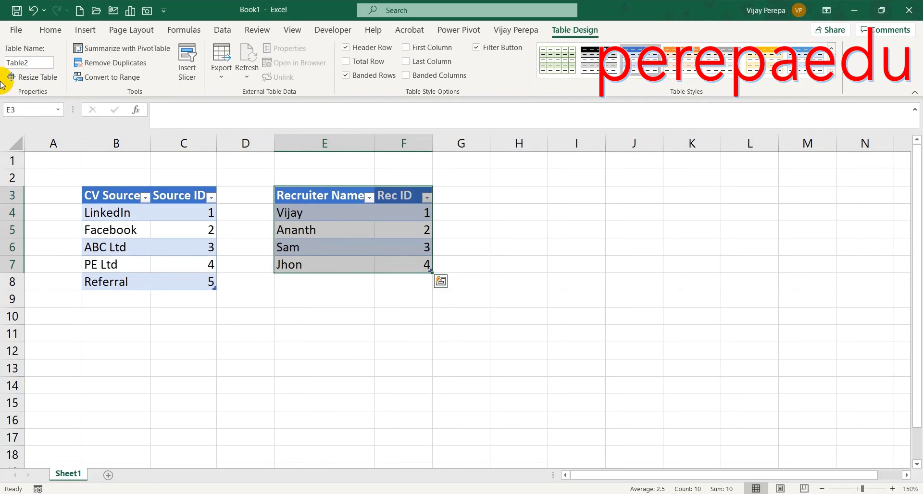
pyautogui.click(35, 61)
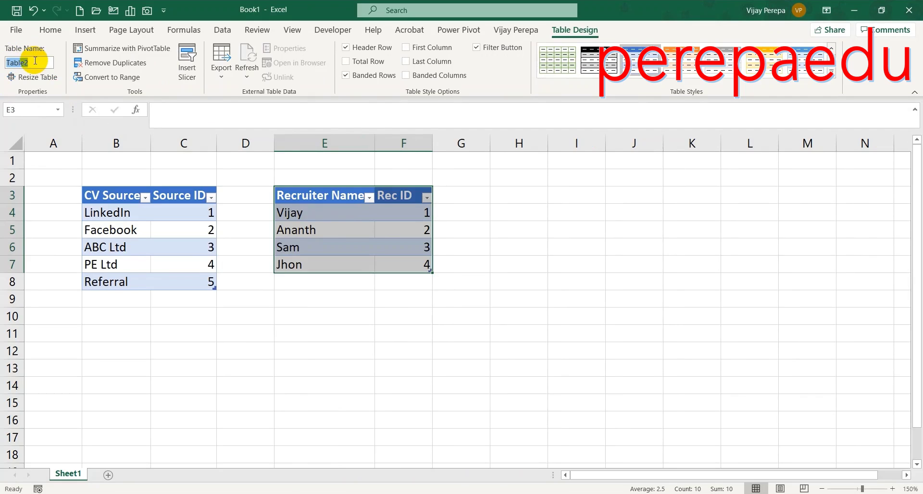
pyautogui.write('Recruiter')
pyautogui.press('Return')
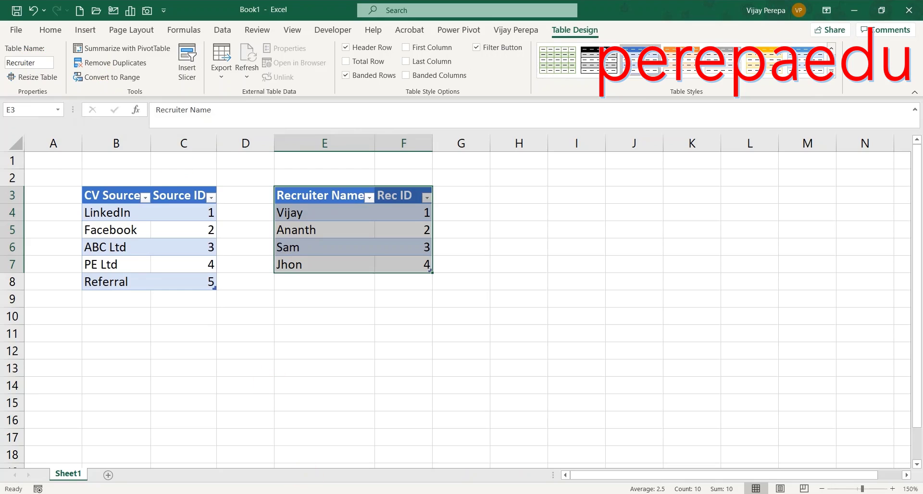
# Enter a Position heading in H3 with Finance Head, IT/ITES and Software Engineer below.
pyautogui.click(543, 233)
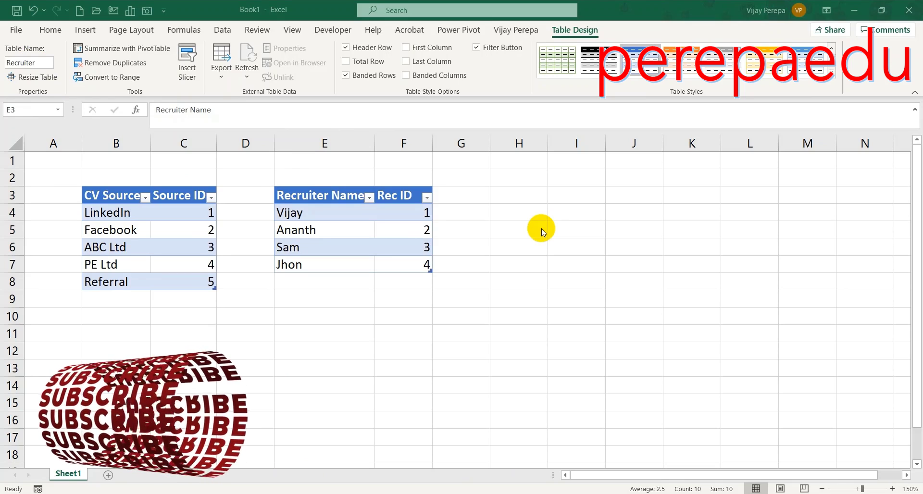
pyautogui.hotkey('ctrl', 'a')
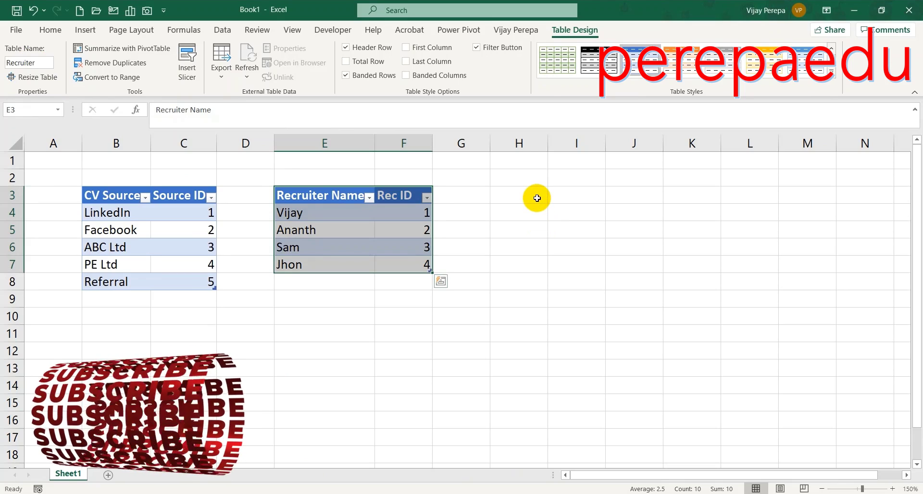
pyautogui.click(536, 198)
pyautogui.write('Positi')
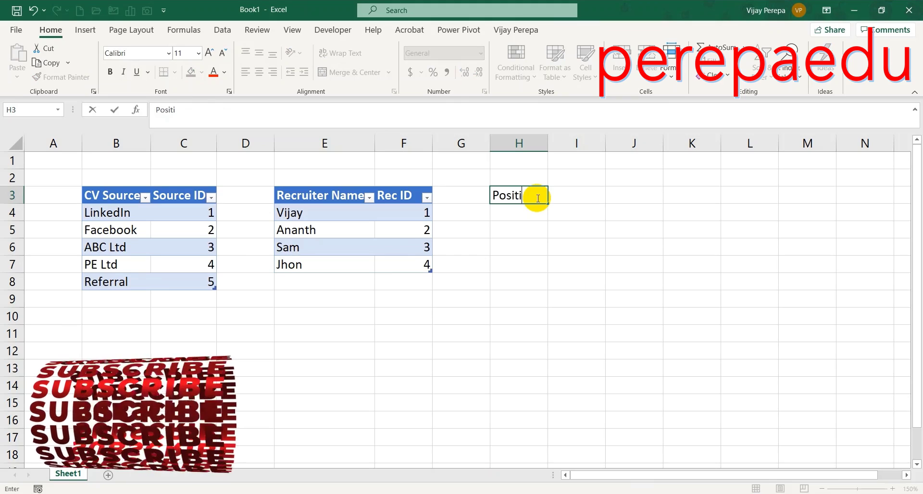
pyautogui.write('on')
pyautogui.press('BackSpace')
pyautogui.write('n')
pyautogui.press('Return')
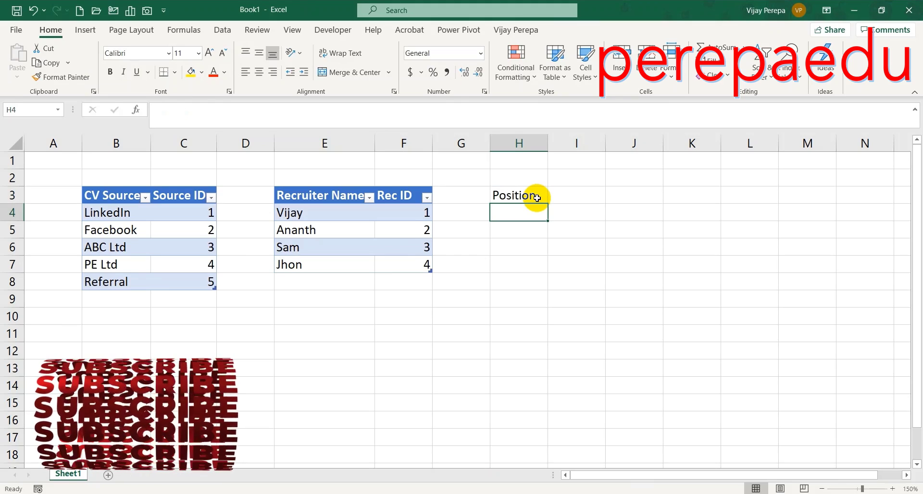
pyautogui.write('Fina')
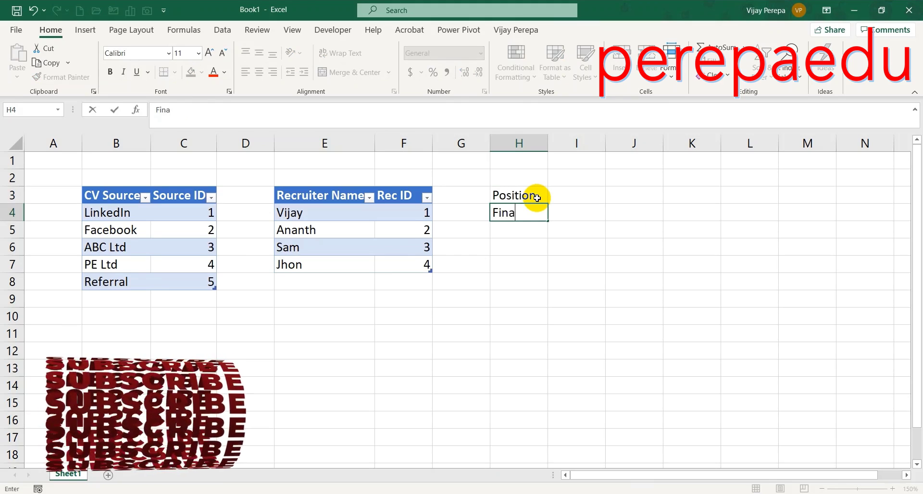
pyautogui.write('nce Head')
pyautogui.press('Return')
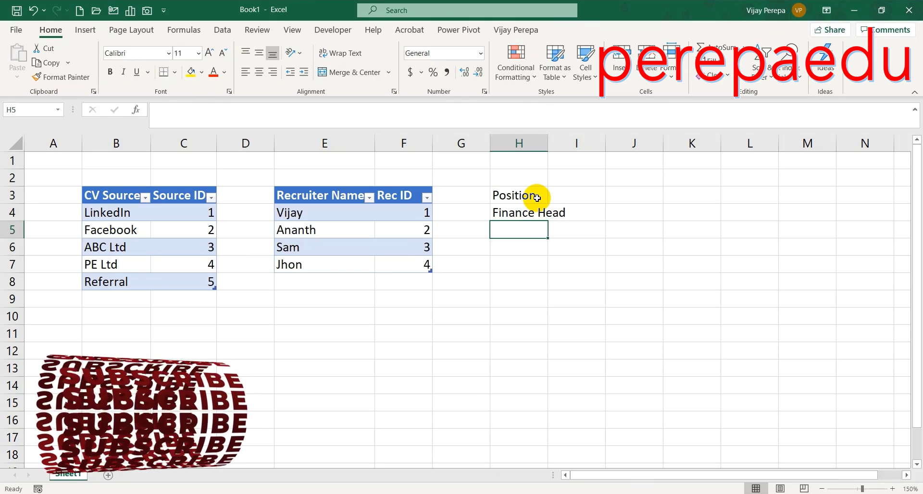
pyautogui.write('IT/ITES')
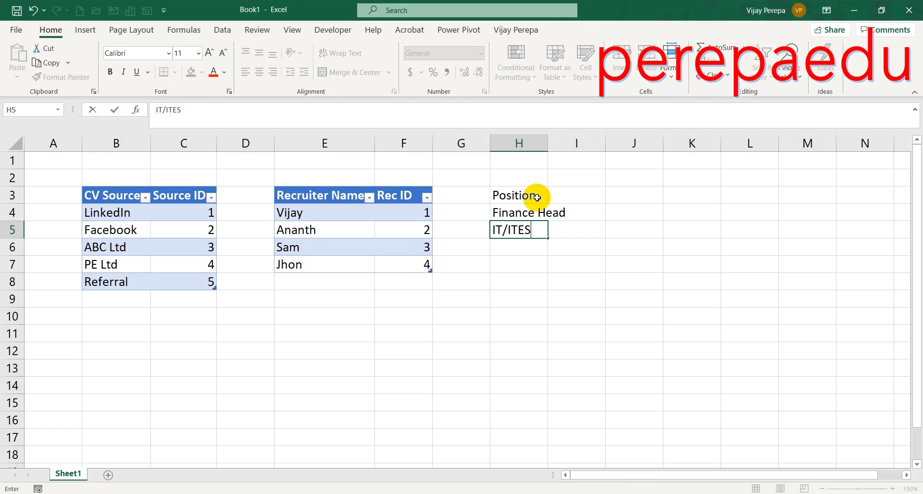
pyautogui.press('Return')
pyautogui.write('Software')
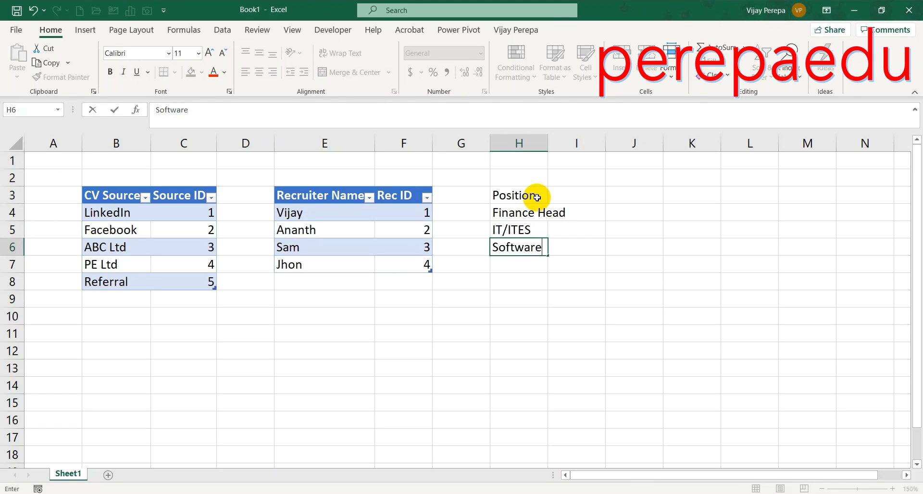
pyautogui.write(' Engineer')
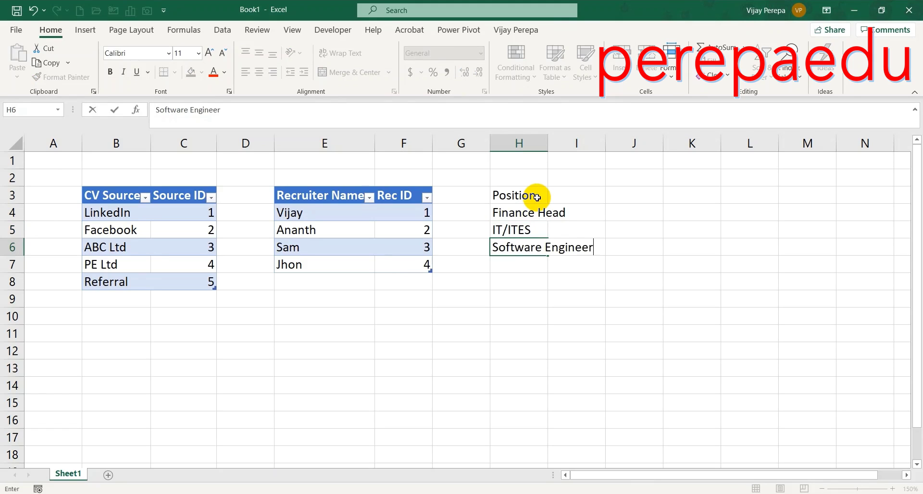
pyautogui.press('Return')
# Add Admin Assistant and a finance executives title in H7:H8, correcting typos.
pyautogui.write('admin')
pyautogui.press('BackSpace')
pyautogui.press('BackSpace')
pyautogui.press('BackSpace')
pyautogui.press('BackSpace')
pyautogui.press('BackSpace')
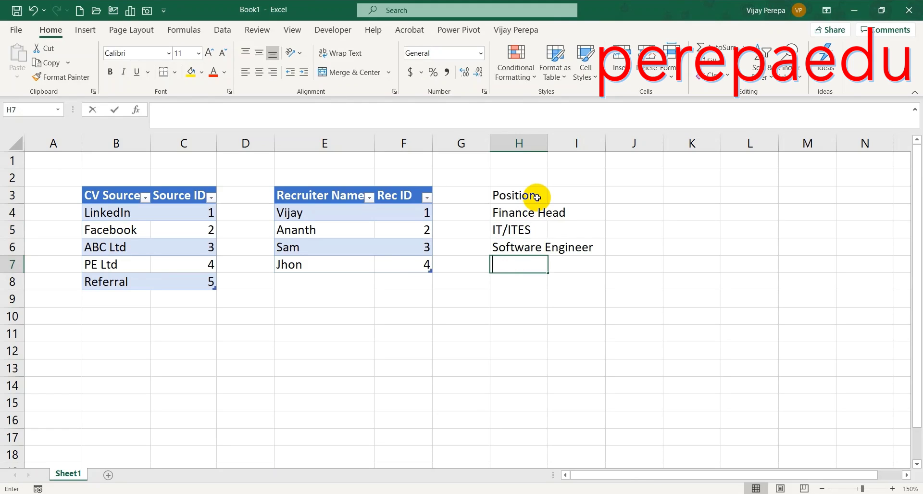
pyautogui.write('Admin ass')
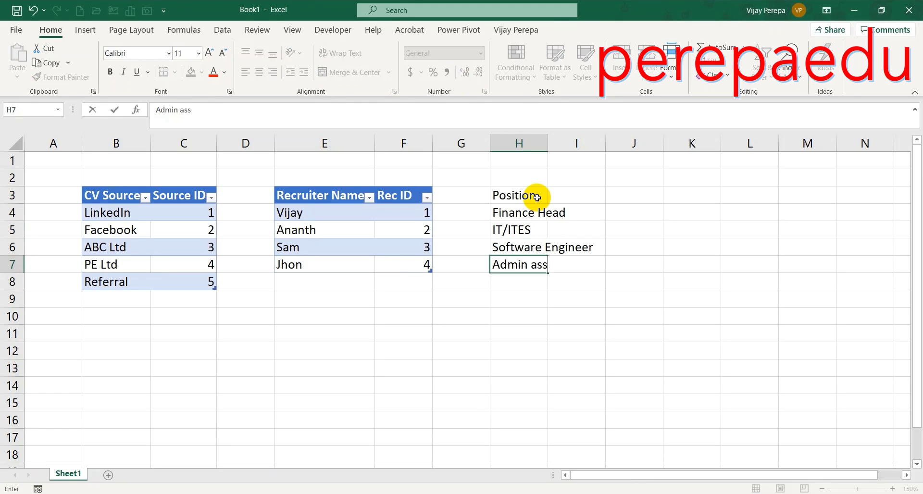
pyautogui.write('istance')
pyautogui.press('Return')
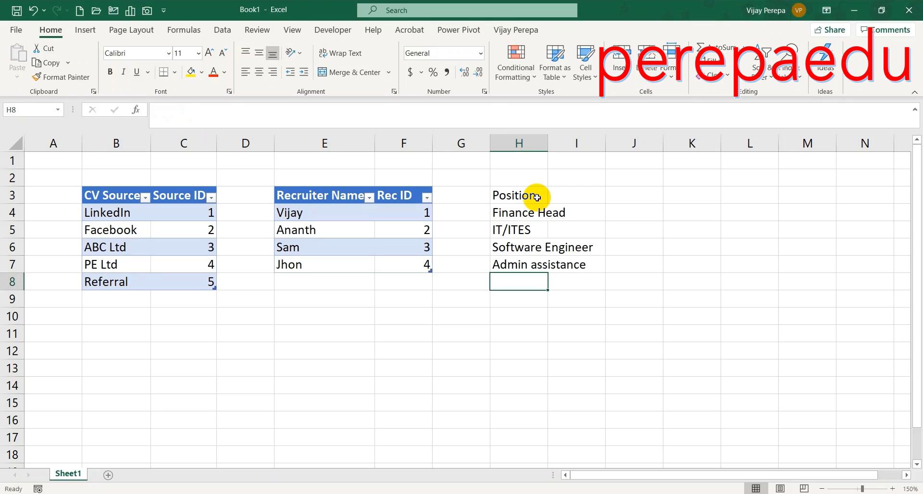
pyautogui.press('Up')
pyautogui.write('Admin')
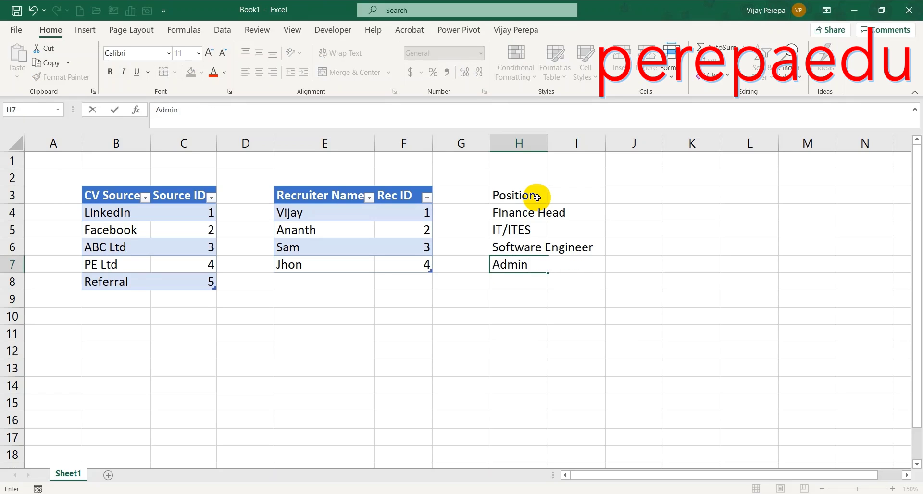
pyautogui.write(' ass')
pyautogui.press('BackSpace')
pyautogui.press('BackSpace')
pyautogui.press('BackSpace')
pyautogui.write('Assistant')
pyautogui.press('Return')
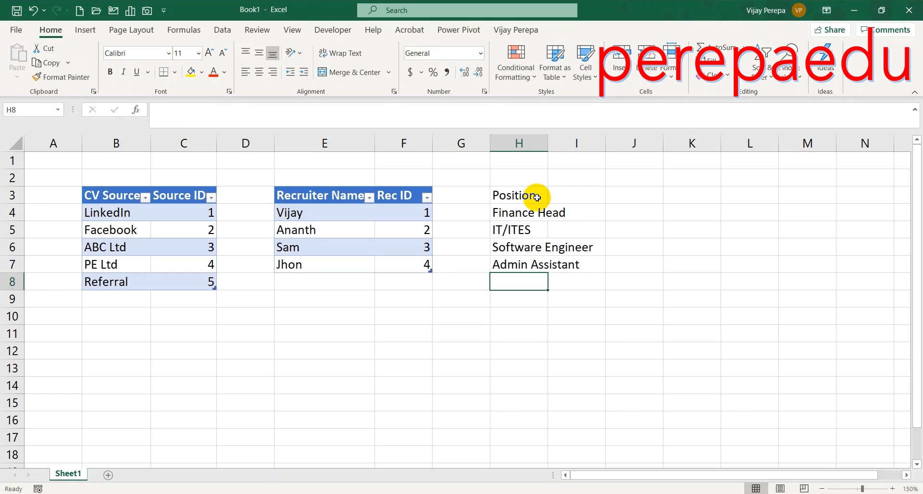
pyautogui.write('Fince ')
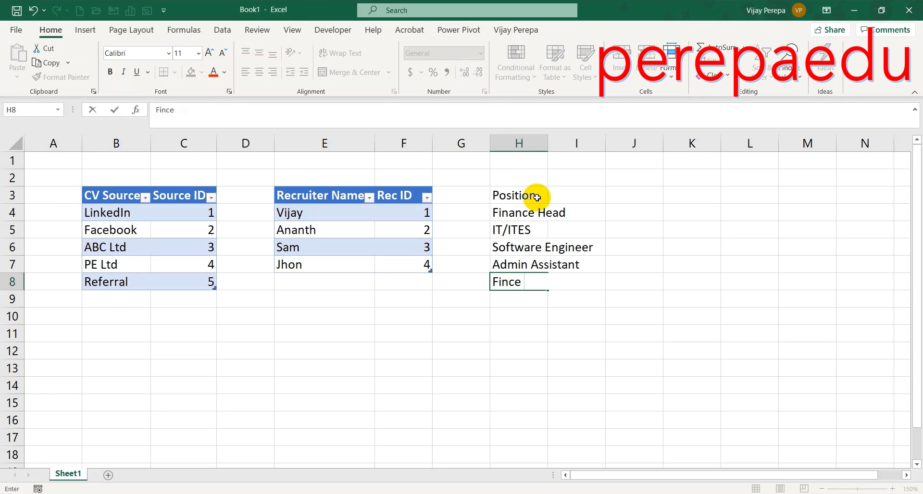
pyautogui.write('Executives')
pyautogui.press('Return')
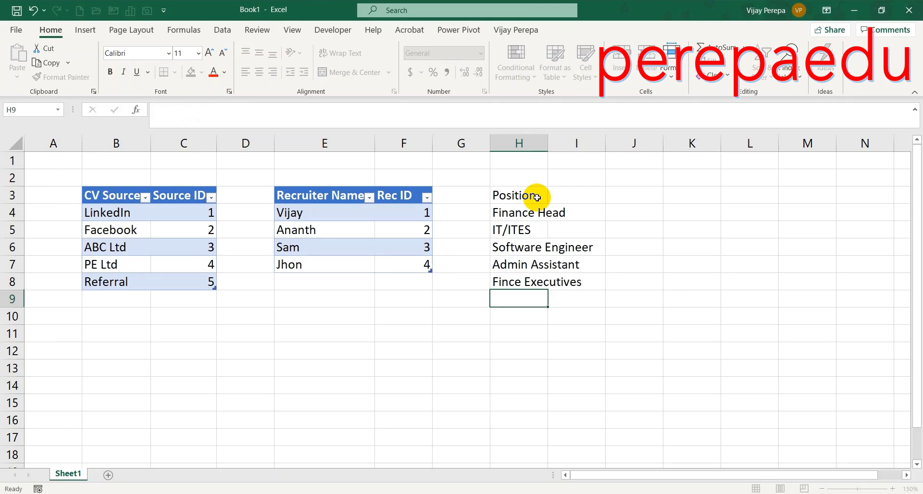
# Autofit column H and add a Po ID heading in I3 with IDs 1 to 5.
pyautogui.doubleClick(543, 141)
pyautogui.click(621, 196)
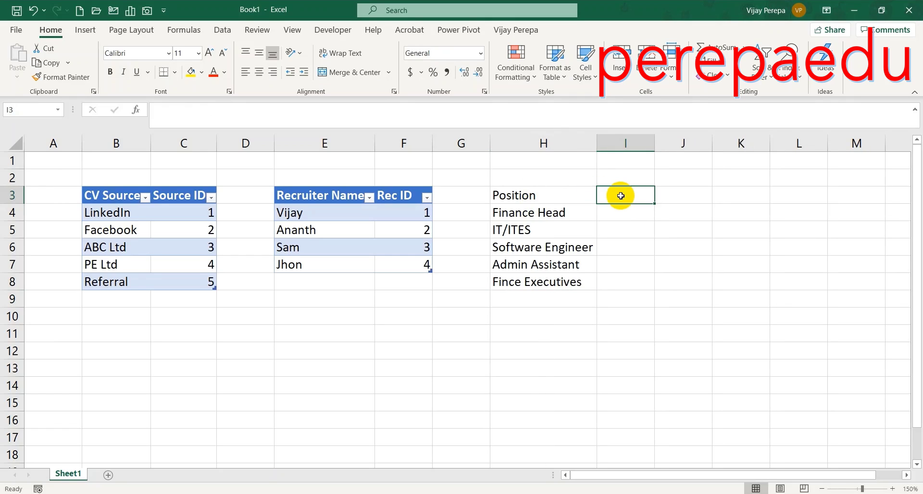
pyautogui.write('Po ID')
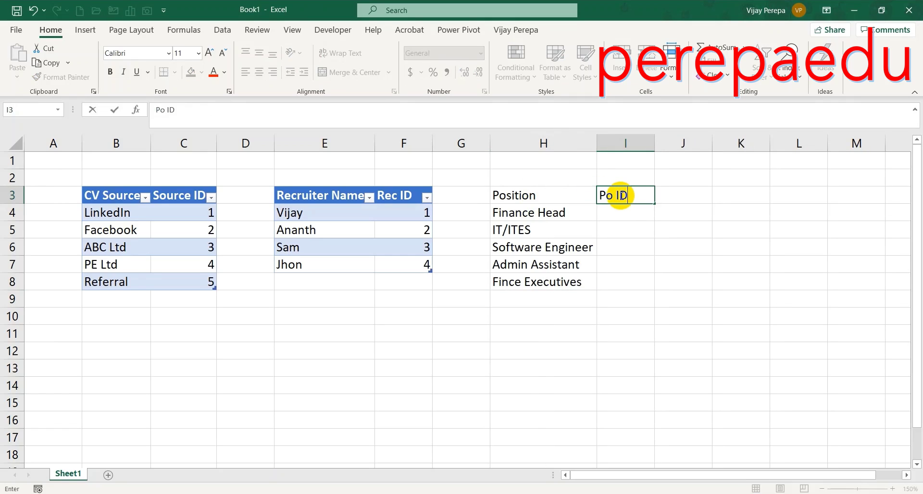
pyautogui.press('Return')
pyautogui.write('1')
pyautogui.press('Return')
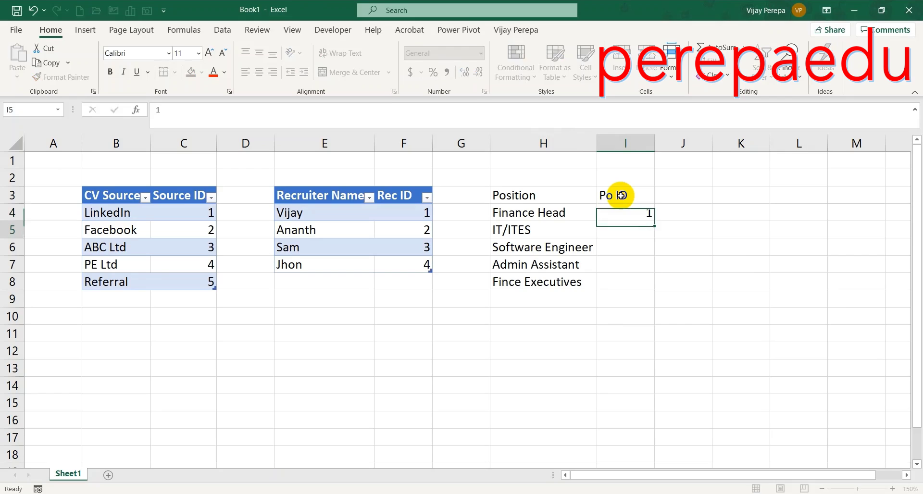
pyautogui.write('2')
pyautogui.press('Return')
pyautogui.write('3')
pyautogui.hotkey('ctrl', 'Return')
pyautogui.write('4')
pyautogui.press('Escape')
pyautogui.press('Return')
pyautogui.write('4')
pyautogui.press('Return')
pyautogui.write('5')
# Convert the position list H3:I8 into a table named Positions.
pyautogui.press('Return')
pyautogui.press('Up')
pyautogui.hotkey('ctrl', 't')
pyautogui.press('Return')
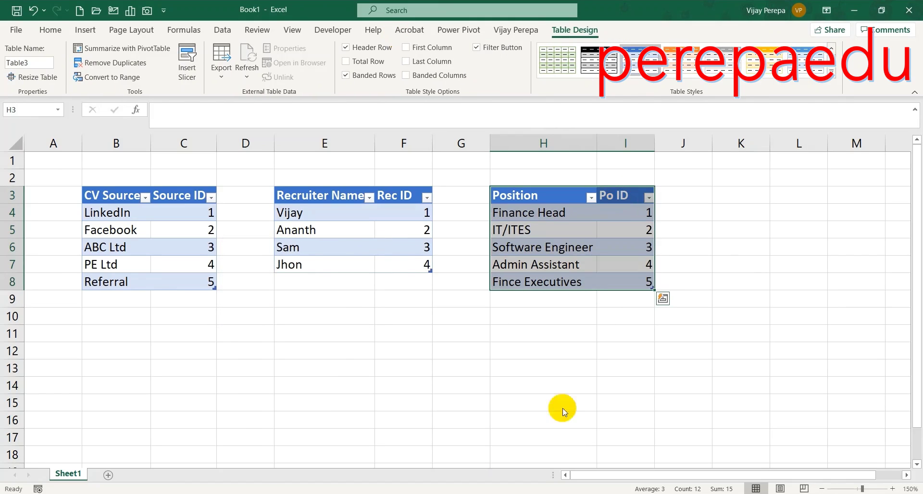
pyautogui.click(39, 62)
pyautogui.write('Positions')
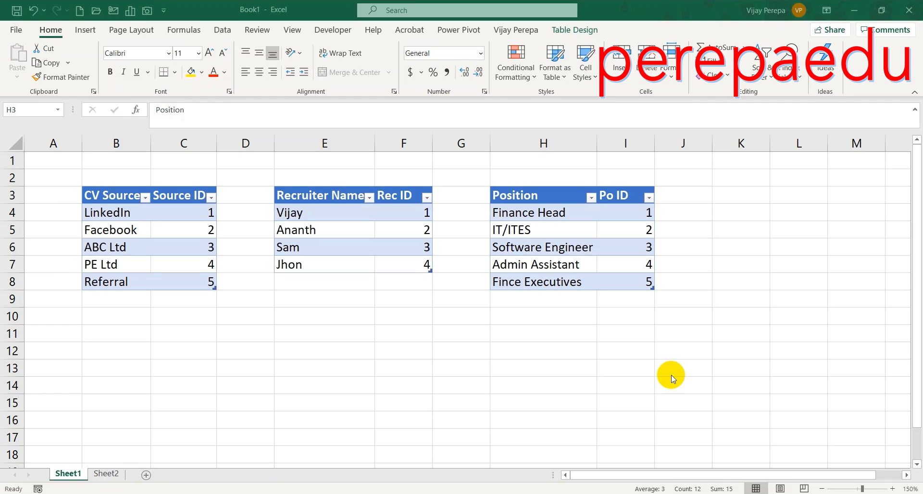
# On Sheet2, enter a Candidate Name heading in B4 and Candidate 1 in B5.
pyautogui.click(106, 474)
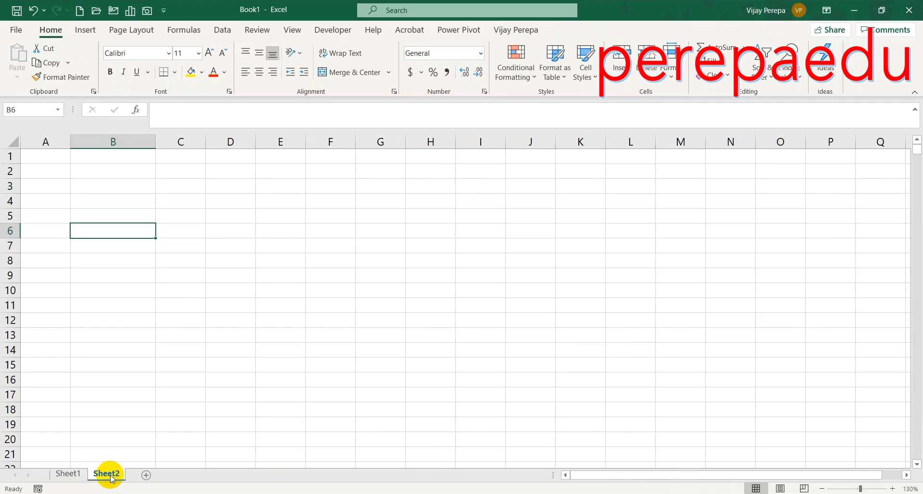
pyautogui.click(131, 197)
pyautogui.write('Canddia=')
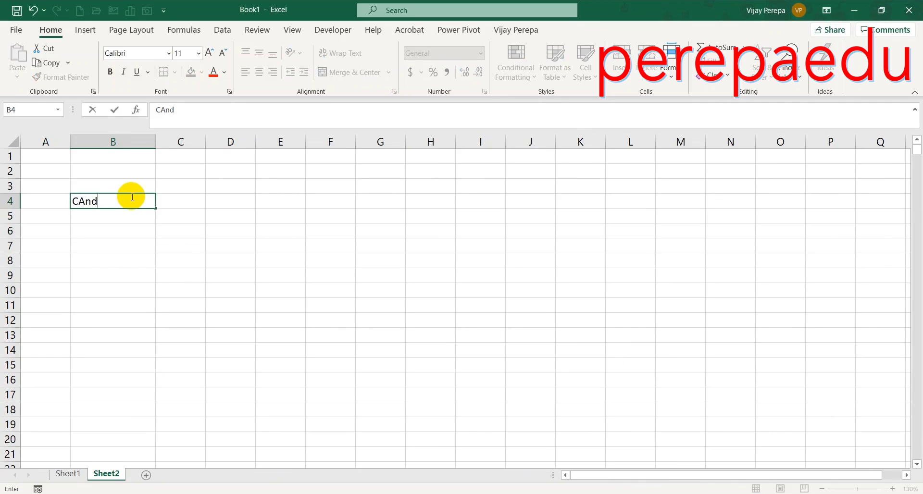
pyautogui.press('BackSpace')
pyautogui.press('BackSpace')
pyautogui.press('BackSpace')
pyautogui.press('BackSpace')
pyautogui.write('idate ANme')
pyautogui.press('BackSpace')
pyautogui.press('BackSpace')
pyautogui.press('BackSpace')
pyautogui.press('BackSpace')
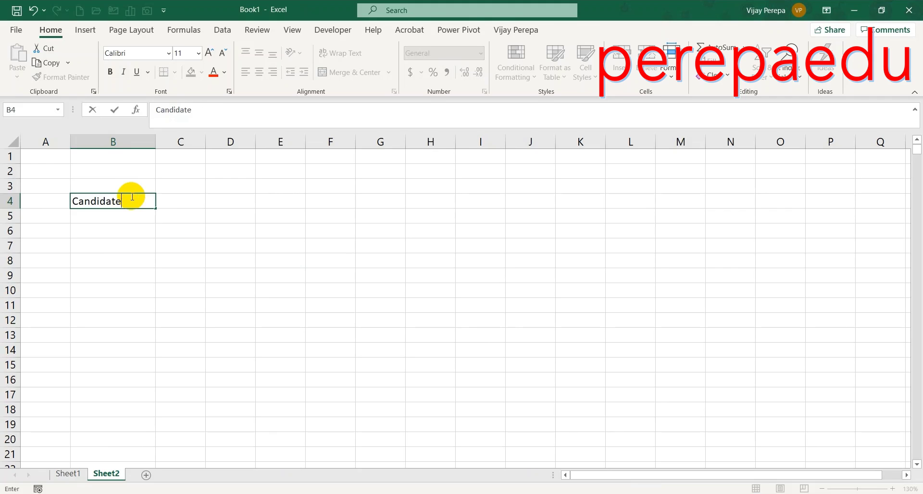
pyautogui.write('Name')
pyautogui.press('Return')
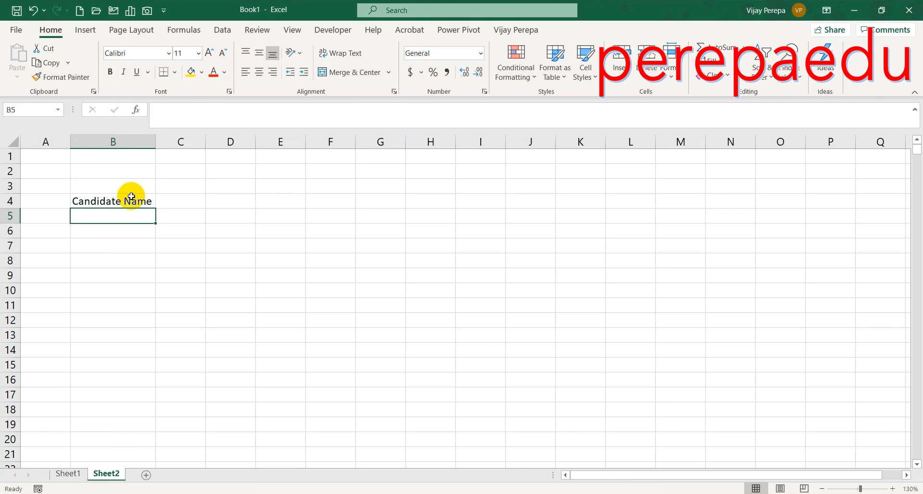
pyautogui.write('CAnddiat')
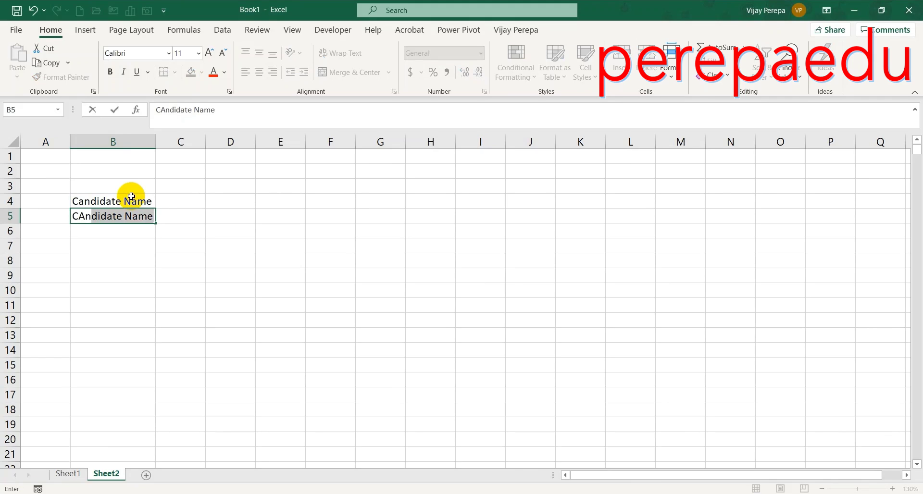
pyautogui.press('BackSpace')
pyautogui.press('BackSpace')
pyautogui.press('BackSpace')
pyautogui.press('BackSpace')
pyautogui.press('BackSpace')
pyautogui.press('BackSpace')
pyautogui.press('BackSpace')
pyautogui.write('andidate 1')
pyautogui.press('Return')
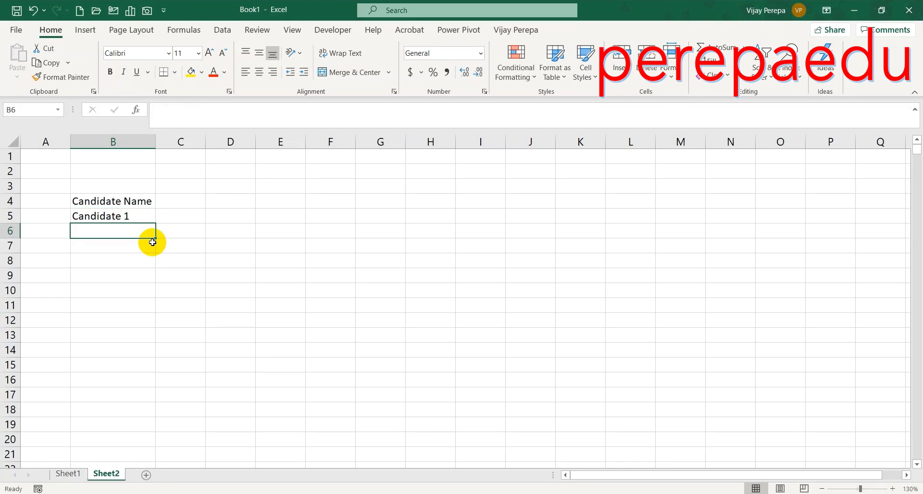
pyautogui.press('Up')
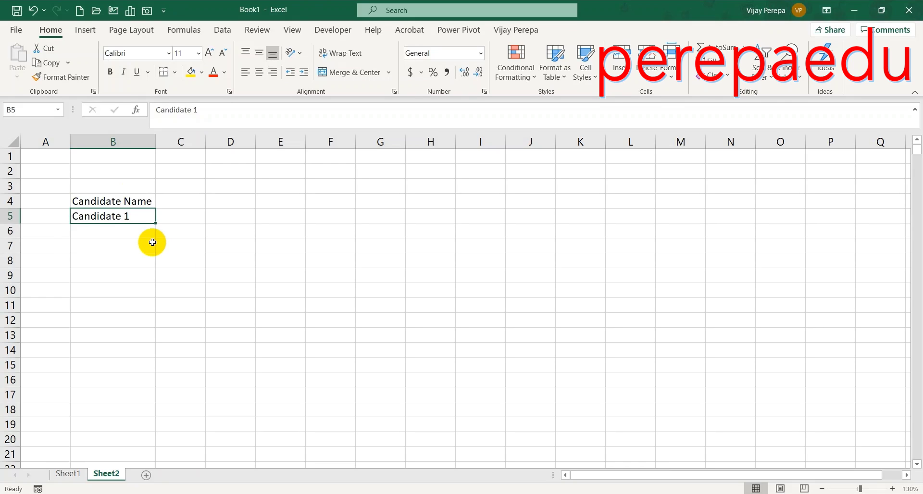
# Fill B5:B1200 and turn it into the series Candidate 1 to Candidate 1196.
pyautogui.hotkey('ctrl', 'g')
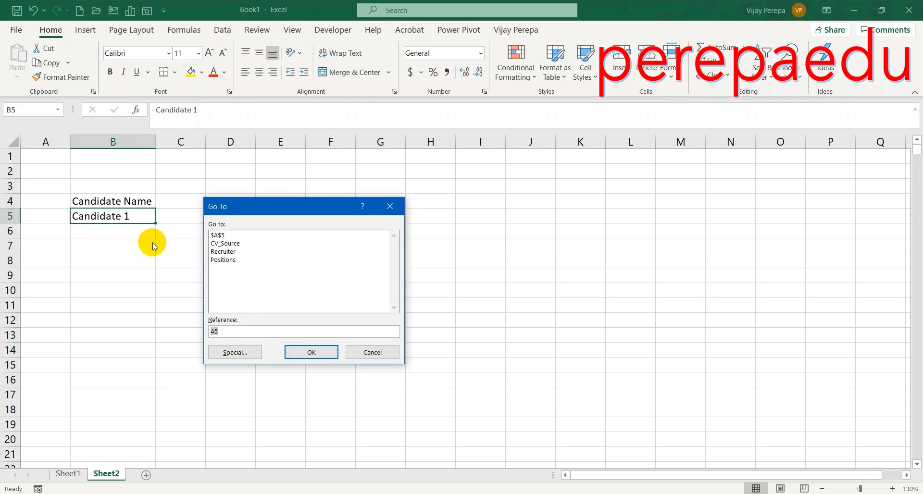
pyautogui.write('b1200')
pyautogui.press('Return')
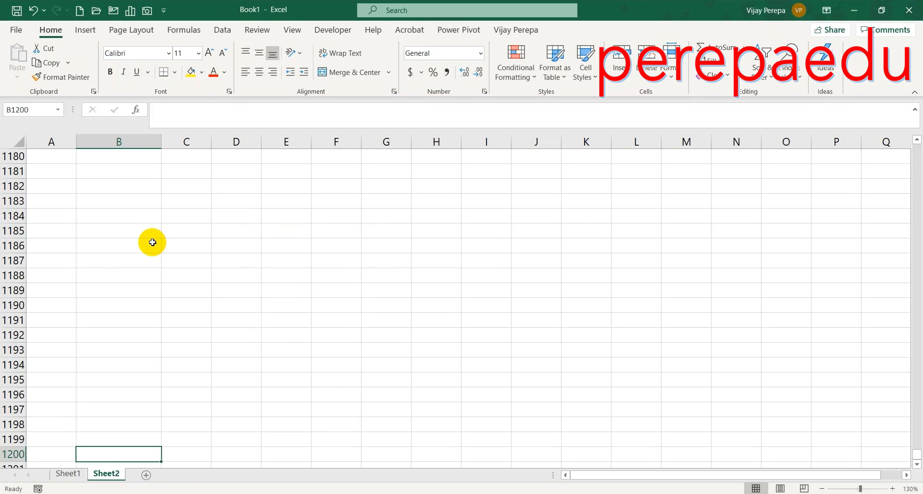
pyautogui.hotkey('ctrl', 'shift', 'Up')
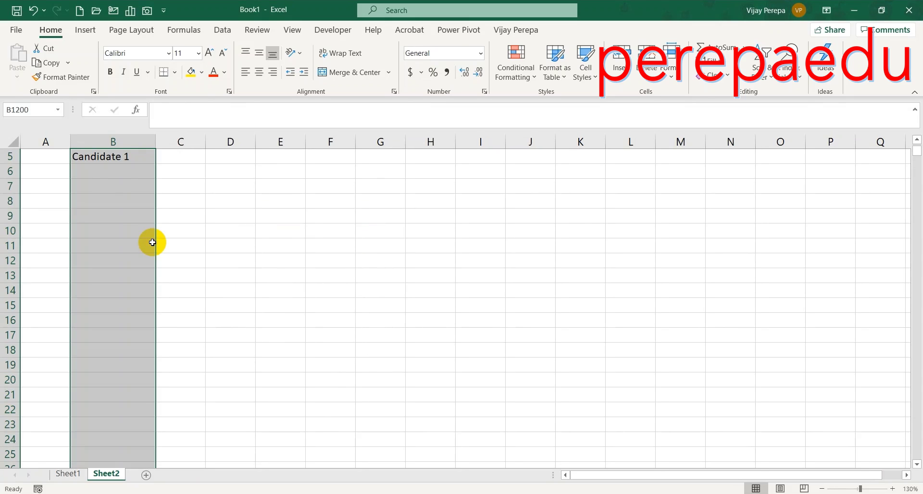
pyautogui.hotkey('ctrl', 'd')
pyautogui.scroll(2, 153, 242)
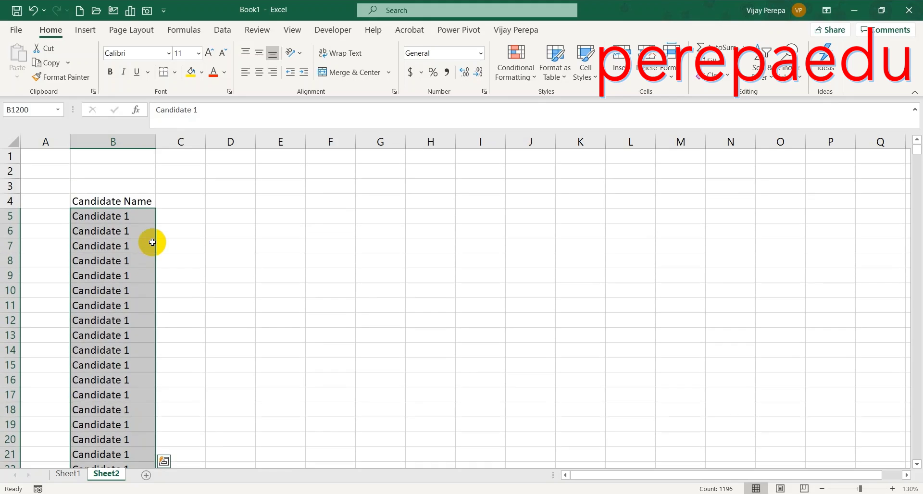
pyautogui.click(150, 218)
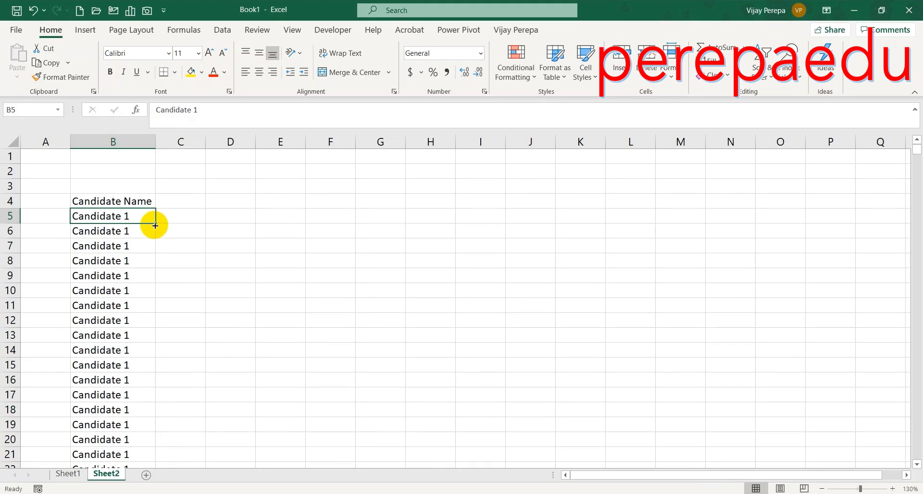
pyautogui.doubleClick(155, 225)
pyautogui.click(145, 217)
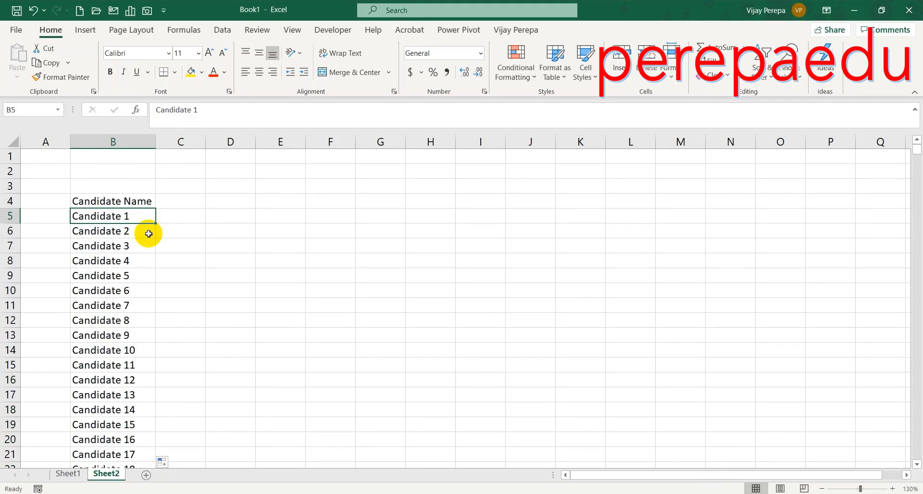
pyautogui.hotkey('ctrl', 'Down')
pyautogui.hotkey('ctrl', 'Up')
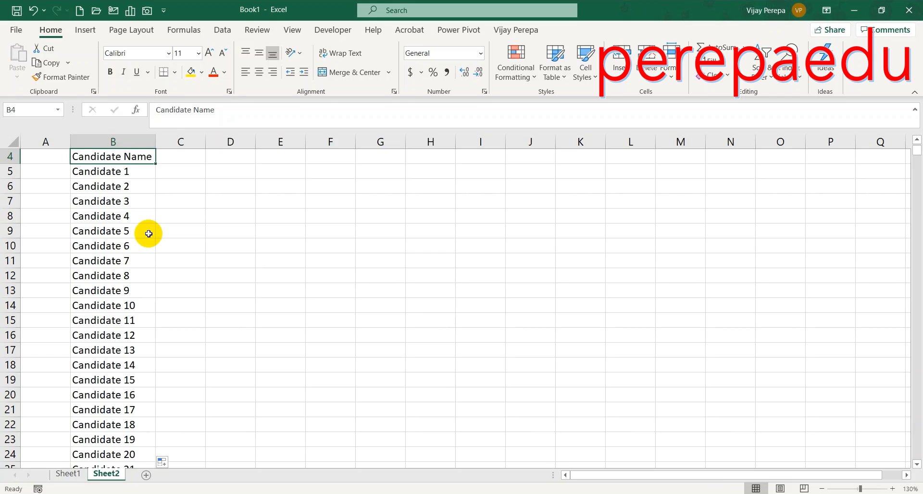
pyautogui.scroll(1, 148, 234)
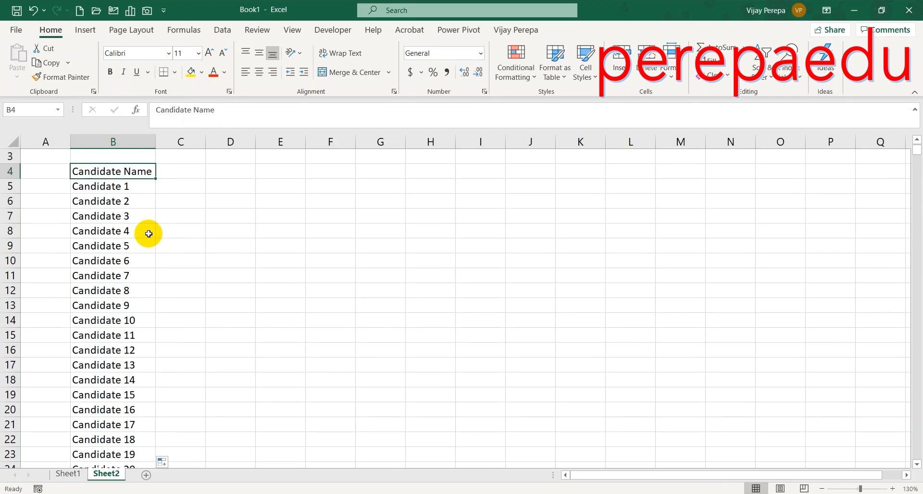
# Enter the heading 'CV Date' in C4.
pyautogui.press('Right')
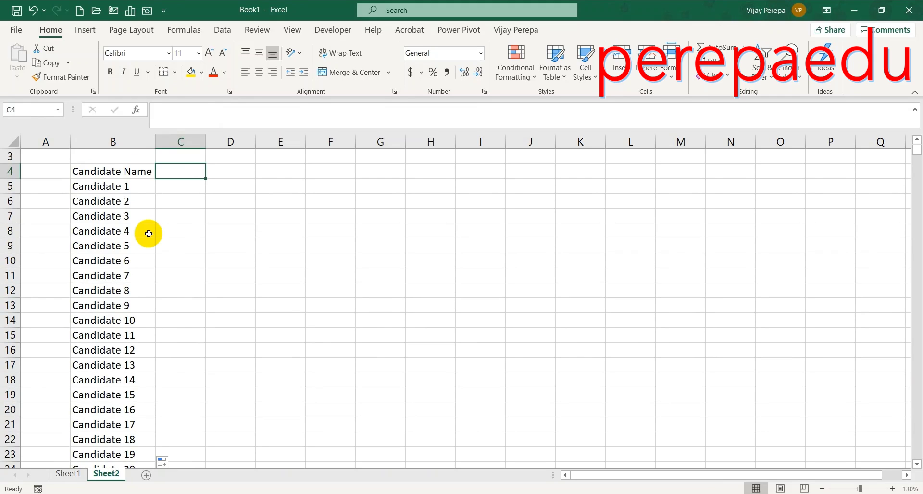
pyautogui.write('CV Date')
pyautogui.press('Return')
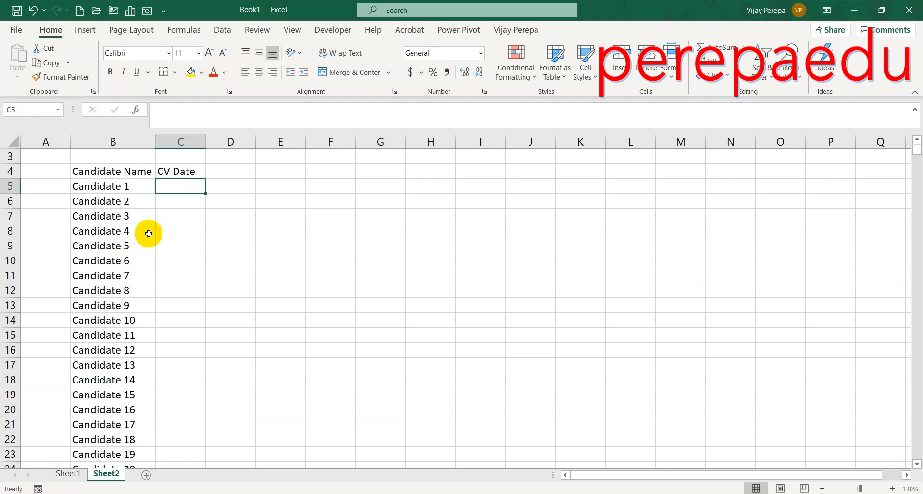
# Enter =RANDBETWEEN(DATE(2019,1,1),DATE(2020,10,31)) in C5 for a random CV date.
pyautogui.write('=rand')
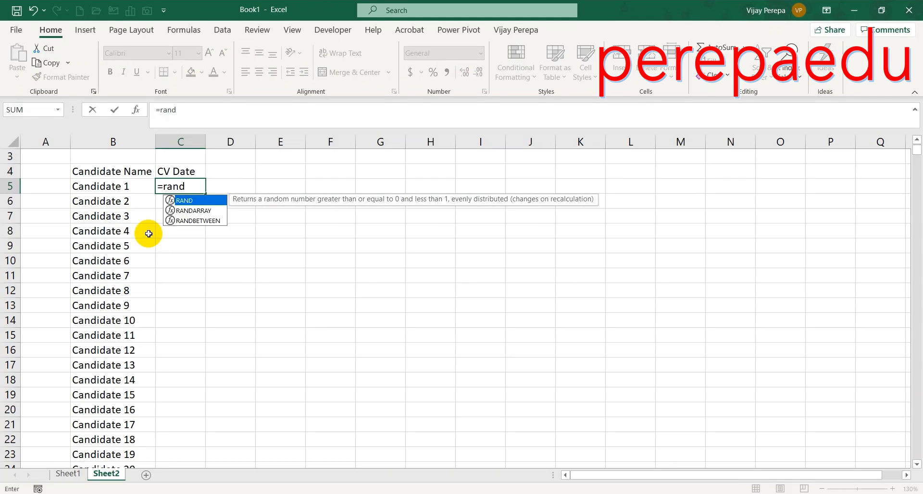
pyautogui.press('Down')
pyautogui.press('Down')
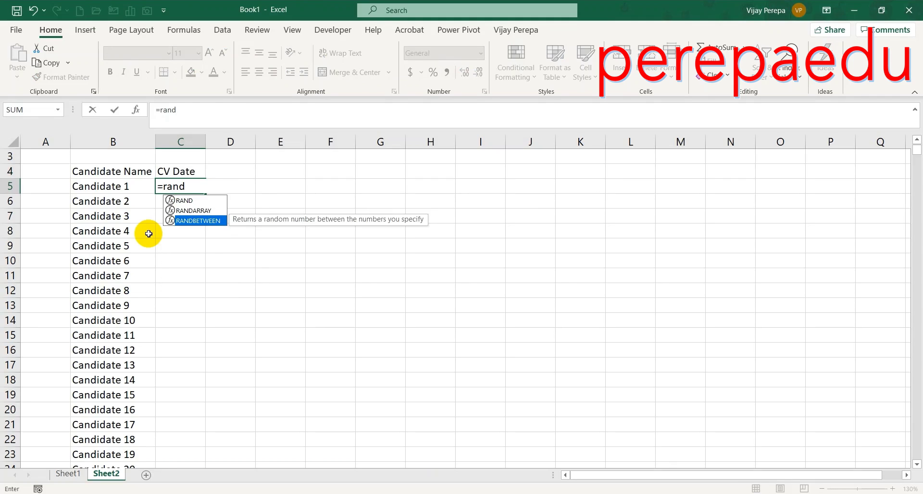
pyautogui.press('Tab')
pyautogui.write('d')
pyautogui.press('Tab')
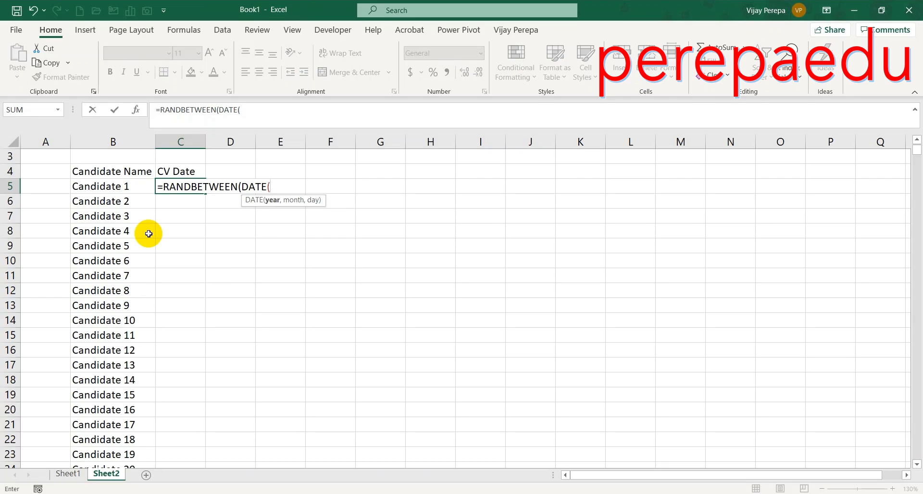
pyautogui.write('2')
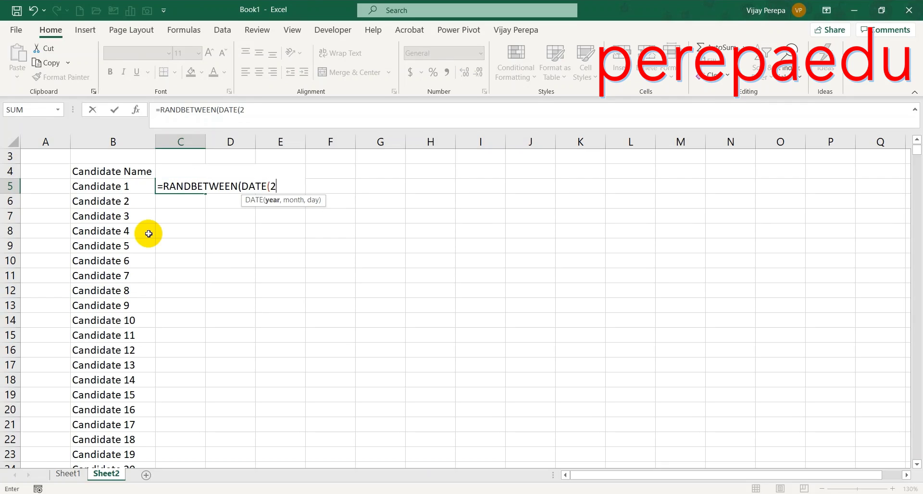
pyautogui.write('019,1,1),date')
pyautogui.press('Tab')
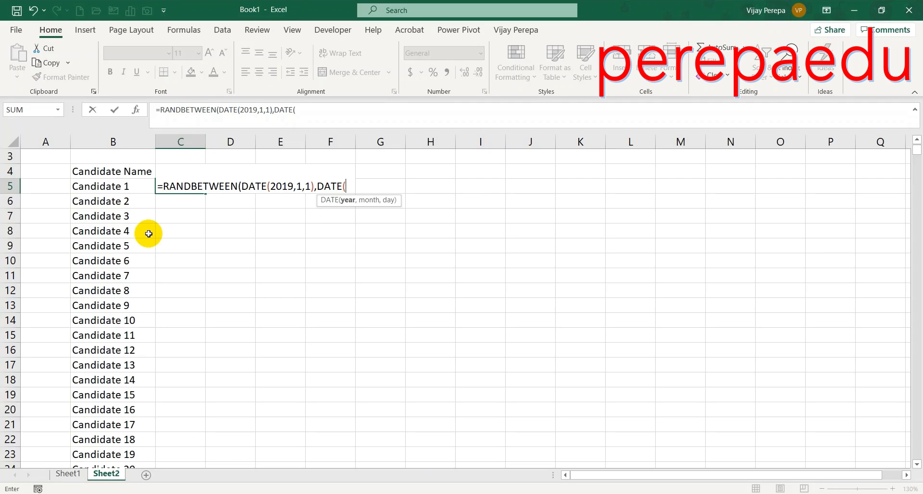
pyautogui.write('2020,')
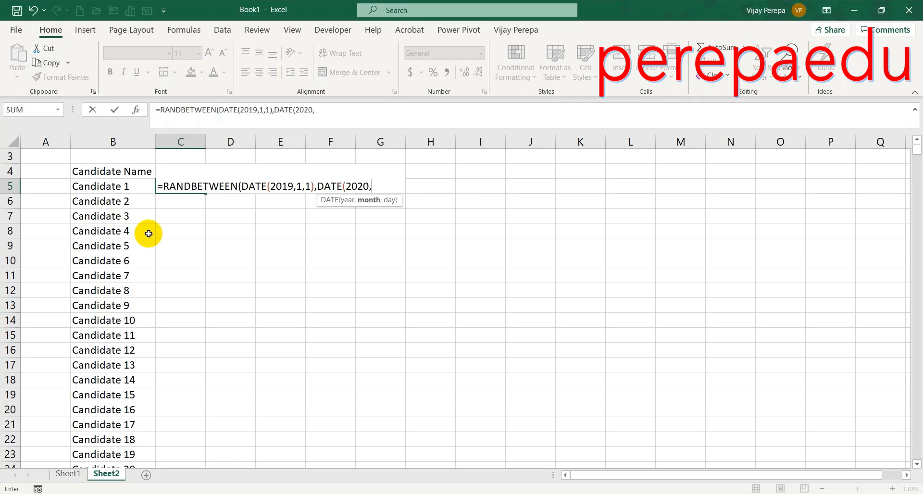
pyautogui.write('10,31))')
pyautogui.press('Return')
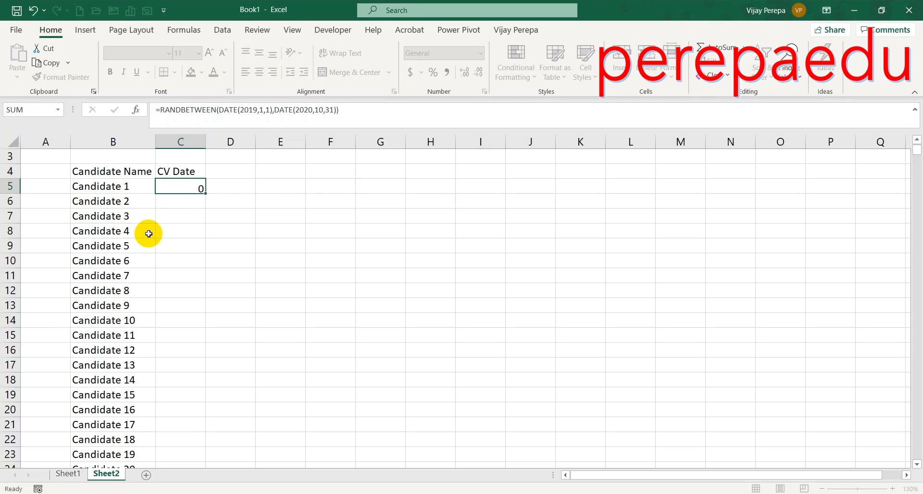
# Fill the random date formula down column C, paste as values, and format as Date.
pyautogui.click(198, 187)
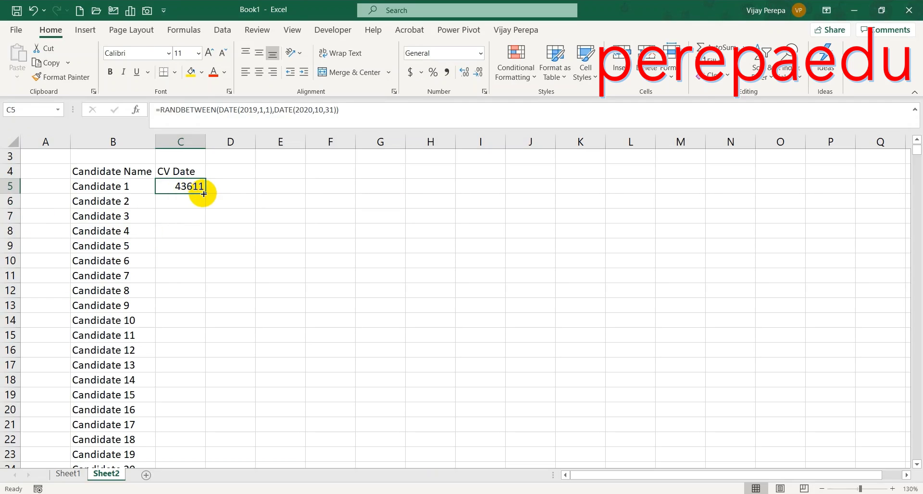
pyautogui.doubleClick(203, 193)
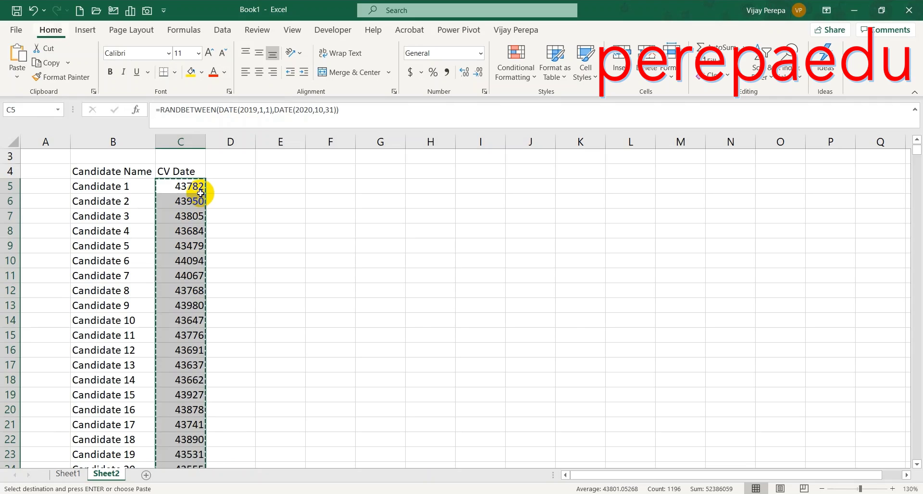
pyautogui.hotkey('ctrl', 'alt', 'v')
pyautogui.press('v')
pyautogui.press('Return')
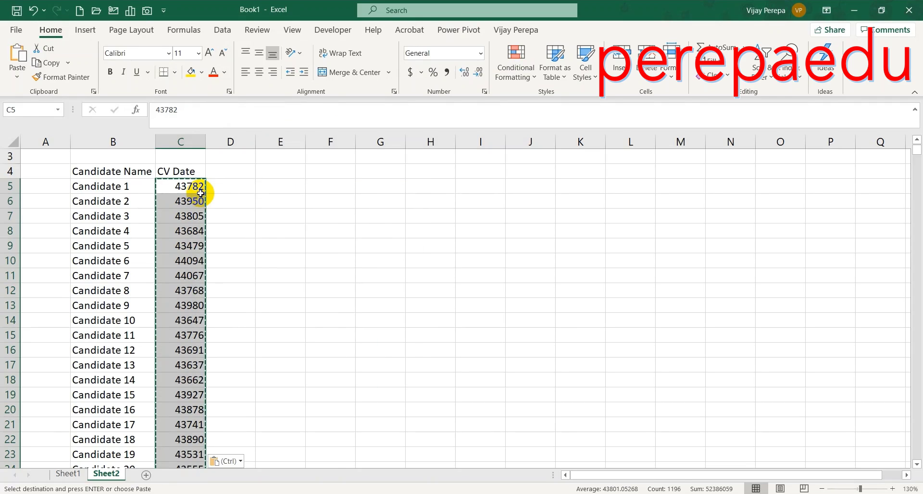
pyautogui.press('Escape')
pyautogui.hotkey('ctrl', '1')
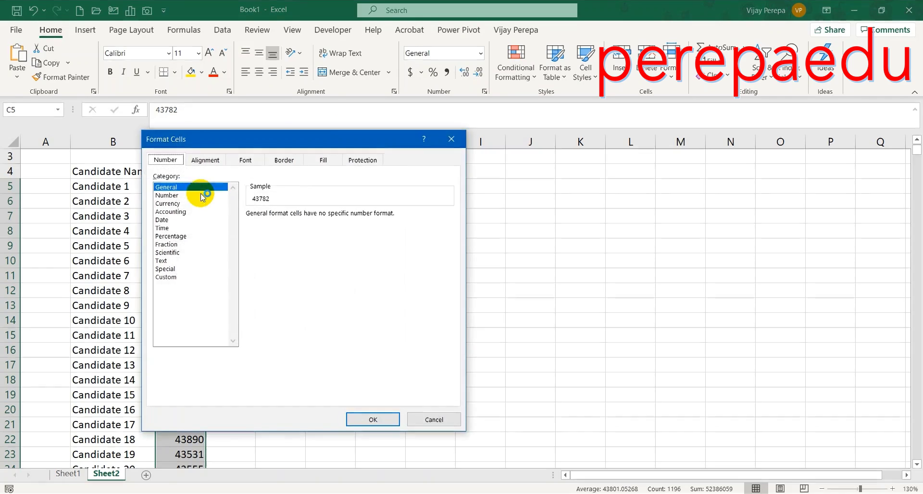
pyautogui.click(173, 219)
pyautogui.press('Return')
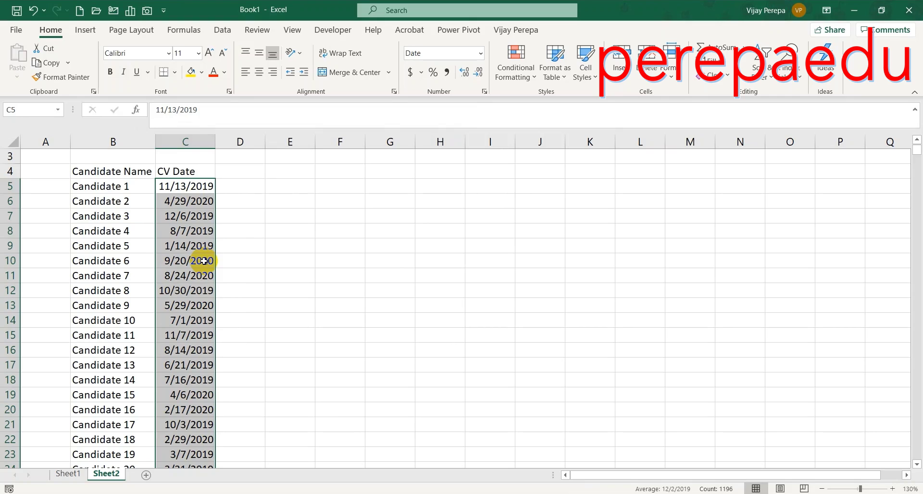
# Sort only column C's CV dates oldest to newest, without headers.
pyautogui.hotkey('alt', 'h')
pyautogui.press('s')
pyautogui.press('s')
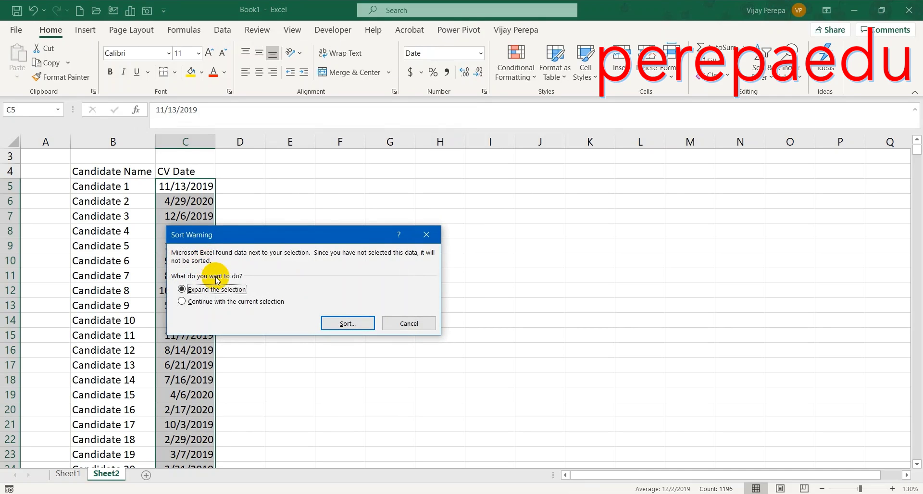
pyautogui.click(227, 302)
pyautogui.click(353, 327)
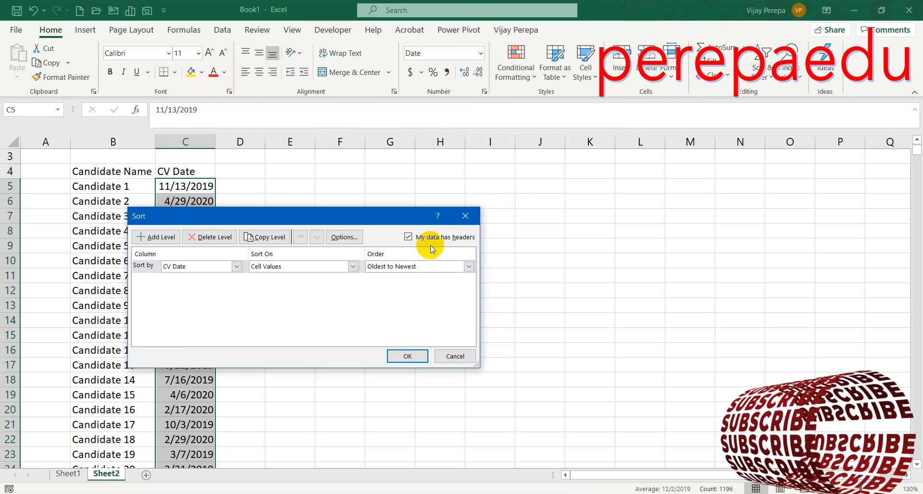
pyautogui.click(408, 237)
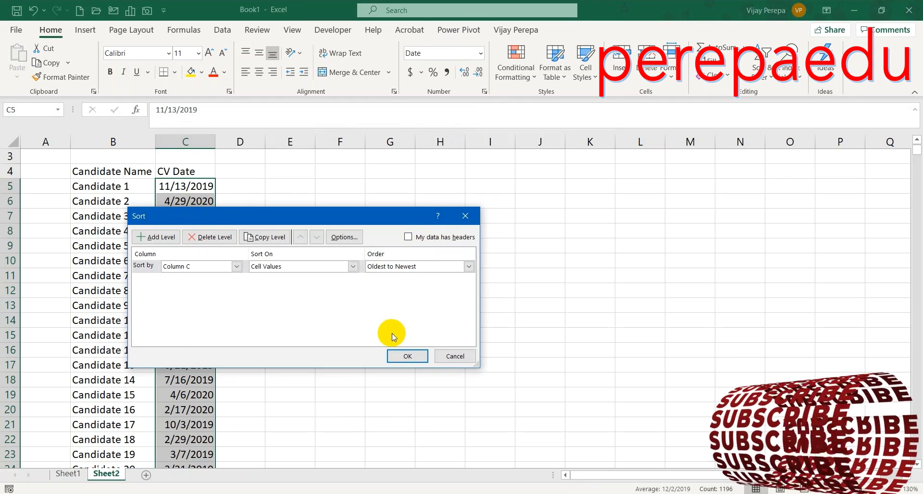
pyautogui.click(403, 356)
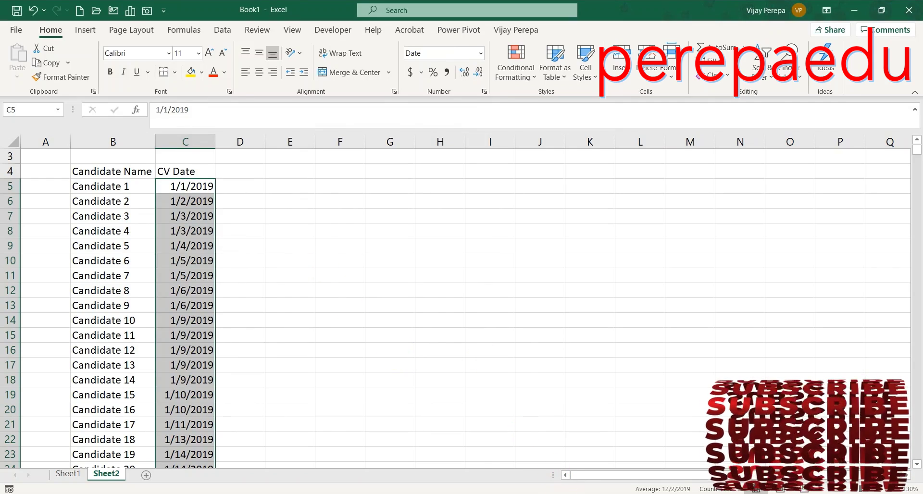
# Select the CV dates in column C, then switch to Sheet1's lookup tables.
pyautogui.scroll(1, 541, 230)
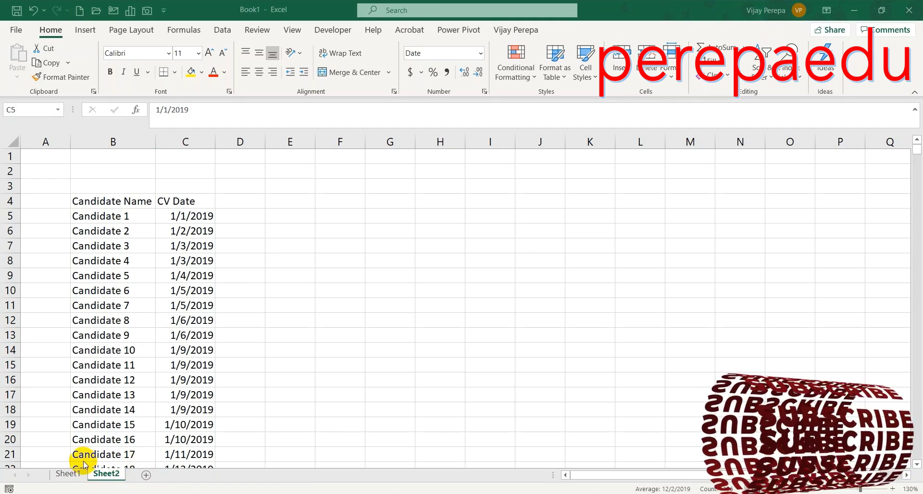
pyautogui.hotkey('ctrl', 'shift', 'Down')
pyautogui.click(76, 473)
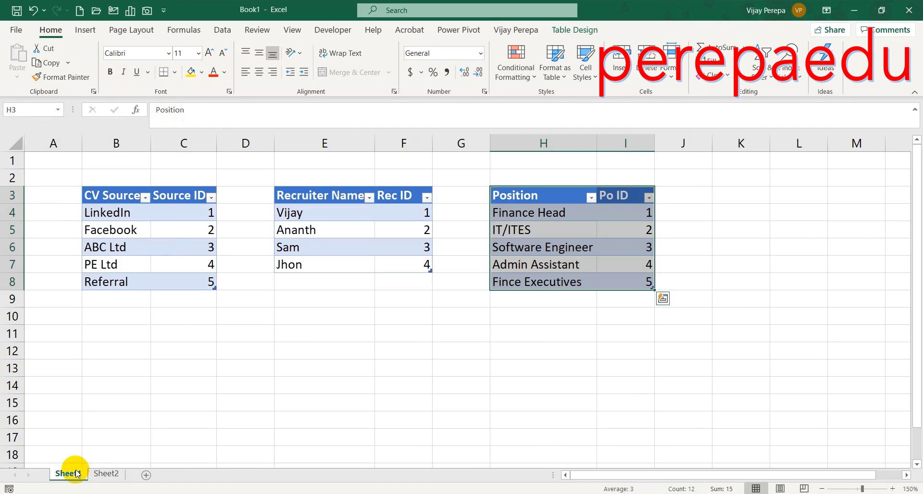
# Back on Sheet2, enter the heading 'CV Source' in D4.
pyautogui.click(101, 473)
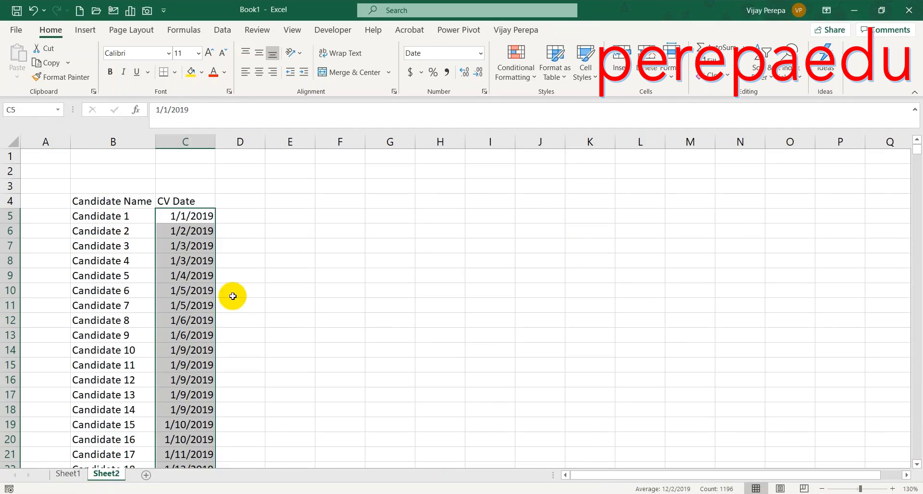
pyautogui.click(253, 202)
pyautogui.write('CV Source')
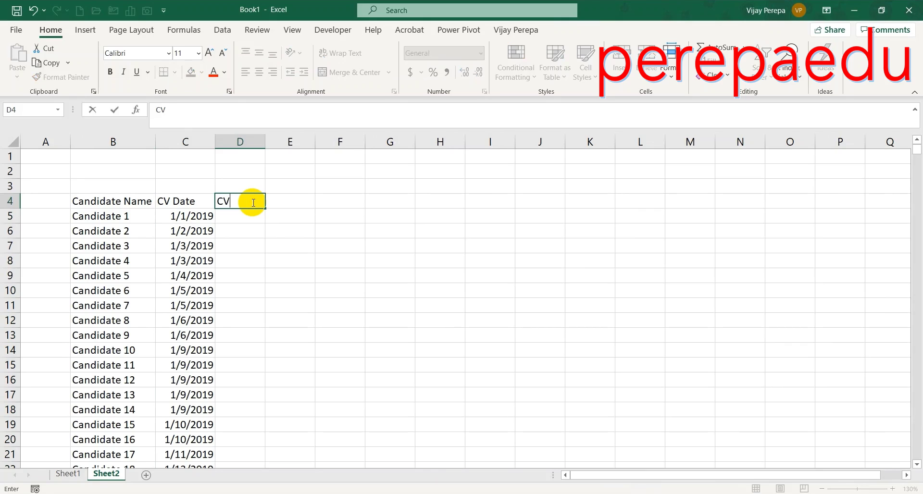
pyautogui.press('Return')
# Fill column D with =RANDBETWEEN(1,5) and convert the results to fixed values.
pyautogui.write('=rand')
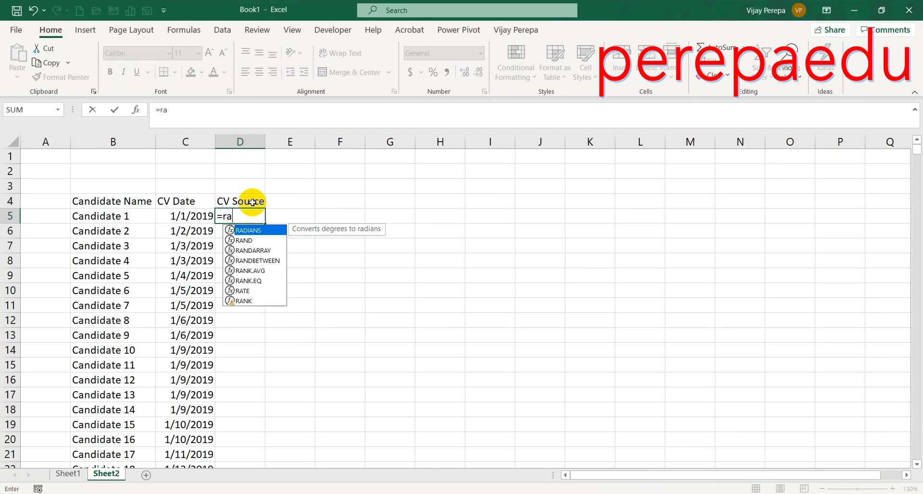
pyautogui.press('Down')
pyautogui.press('Down')
pyautogui.press('Tab')
pyautogui.write('1,5)')
pyautogui.press('Return')
pyautogui.click(243, 215)
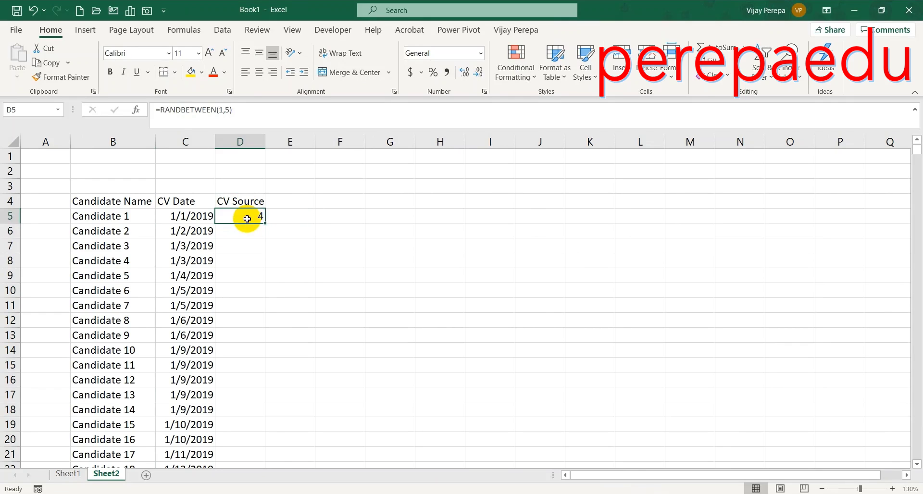
pyautogui.doubleClick(264, 223)
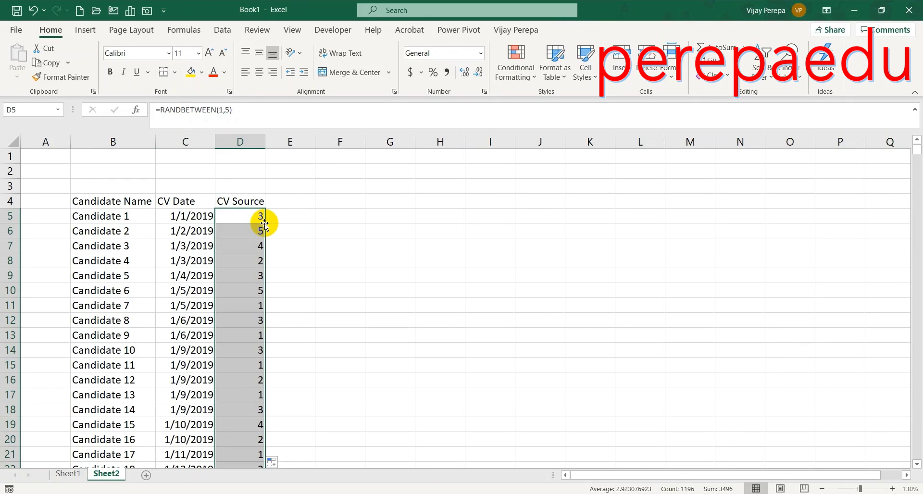
pyautogui.hotkey('ctrl', 'c')
pyautogui.hotkey('ctrl', 'alt', 'v')
pyautogui.press('v')
pyautogui.press('Return')
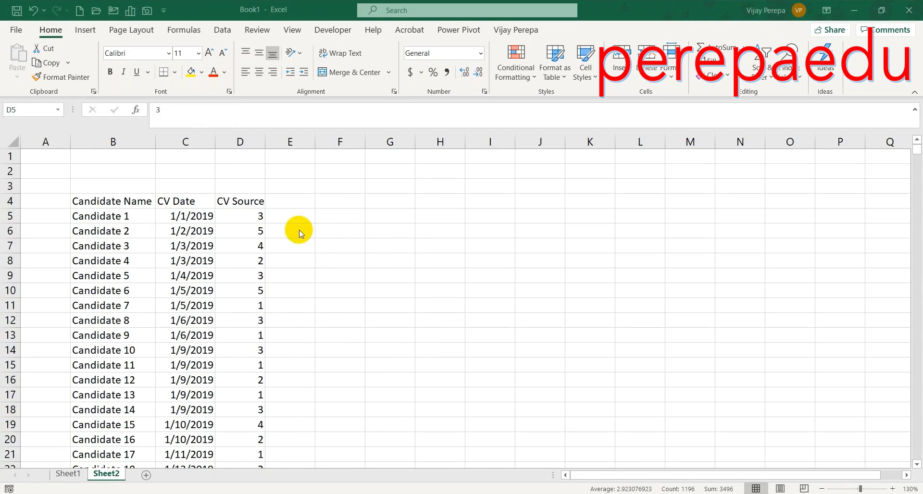
# Rename the D4 heading to 'Source Id'.
pyautogui.click(246, 201)
pyautogui.write('So')
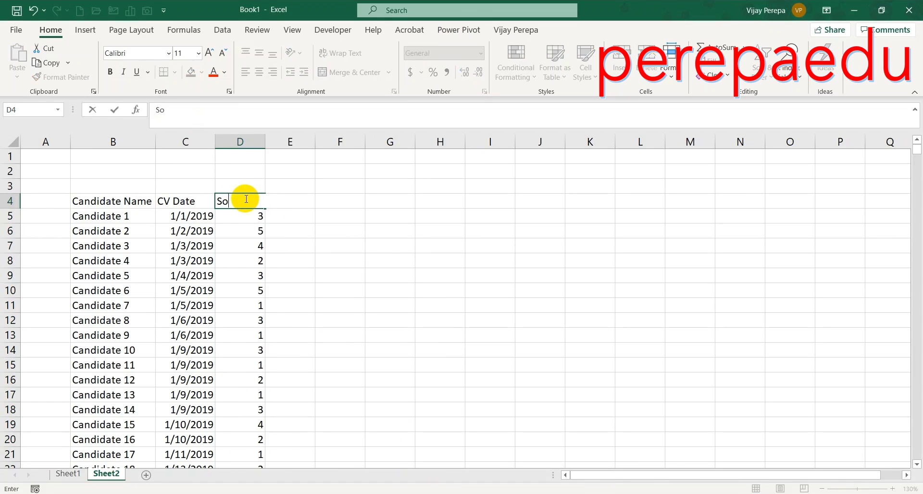
pyautogui.write('urce Id')
pyautogui.press('Return')
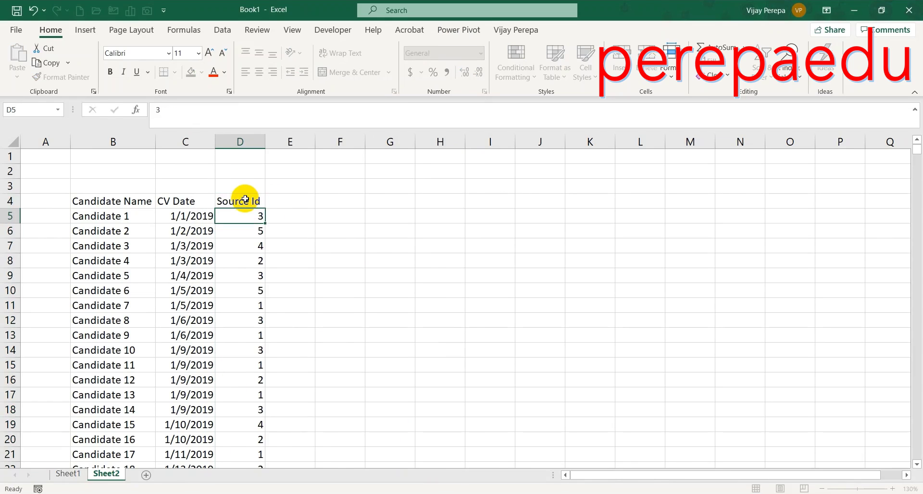
pyautogui.click(245, 199)
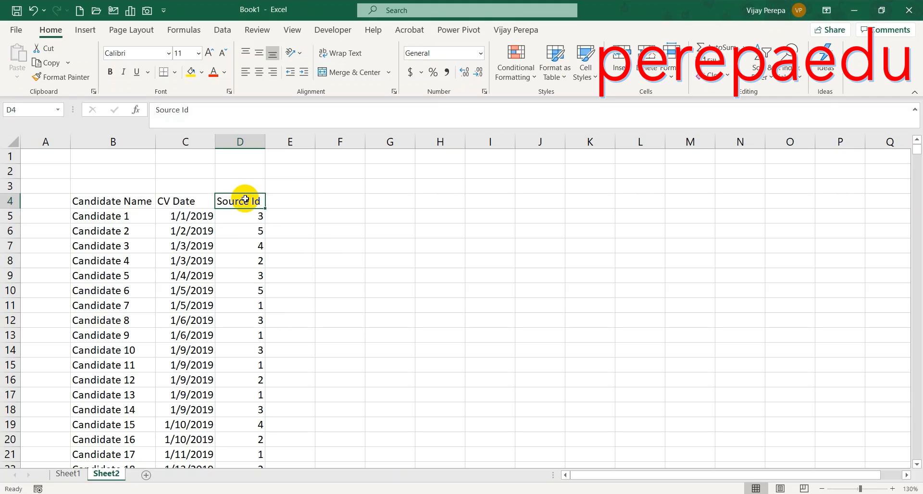
# After checking Sheet1, enter the heading 'Po Id' in E4 of Sheet2.
pyautogui.click(68, 473)
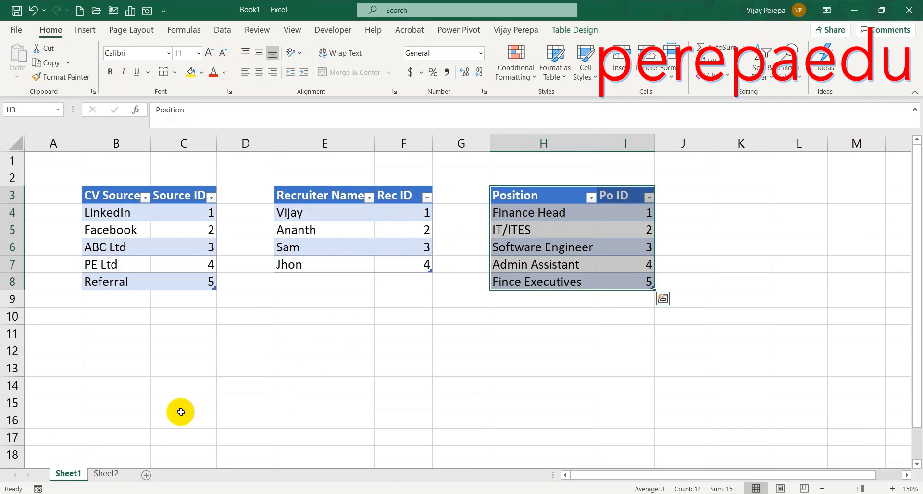
pyautogui.click(106, 473)
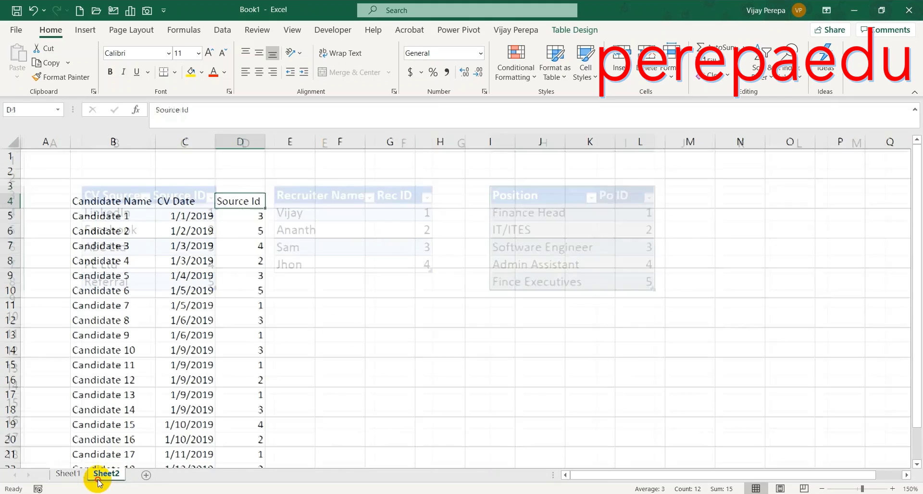
pyautogui.click(313, 203)
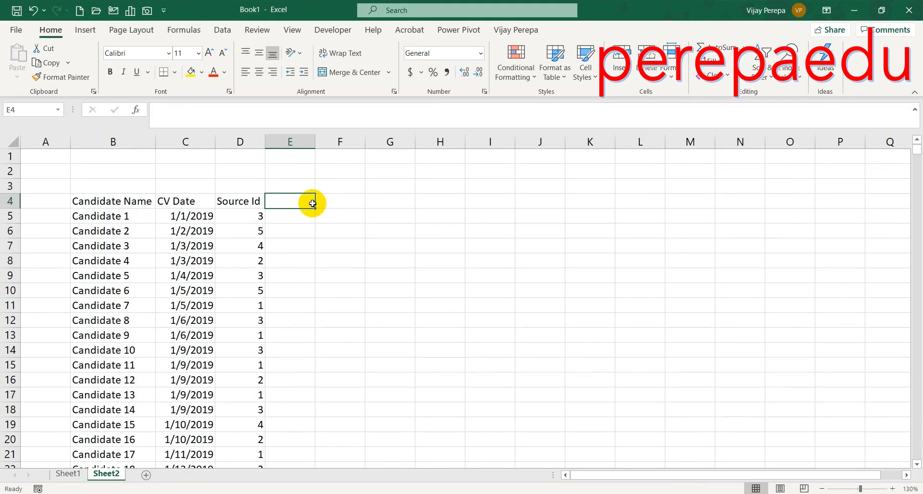
pyautogui.write('Positi')
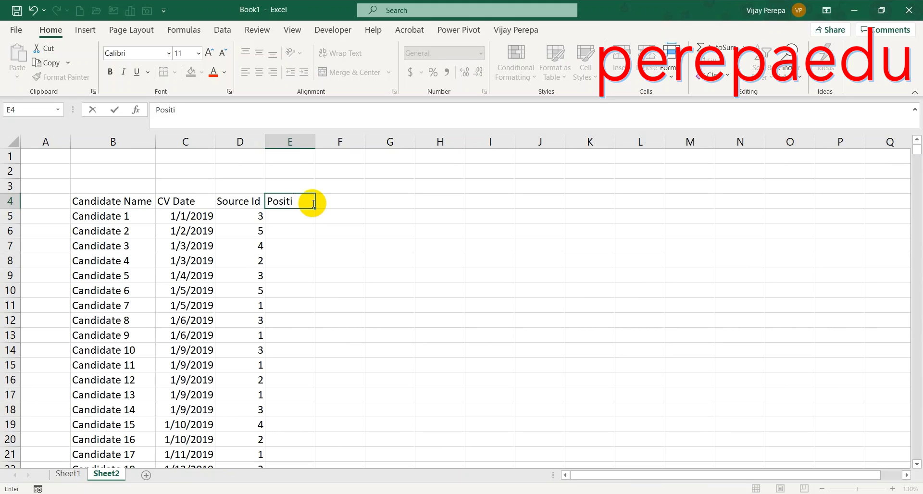
pyautogui.press('BackSpace')
pyautogui.press('BackSpace')
pyautogui.press('BackSpace')
pyautogui.press('BackSpace')
pyautogui.write('Id')
pyautogui.press('Return')
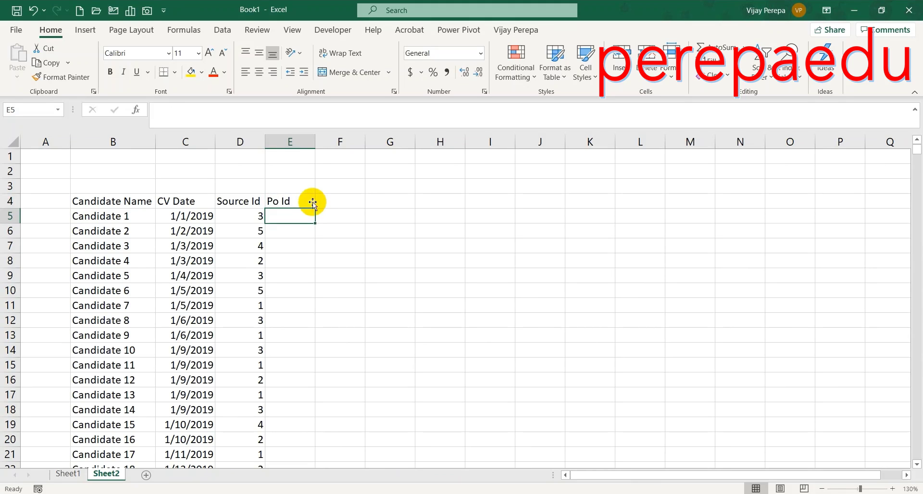
# Enter =RANDBETWEEN(1,5) in E5 for a random position number.
pyautogui.click(67, 475)
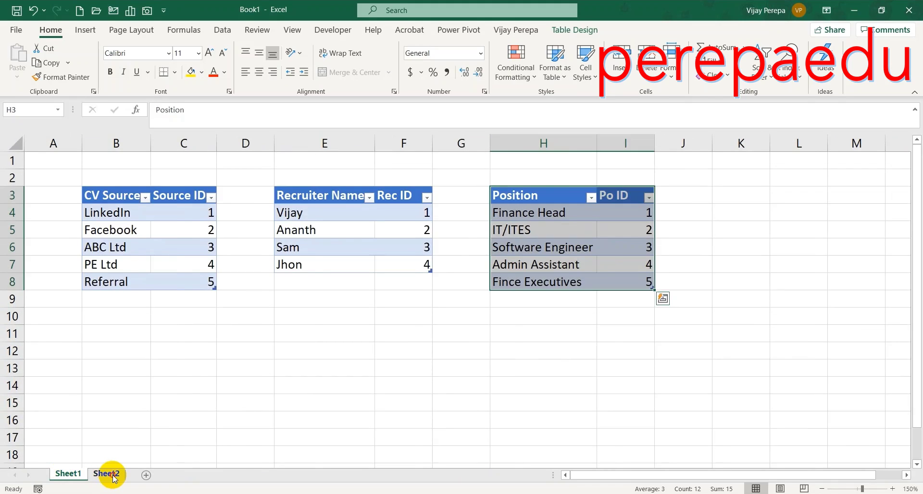
pyautogui.click(112, 475)
pyautogui.write('=rand')
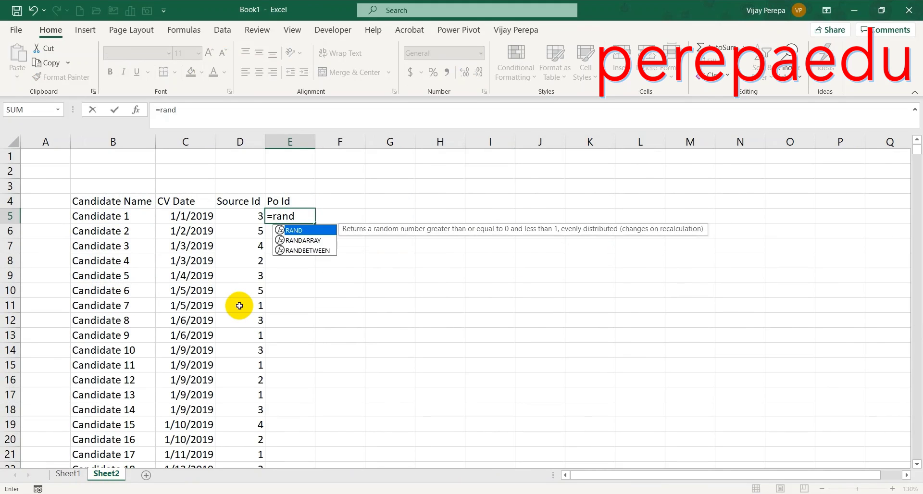
pyautogui.press('Down')
pyautogui.press('Down')
pyautogui.press('Tab')
pyautogui.write('1m')
pyautogui.press('BackSpace')
pyautogui.write(',5)')
pyautogui.press('Return')
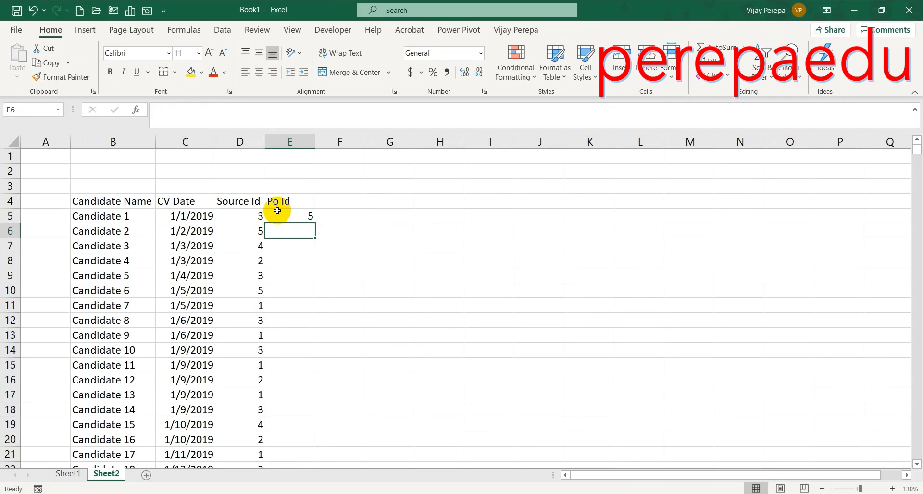
# Fill the E5 formula down column E and paste it back as values.
pyautogui.click(299, 216)
pyautogui.doubleClick(316, 221)
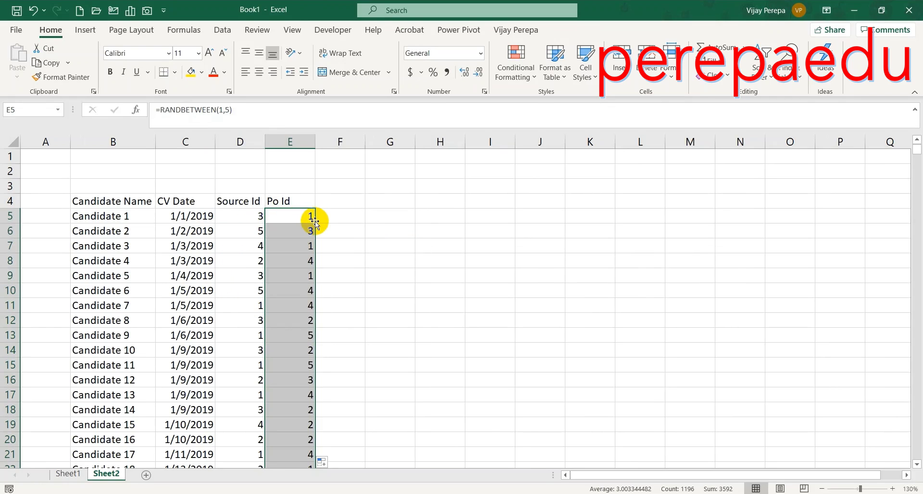
pyautogui.hotkey('ctrl', 'c')
pyautogui.write('es')
pyautogui.press('Escape')
pyautogui.hotkey('ctrl', 'c')
pyautogui.hotkey('alt', 'e')
pyautogui.press('s')
pyautogui.press('v')
pyautogui.press('Return')
pyautogui.press('Escape')
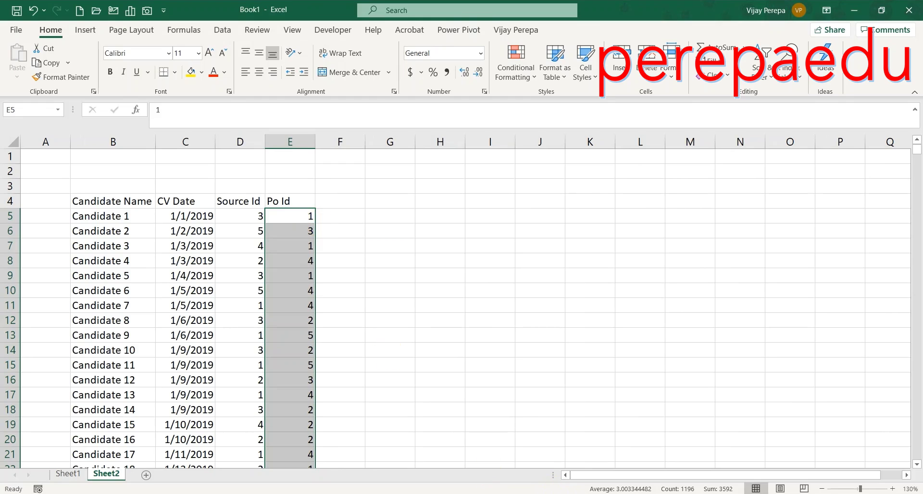
# After checking Sheet1's recruiter IDs, enter the heading 'Rec ID' in F4.
pyautogui.click(547, 235)
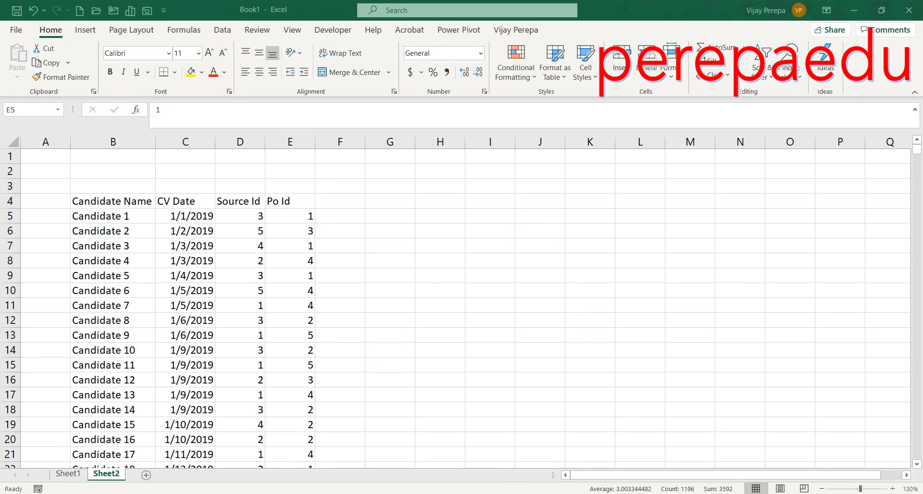
pyautogui.click(59, 475)
pyautogui.click(59, 475)
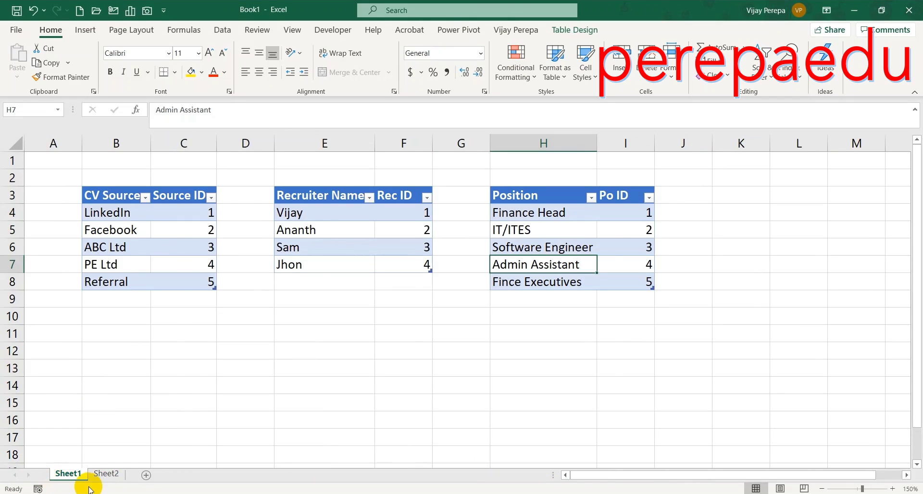
pyautogui.click(106, 474)
pyautogui.click(341, 200)
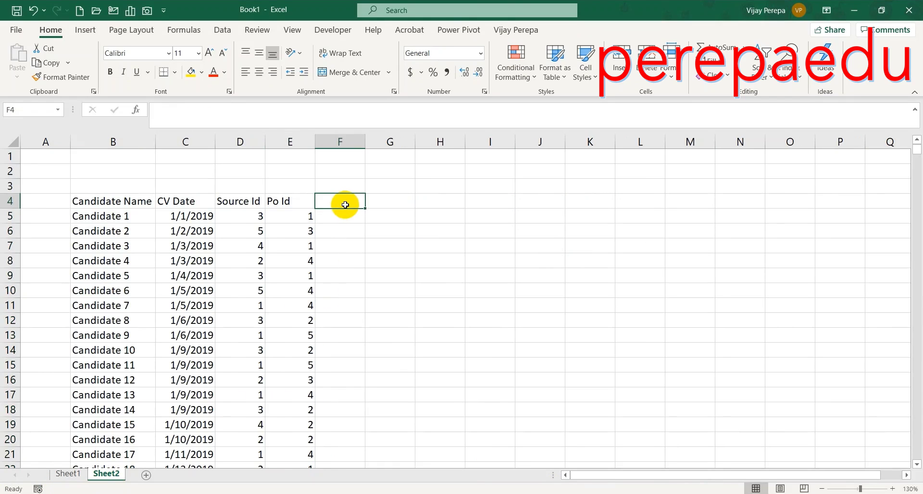
pyautogui.click(74, 475)
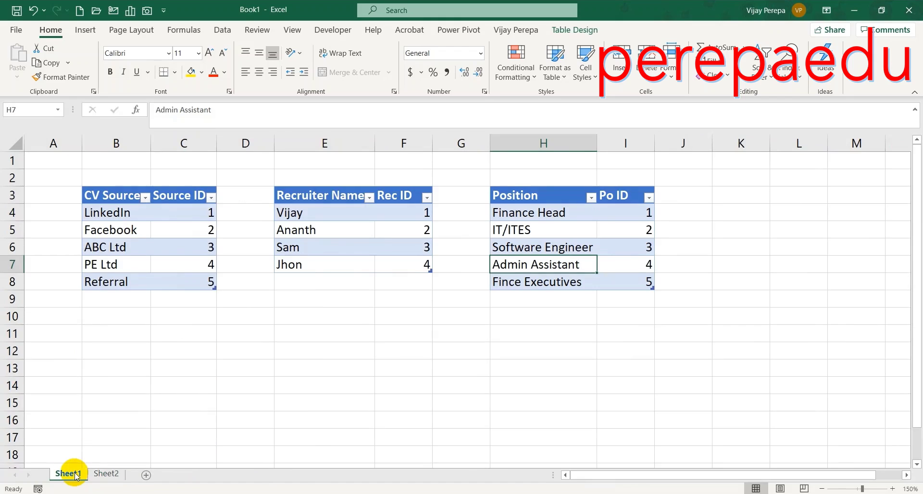
pyautogui.click(105, 475)
pyautogui.write('Rec ID')
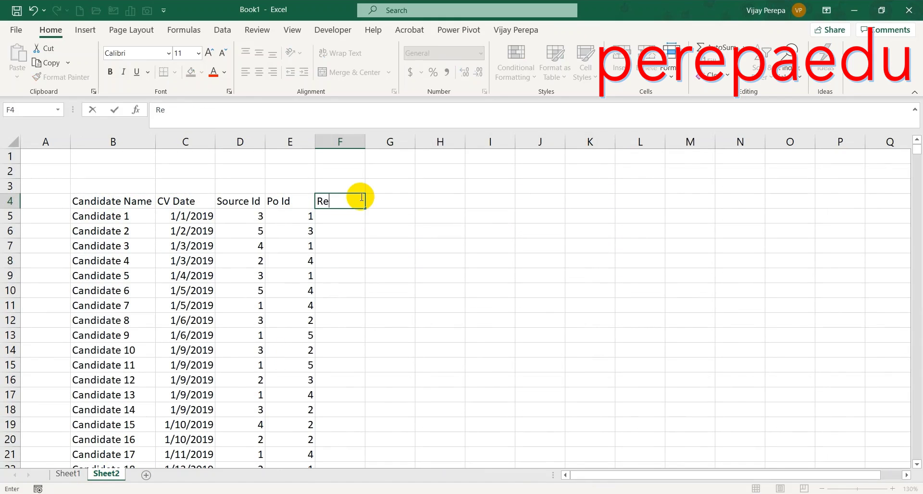
pyautogui.press('Return')
# Enter =RANDBETWEEN(1,4) in F5 for a random recruiter number.
pyautogui.write('=rand')
pyautogui.press('Down')
pyautogui.press('Down')
pyautogui.press('Tab')
pyautogui.write('1,4')
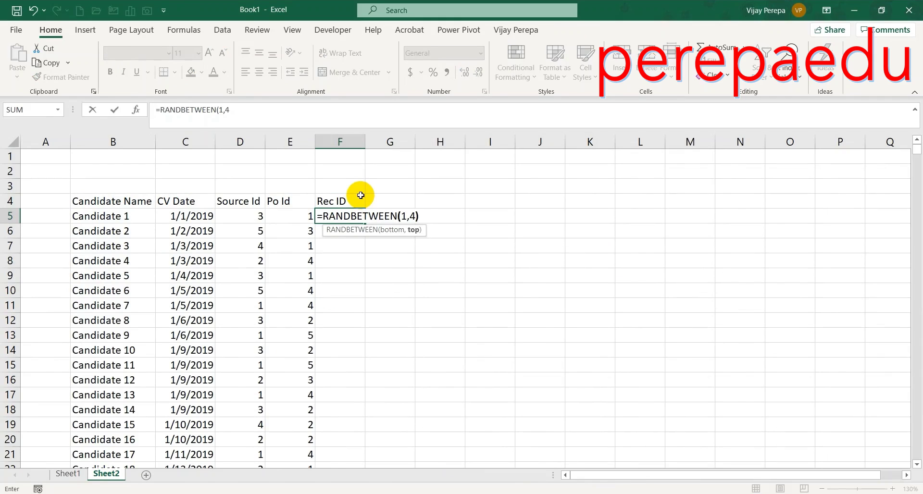
pyautogui.press('Return')
# Fill the F5 formula down column F and paste it back as values.
pyautogui.click(361, 220)
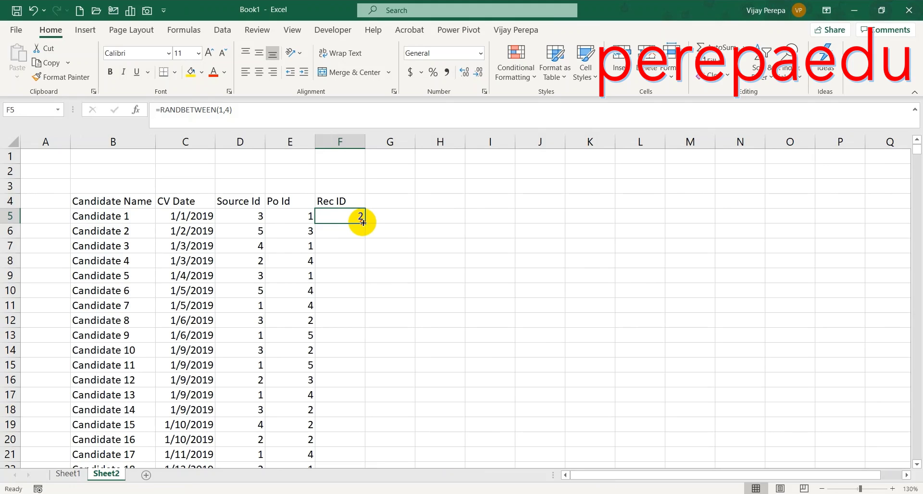
pyautogui.doubleClick(362, 222)
pyautogui.hotkey('ctrl', 'c')
pyautogui.hotkey('ctrl', 'alt', 'v')
pyautogui.press('v')
pyautogui.press('Return')
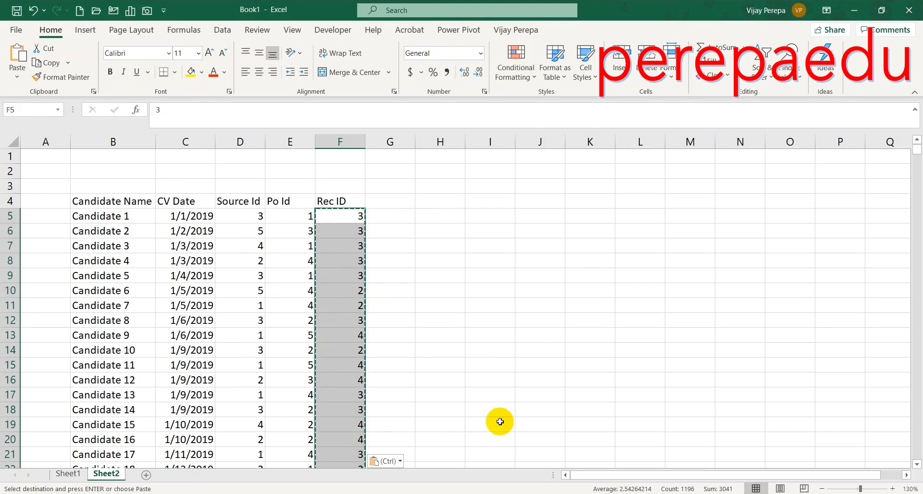
pyautogui.press('Up')
pyautogui.scroll(-1, 644, 261)
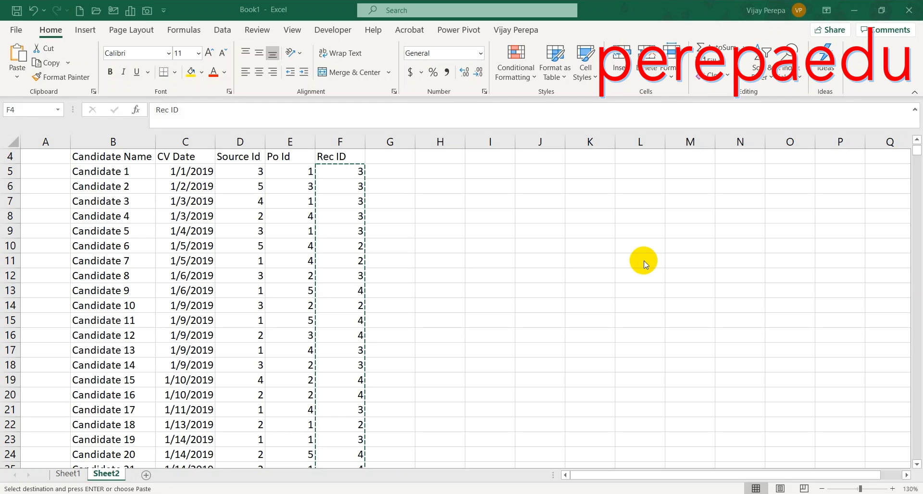
# Enter the heading 'Screen DAte' in G4.
pyautogui.click(387, 153)
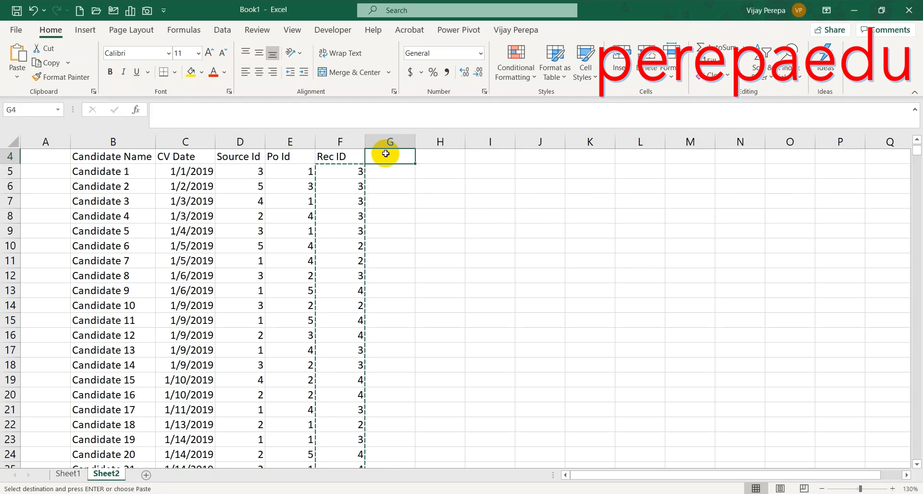
pyautogui.doubleClick(386, 154)
pyautogui.write('Screen')
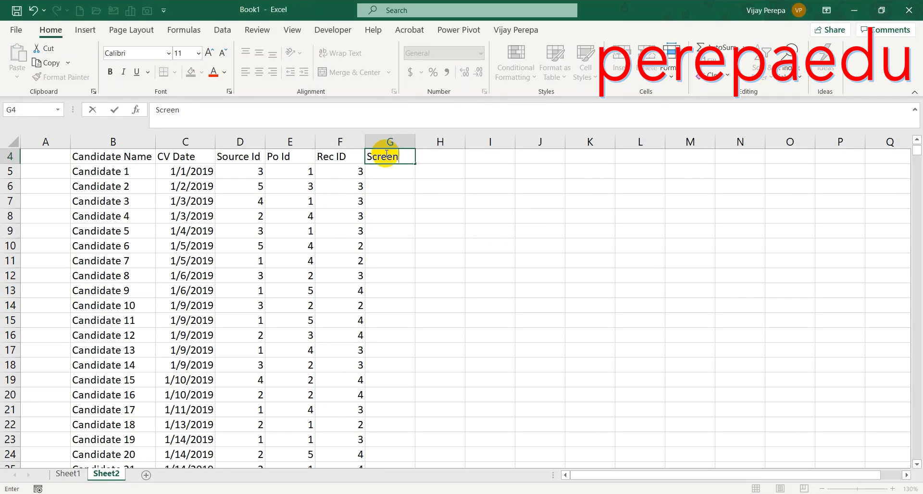
pyautogui.write(' DAte')
pyautogui.press('Tab')
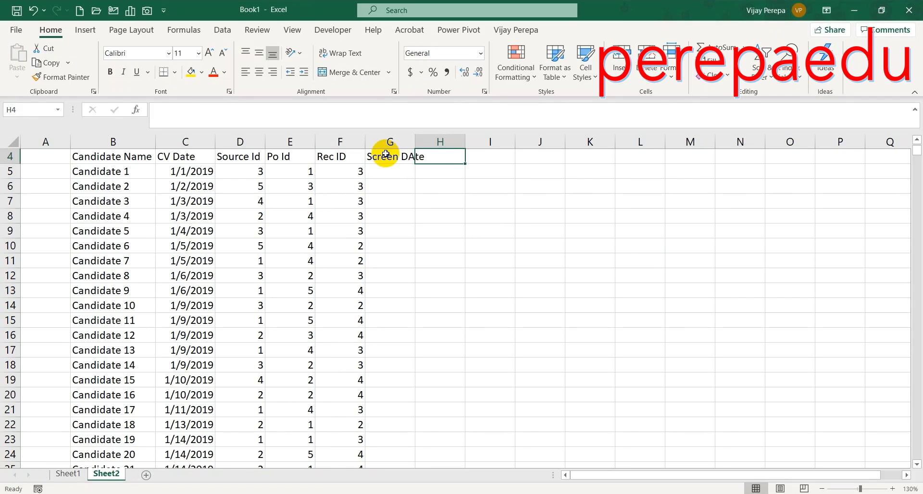
# Enter the heading 'Screen Status' in H4.
pyautogui.write('Screen sta')
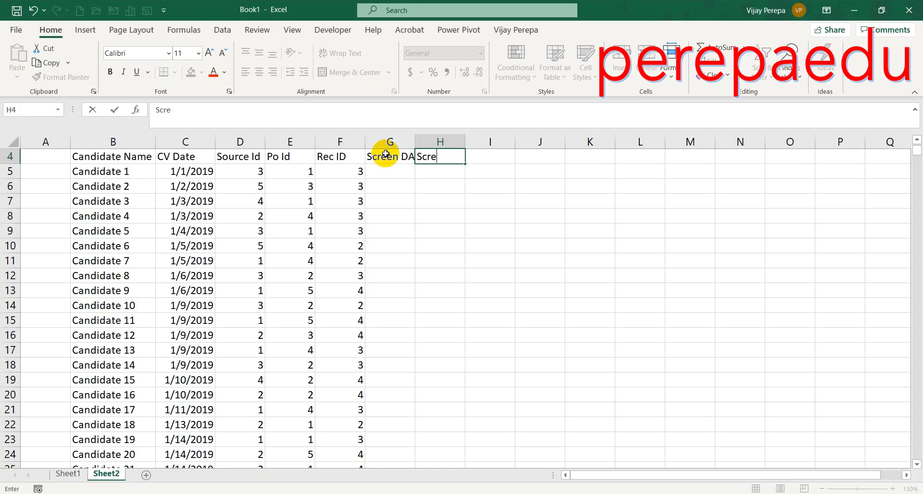
pyautogui.press('BackSpace')
pyautogui.press('BackSpace')
pyautogui.press('BackSpace')
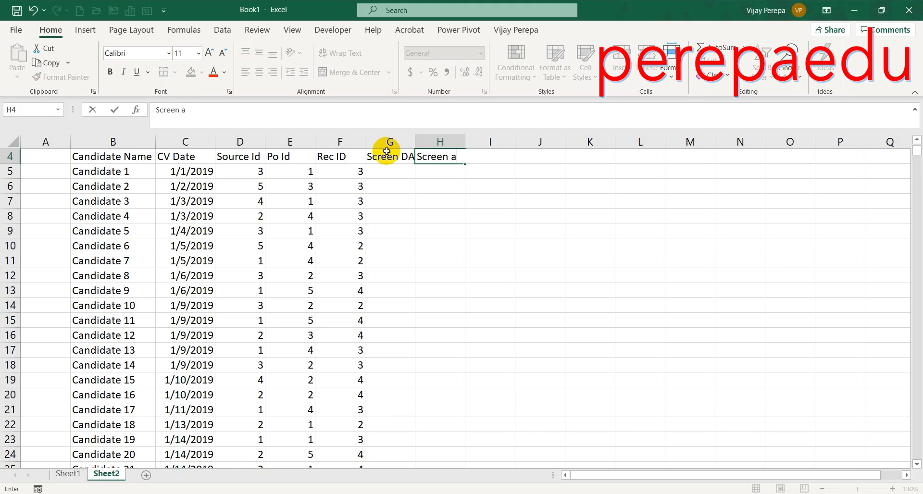
pyautogui.write('Stu')
pyautogui.press('BackSpace')
pyautogui.write('atuse')
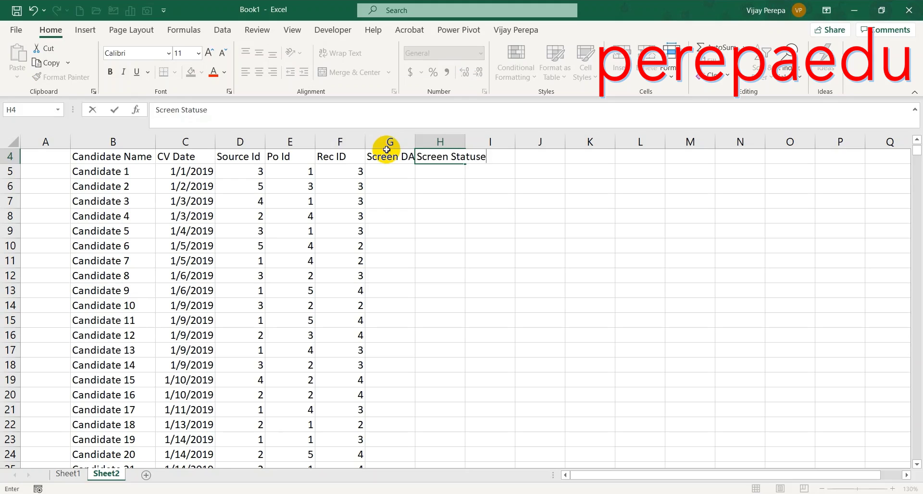
pyautogui.press('BackSpace')
pyautogui.press('Return')
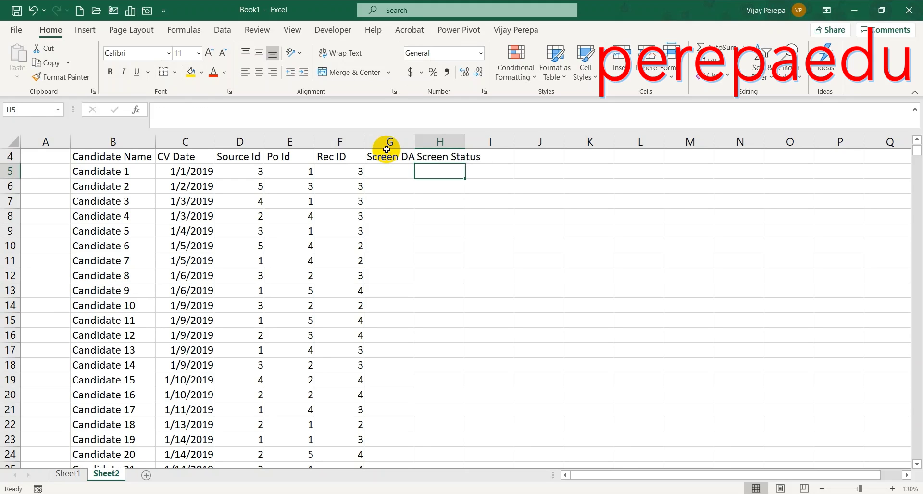
# Enter the heading 'Screen Rejection' in I4, correcting its misspelling.
pyautogui.press('Up')
pyautogui.press('Right')
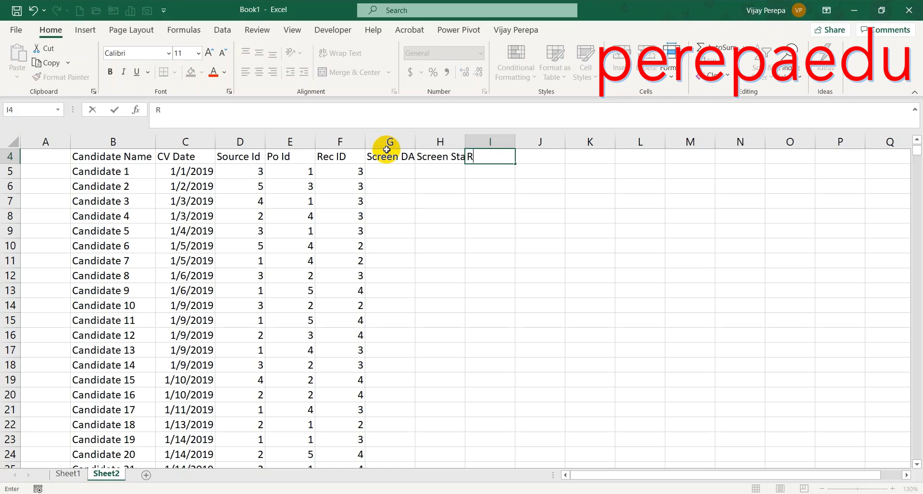
pyautogui.write('screen Rej')
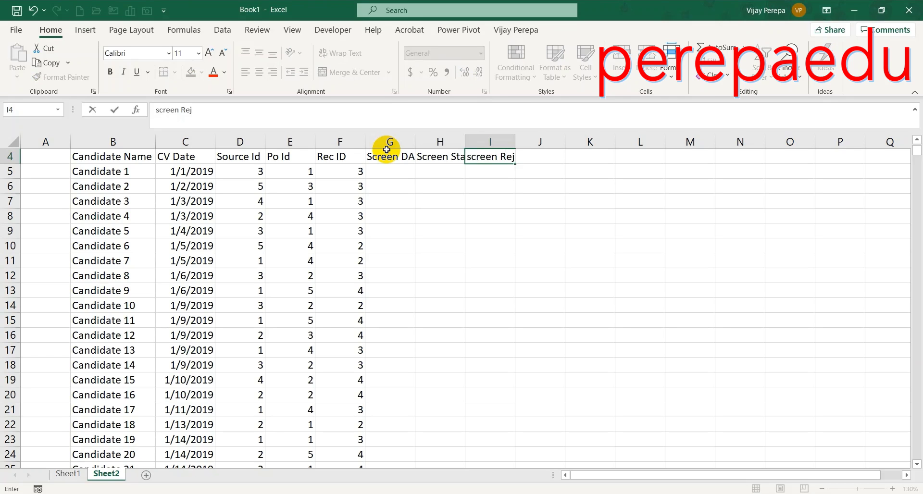
pyautogui.write('ectioin')
pyautogui.press('Return')
pyautogui.press('Up')
pyautogui.press('Up')
pyautogui.press('Down')
pyautogui.write('Screen Rejection')
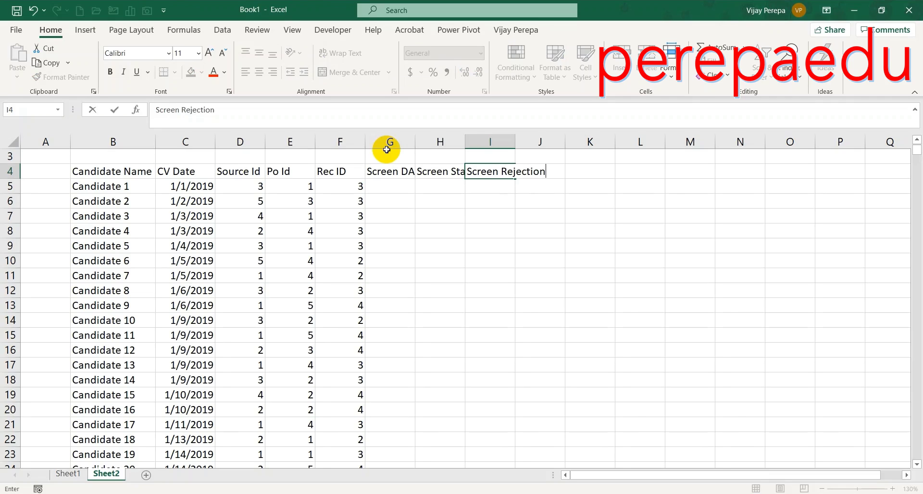
pyautogui.press('Return')
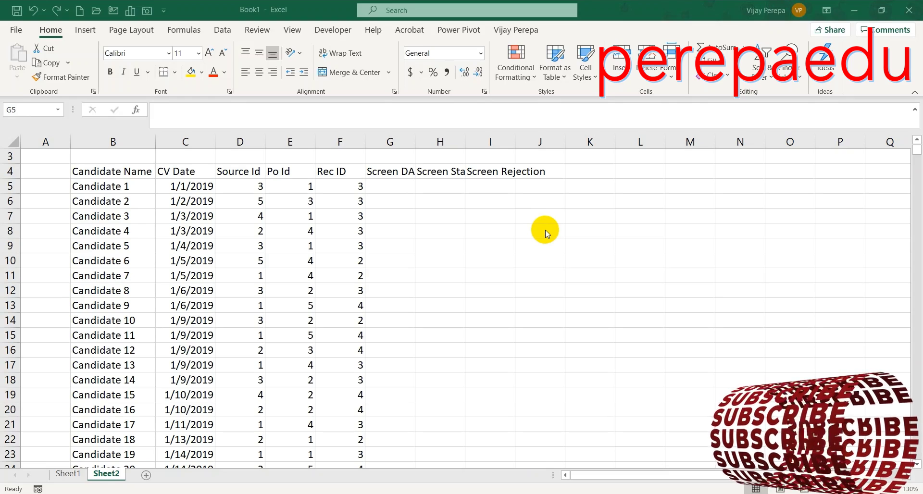
# Enter =C5 in G5 and fill it down so Screen DAte shows each CV date.
pyautogui.click(382, 182)
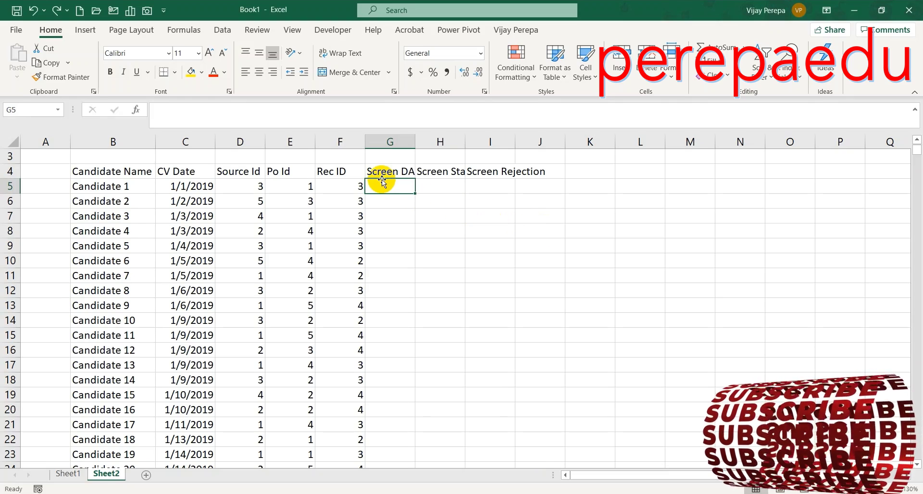
pyautogui.write('=')
pyautogui.press('Left')
pyautogui.press('Left')
pyautogui.press('Left')
pyautogui.press('Left')
pyautogui.hotkey('shift', 'Return')
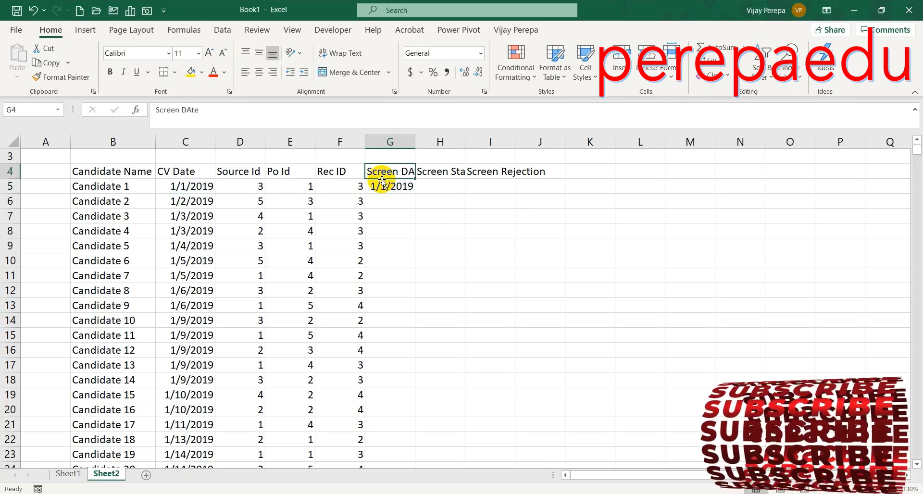
pyautogui.click(412, 190)
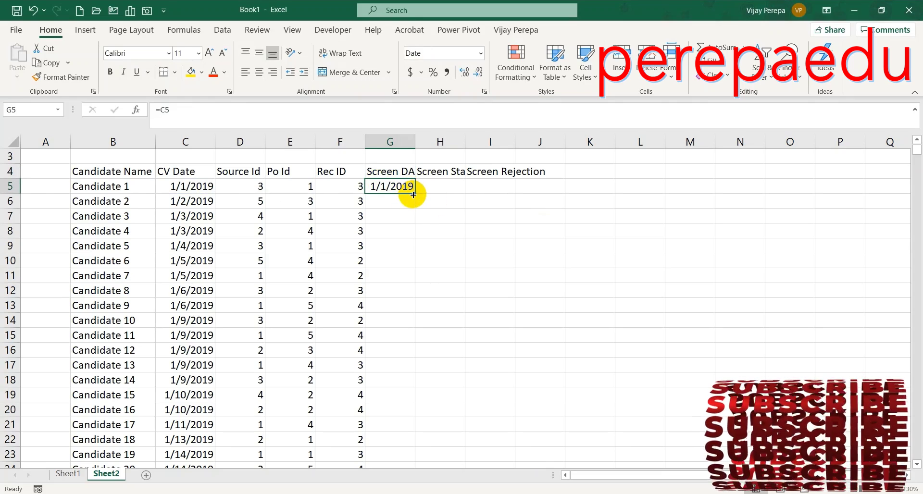
pyautogui.doubleClick(413, 193)
# Fill column H from H5 down with =CHOOSE(RANDBETWEEN(1,2),"Rejected","Accepted").
pyautogui.click(443, 185)
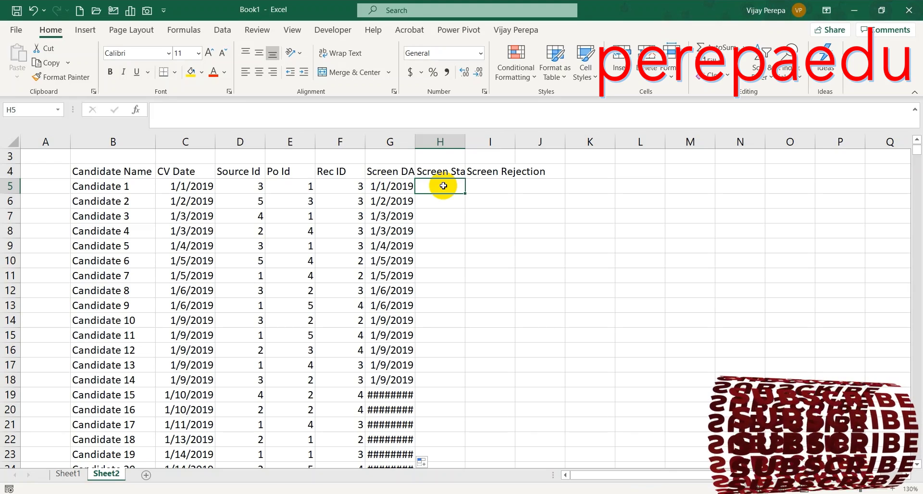
pyautogui.write('=rand')
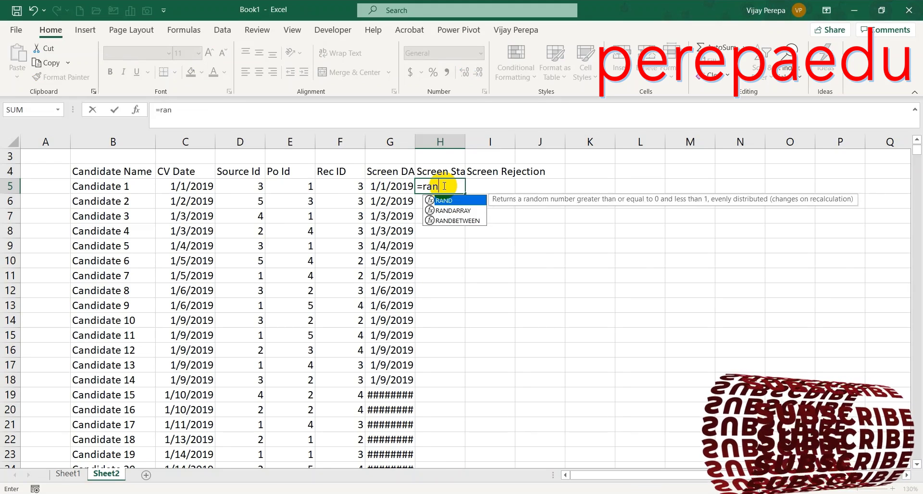
pyautogui.press('BackSpace')
pyautogui.press('BackSpace')
pyautogui.press('BackSpace')
pyautogui.press('BackSpace')
pyautogui.write('cho')
pyautogui.press('Tab')
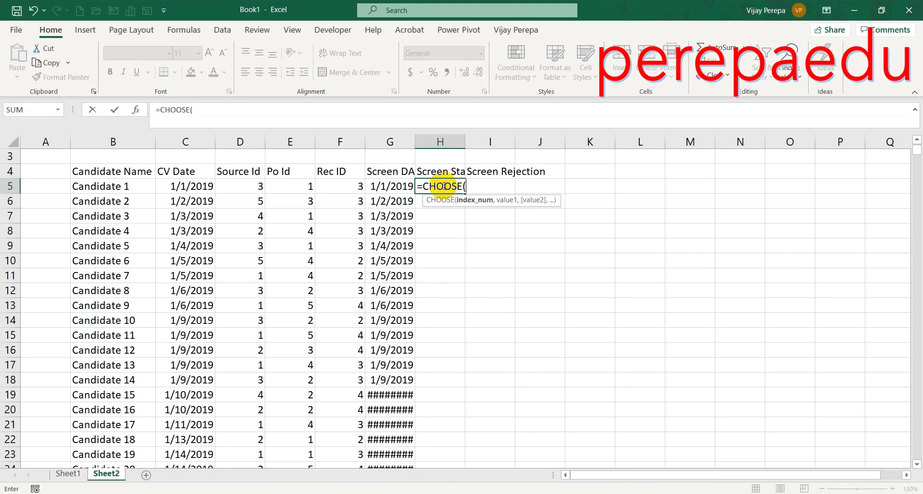
pyautogui.write('rand')
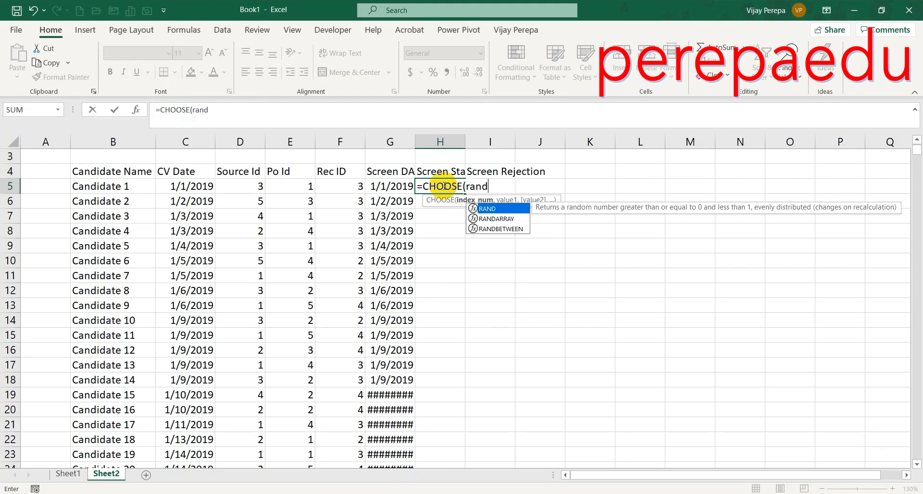
pyautogui.press('Down')
pyautogui.press('Down')
pyautogui.press('Tab')
pyautogui.write('1,2)')
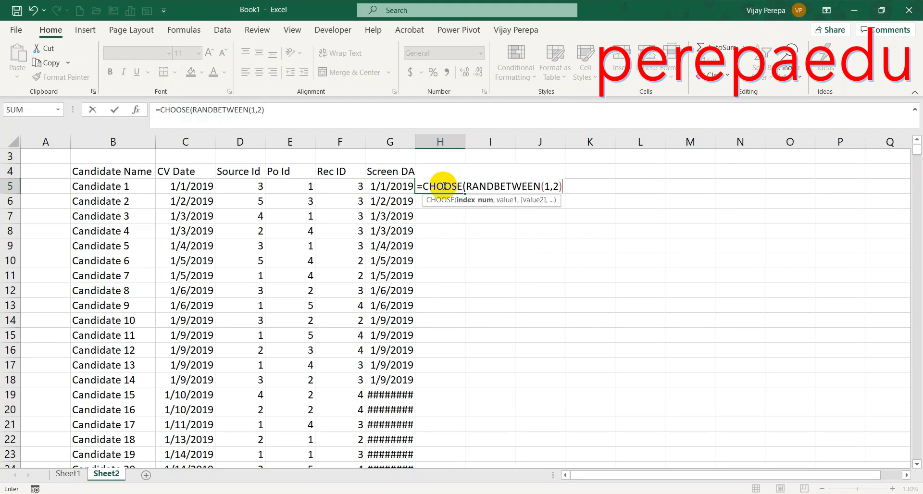
pyautogui.write(',"Rjec')
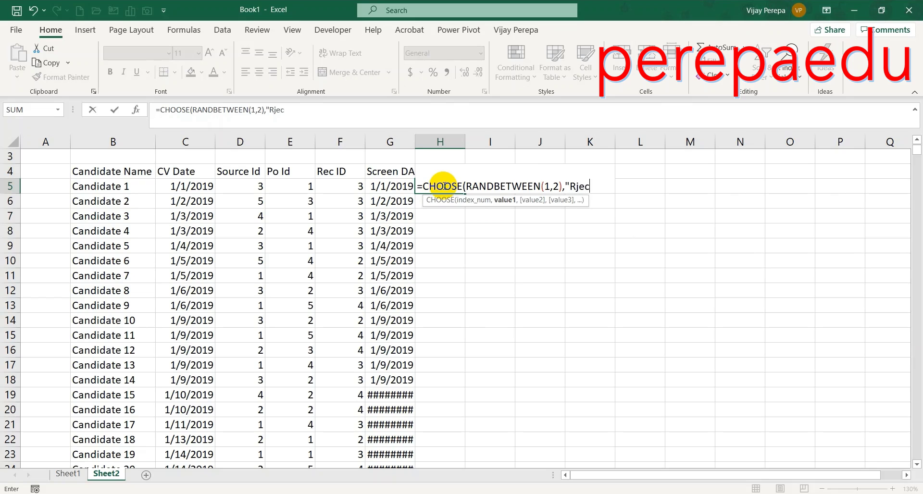
pyautogui.press('BackSpace')
pyautogui.press('BackSpace')
pyautogui.press('BackSpace')
pyautogui.write('ejected",')
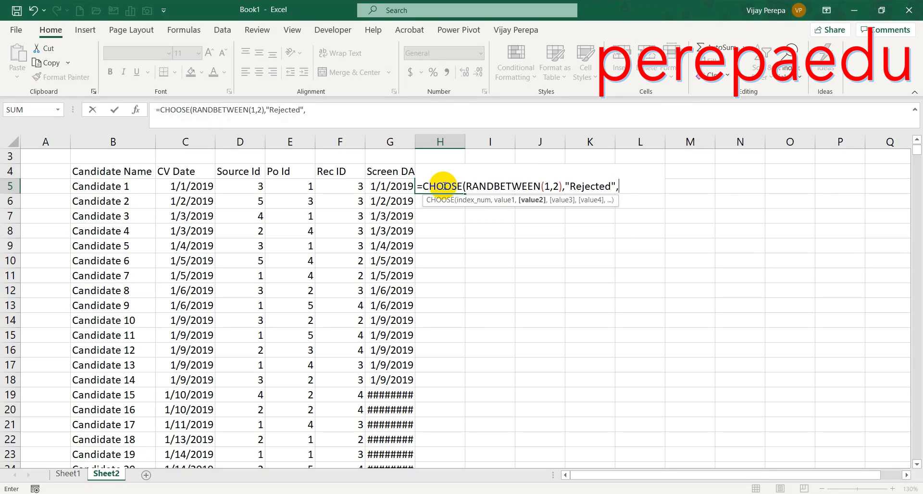
pyautogui.write('"Accepted")')
pyautogui.hotkey('ctrl', 'Return')
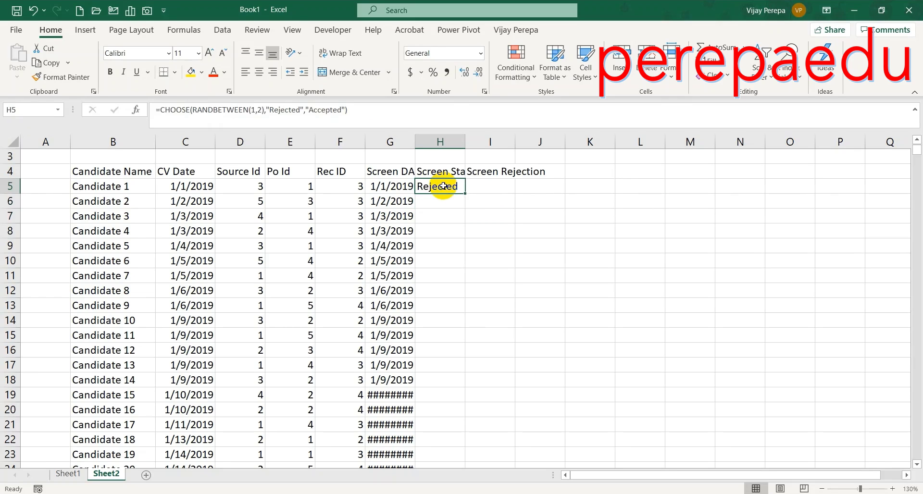
pyautogui.doubleClick(465, 193)
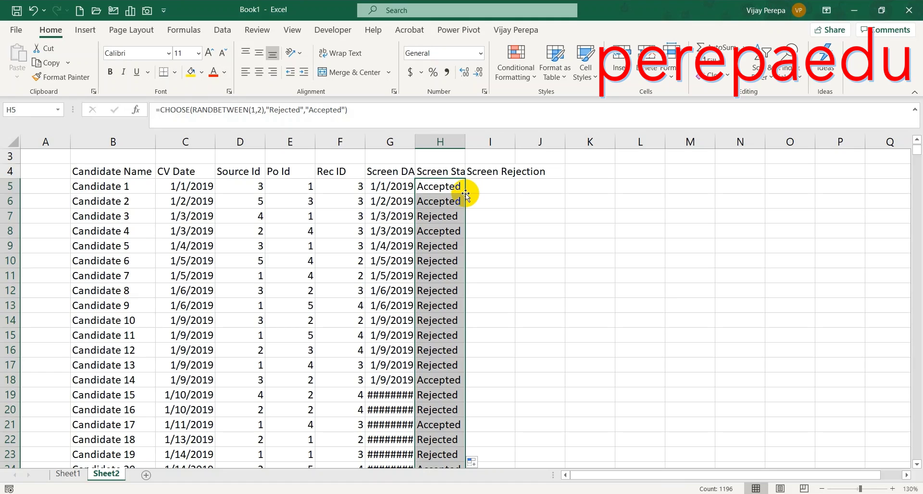
# Freeze the random Screen Status results as fixed values with Paste Special Values.
pyautogui.hotkey('ctrl', 'c')
pyautogui.hotkey('ctrl', 'alt', 'v')
pyautogui.press('v')
pyautogui.press('Return')
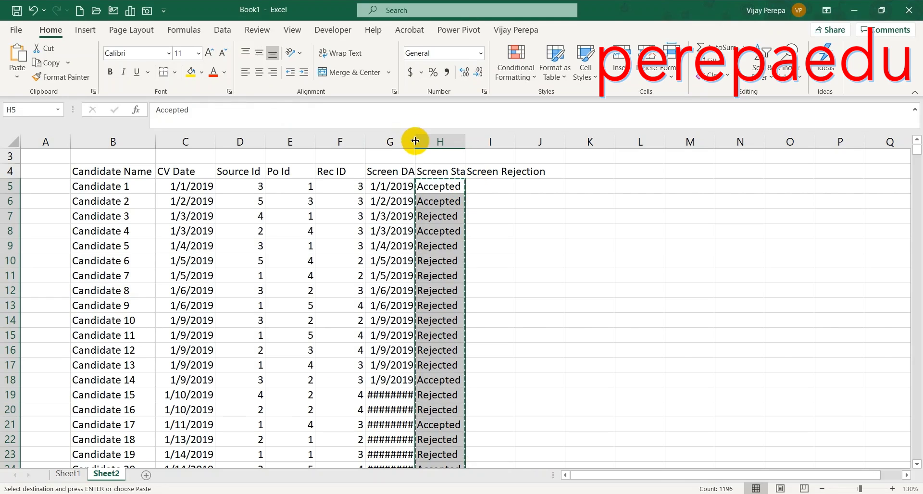
# Autofit columns G, H and I to fit their contents.
pyautogui.doubleClick(415, 142)
pyautogui.doubleClick(473, 141)
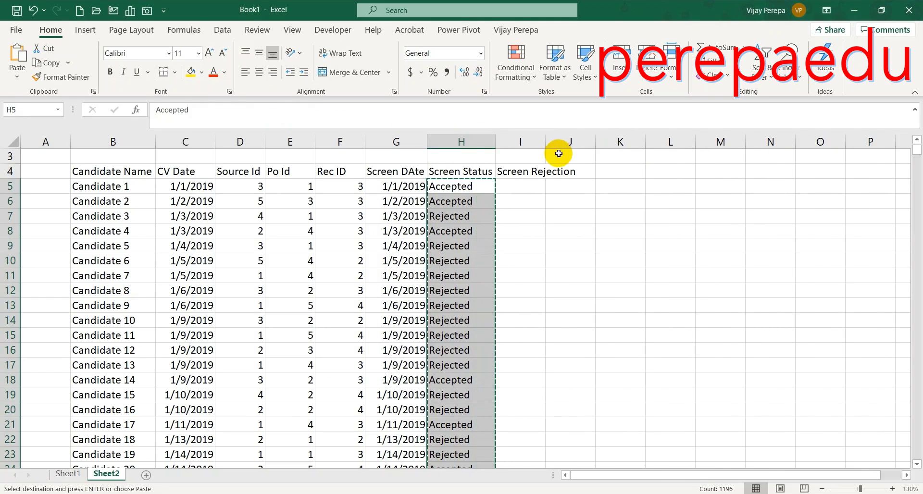
pyautogui.doubleClick(545, 141)
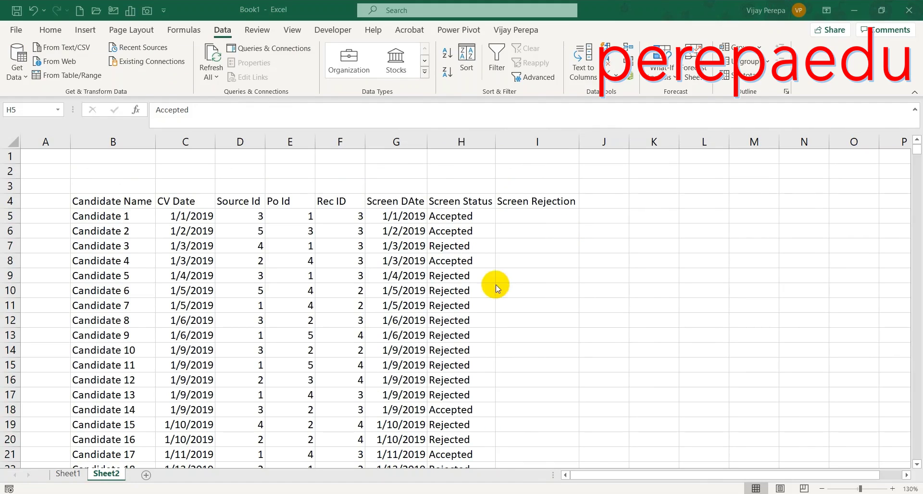
# On Sheet1, enter Over Qualified and Less Experience in E10:E11.
pyautogui.click(66, 475)
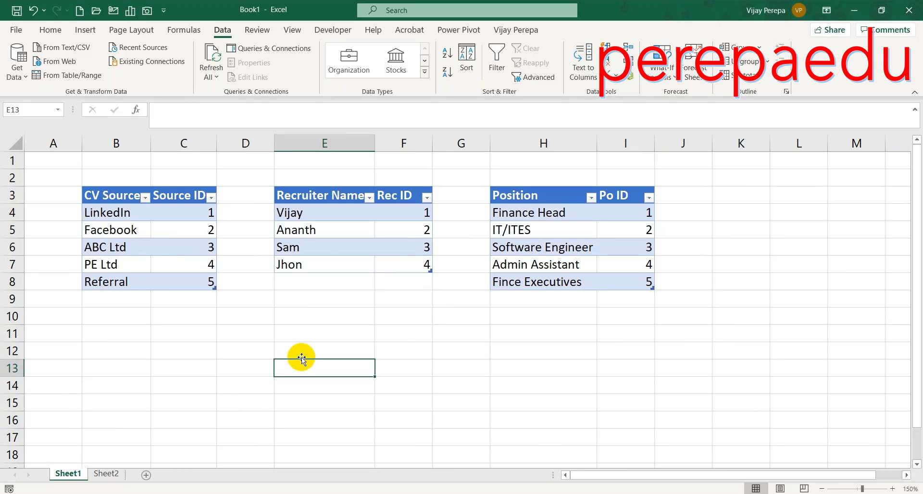
pyautogui.click(332, 319)
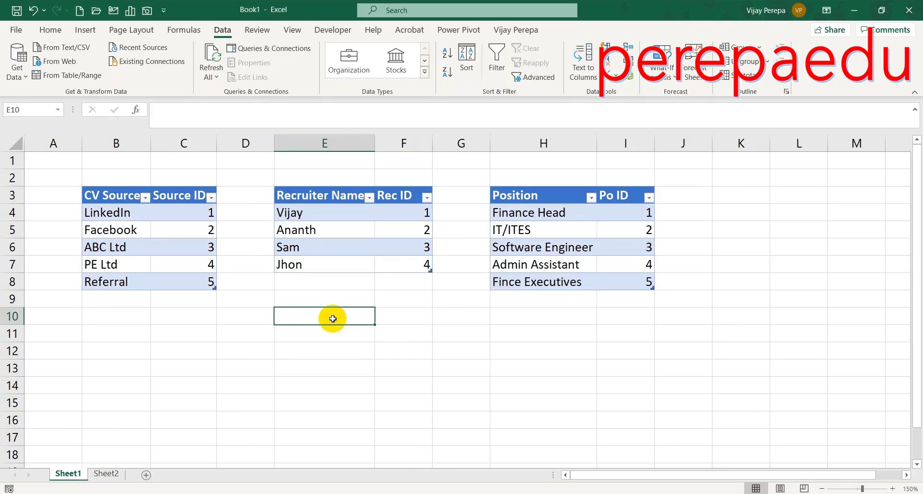
pyautogui.write('Ove')
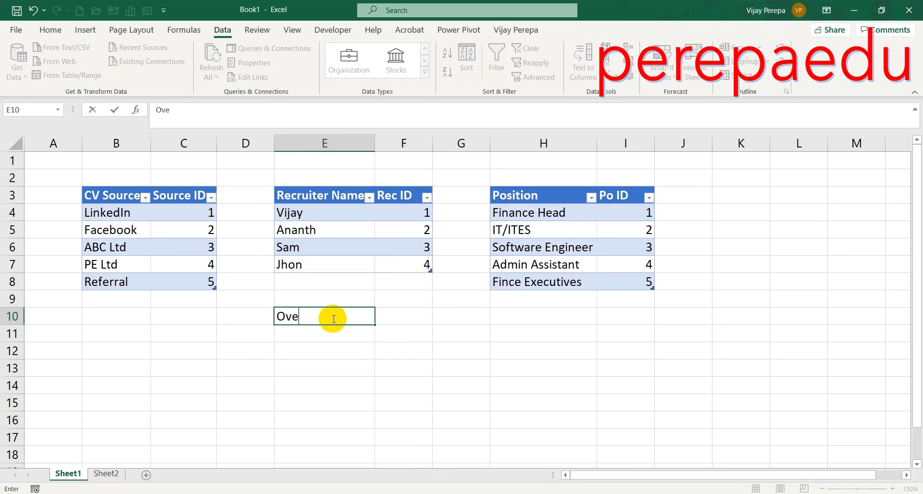
pyautogui.write('r Qualit')
pyautogui.write('ied')
pyautogui.press('Return')
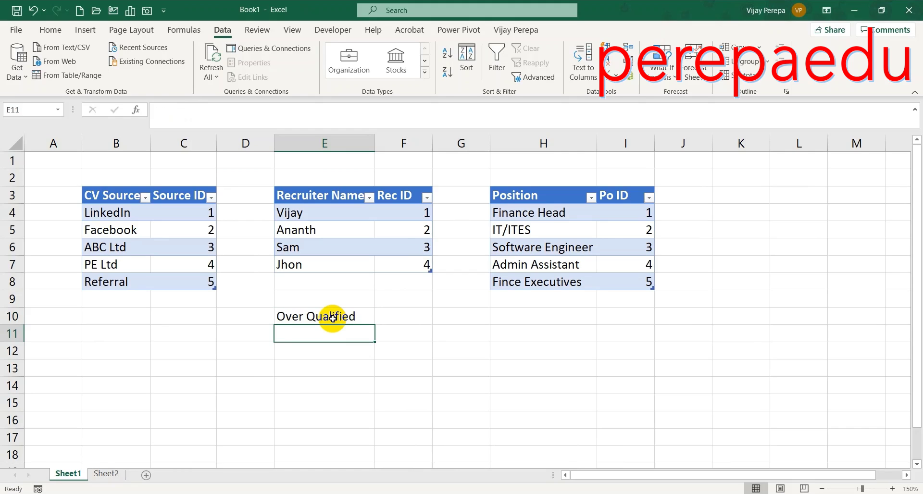
pyautogui.write('Less Ex')
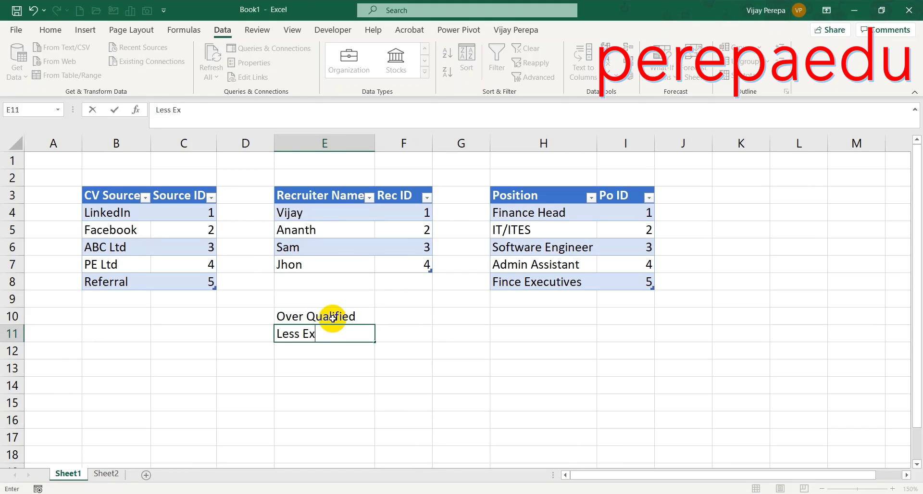
pyautogui.write('perience')
pyautogui.press('Return')
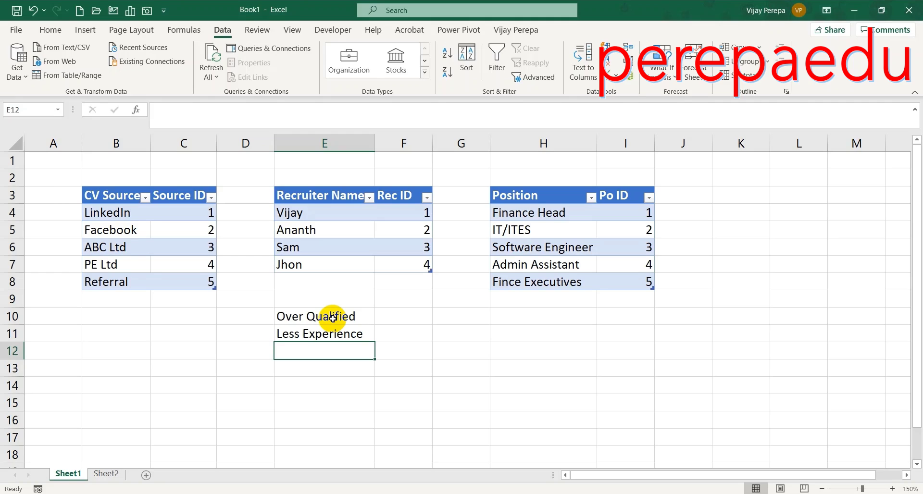
# Add Not Interested and Not in Station in E12:E13, correcting the typos.
pyautogui.write('Not int')
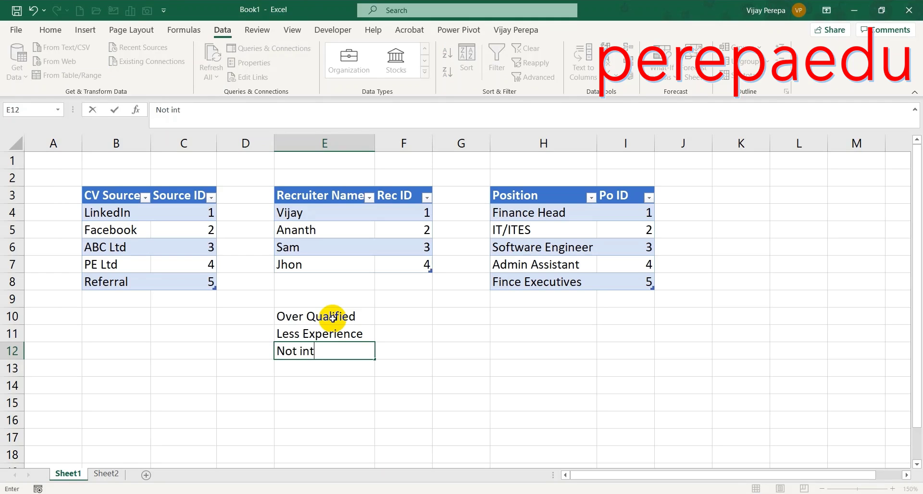
pyautogui.press('BackSpace')
pyautogui.press('BackSpace')
pyautogui.press('BackSpace')
pyautogui.write('Interestd')
pyautogui.press('BackSpace')
pyautogui.write('ed')
pyautogui.press('Return')
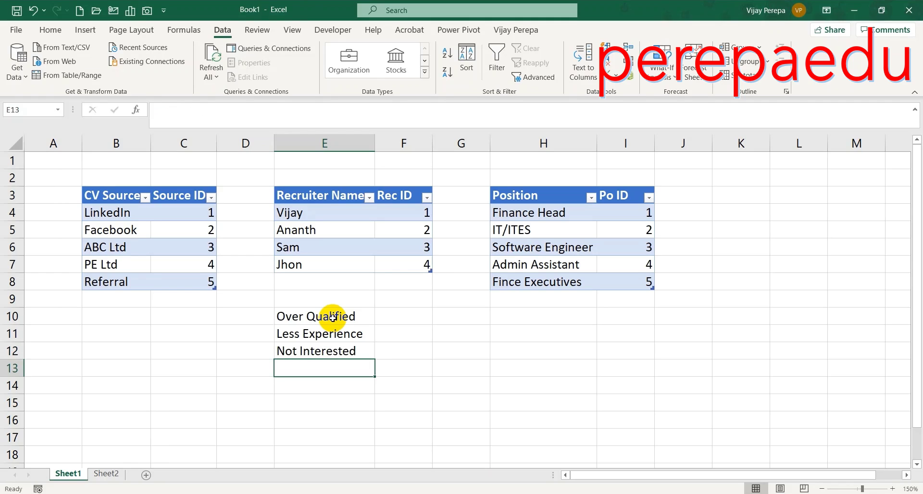
pyautogui.write('Not in stal')
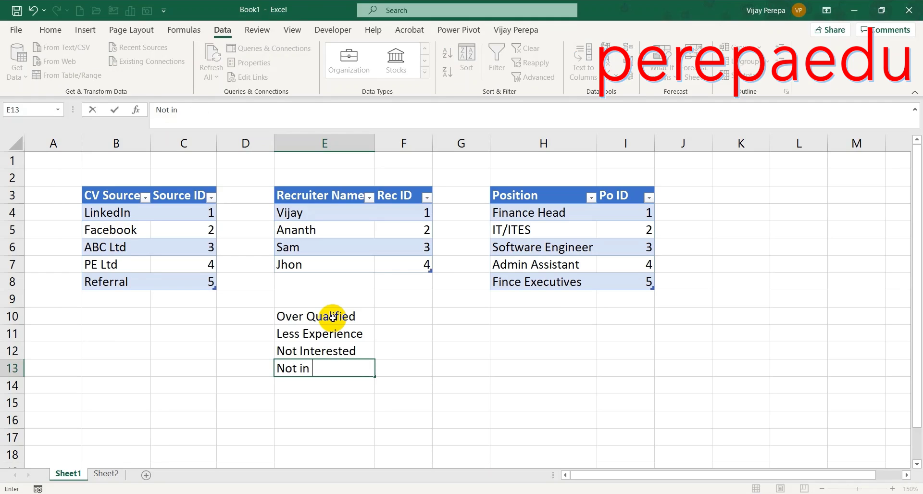
pyautogui.press('BackSpace')
pyautogui.press('BackSpace')
pyautogui.press('BackSpace')
pyautogui.press('BackSpace')
pyautogui.write('Statioin')
pyautogui.press('Return')
pyautogui.press('Up')
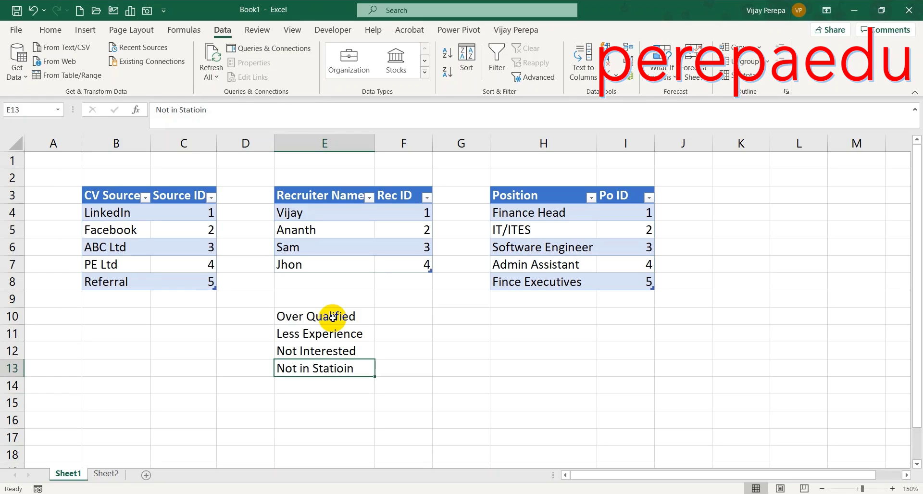
pyautogui.press('F2')
pyautogui.press('BackSpace')
pyautogui.press('BackSpace')
pyautogui.write('n')
pyautogui.press('Return')
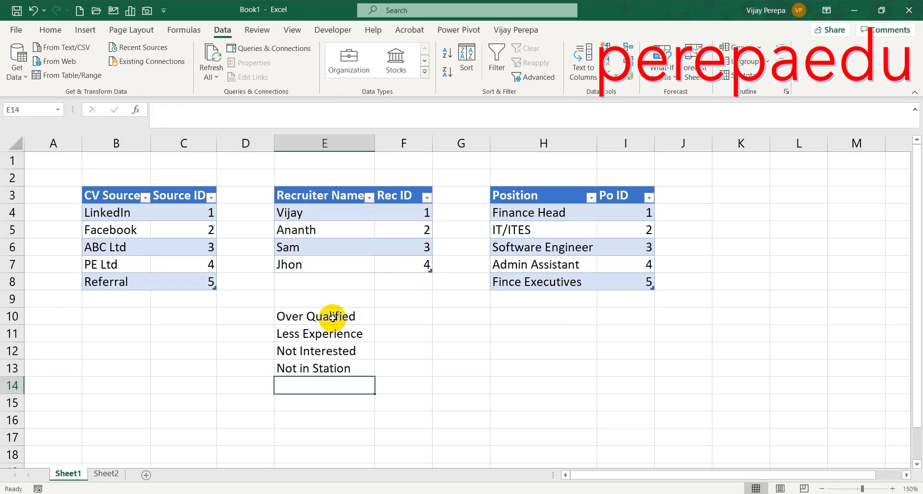
# Add Communication and Higher Expectation in E14:E15.
pyautogui.write('Communication')
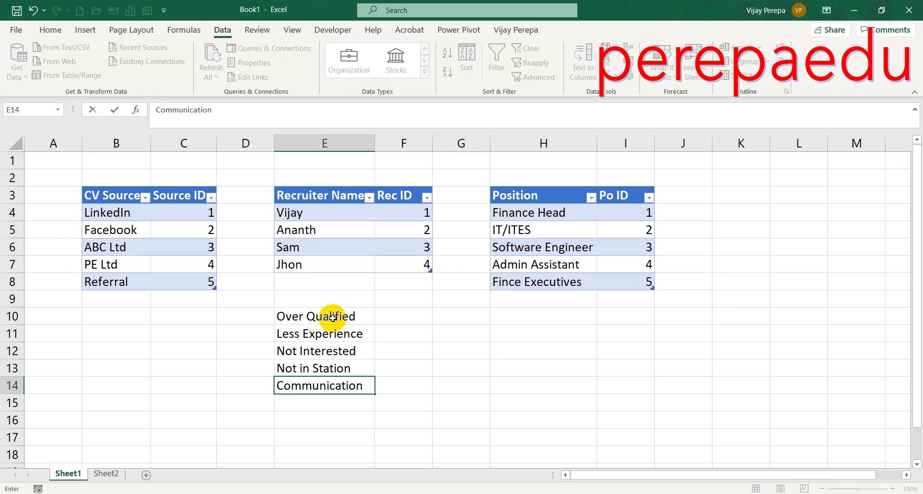
pyautogui.press('Return')
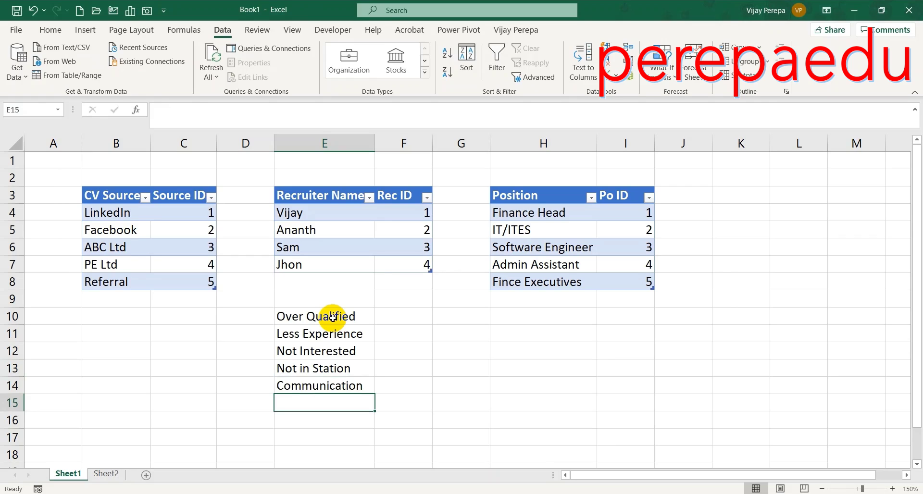
pyautogui.write('high')
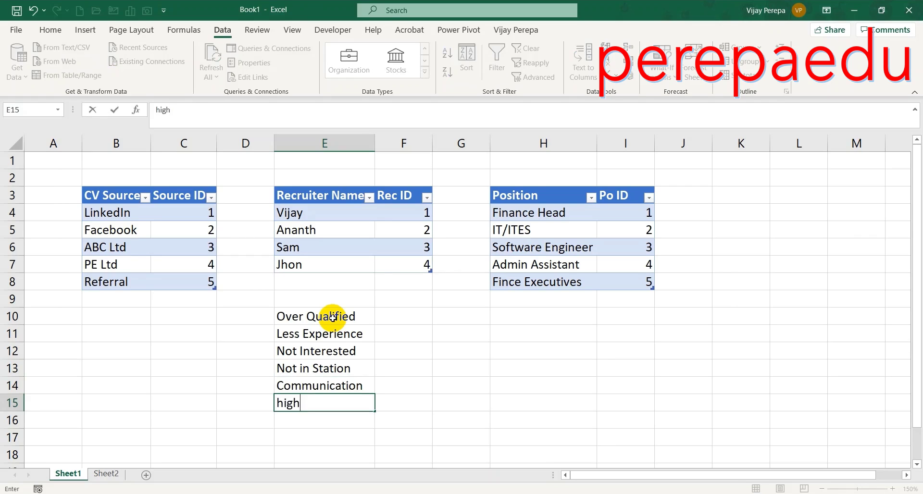
pyautogui.press('BackSpace')
pyautogui.press('BackSpace')
pyautogui.press('BackSpace')
pyautogui.press('BackSpace')
pyautogui.write('hig')
pyautogui.press('BackSpace')
pyautogui.press('BackSpace')
pyautogui.press('BackSpace')
pyautogui.write('Higher Ex')
pyautogui.press('BackSpace')
pyautogui.press('BackSpace')
pyautogui.write('Expecta')
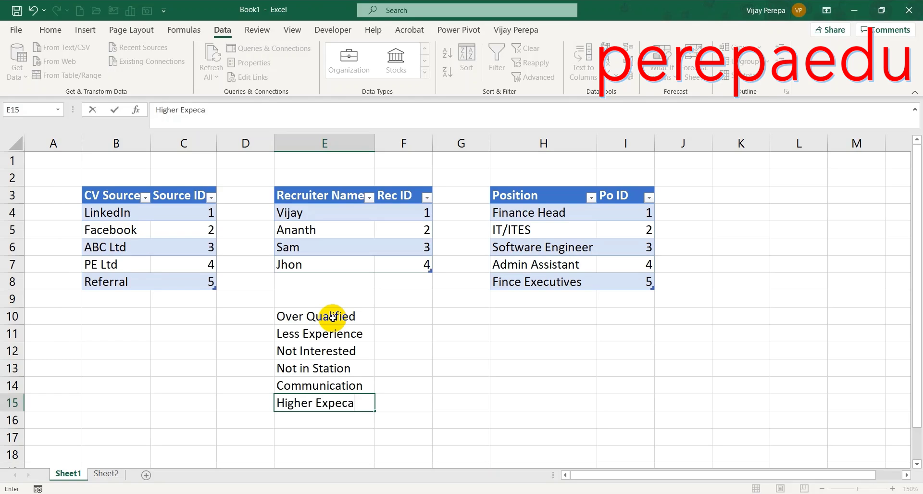
pyautogui.press('BackSpace')
pyautogui.write('tation')
pyautogui.press('Return')
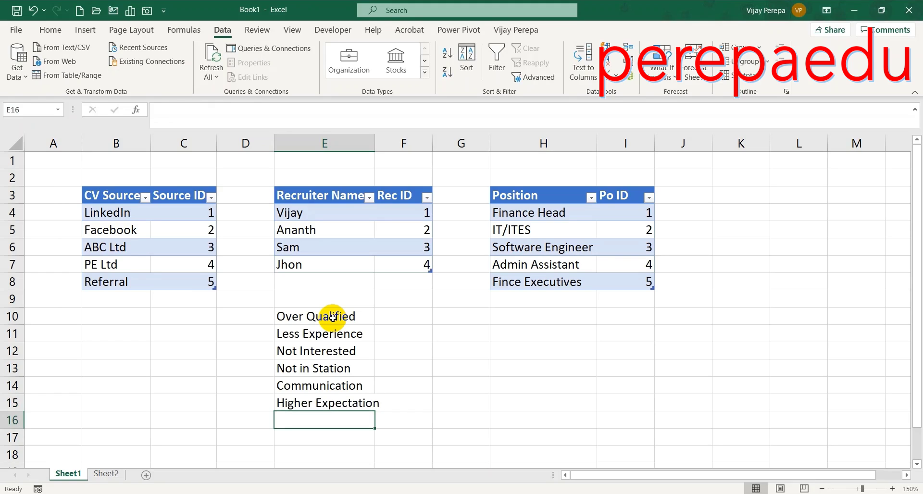
# Fill a double-quote mark into D10:D15 and F10:F15 around the reasons.
pyautogui.press('Up')
pyautogui.press('Up')
pyautogui.press('Up')
pyautogui.press('Up')
pyautogui.press('Up')
pyautogui.press('Up')
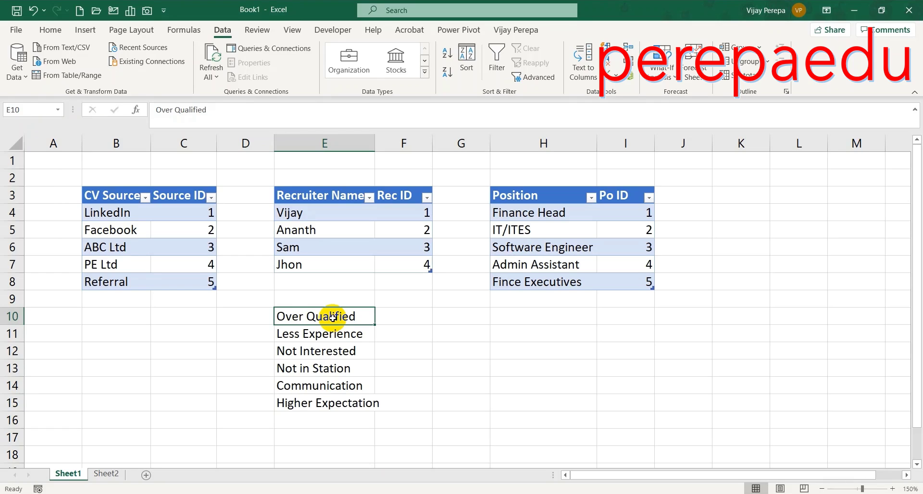
pyautogui.press('Left')
pyautogui.write('"')
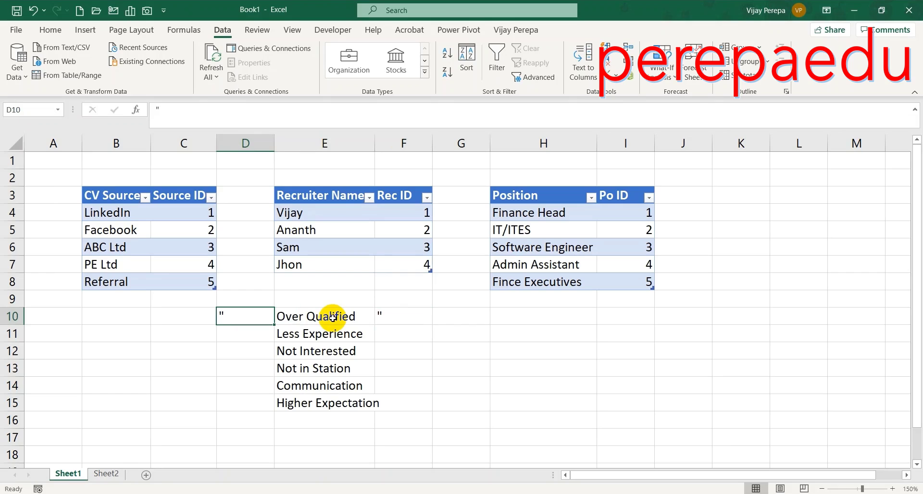
pyautogui.hotkey('shift', 'Down')
pyautogui.hotkey('shift', 'Down')
pyautogui.hotkey('shift', 'Down')
pyautogui.hotkey('shift', 'Down')
pyautogui.hotkey('shift', 'Down')
pyautogui.hotkey('ctrl', 'd')
pyautogui.press('Right')
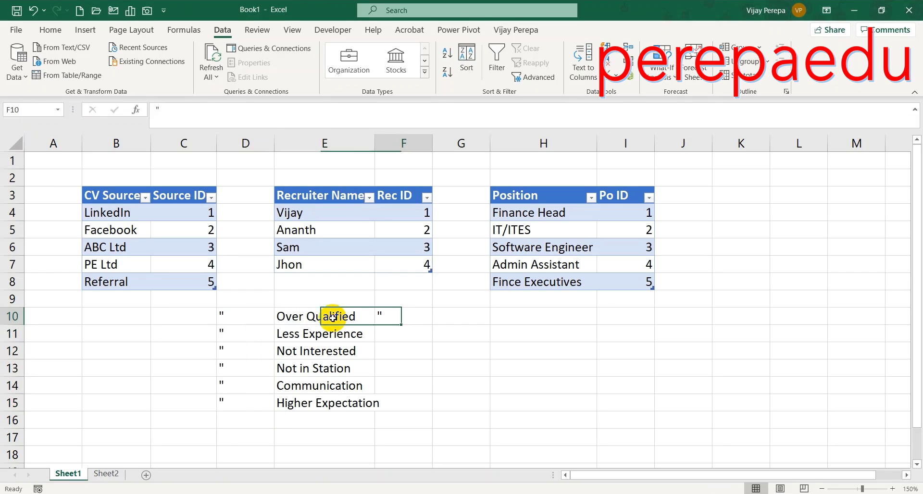
pyautogui.press('Right')
pyautogui.hotkey('shift', 'Right')
pyautogui.hotkey('shift', 'Down')
pyautogui.press('Left')
pyautogui.press('Right')
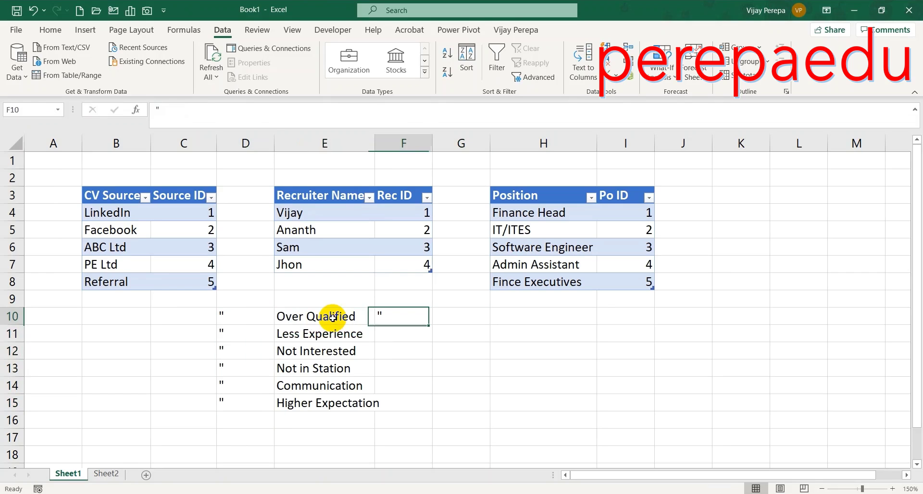
pyautogui.hotkey('shift', 'Down')
pyautogui.hotkey('shift', 'Down')
pyautogui.hotkey('shift', 'Down')
pyautogui.hotkey('shift', 'Down')
pyautogui.hotkey('shift', 'Down')
pyautogui.hotkey('ctrl', 'd')
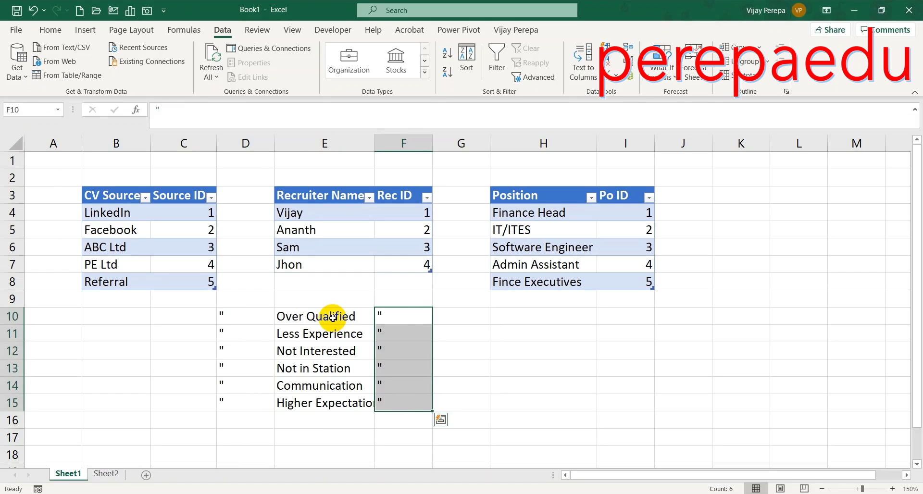
# Enter =D10&E10&F10 in G10 and fill it down to G15.
pyautogui.press('Right')
pyautogui.write('=co')
pyautogui.press('BackSpace')
pyautogui.press('BackSpace')
pyautogui.press('Left')
pyautogui.press('Left')
pyautogui.press('Left')
pyautogui.write('&')
pyautogui.press('Left')
pyautogui.press('Left')
pyautogui.write('&')
pyautogui.press('Right')
pyautogui.press('Return')
pyautogui.press('Up')
pyautogui.doubleClick(489, 325)
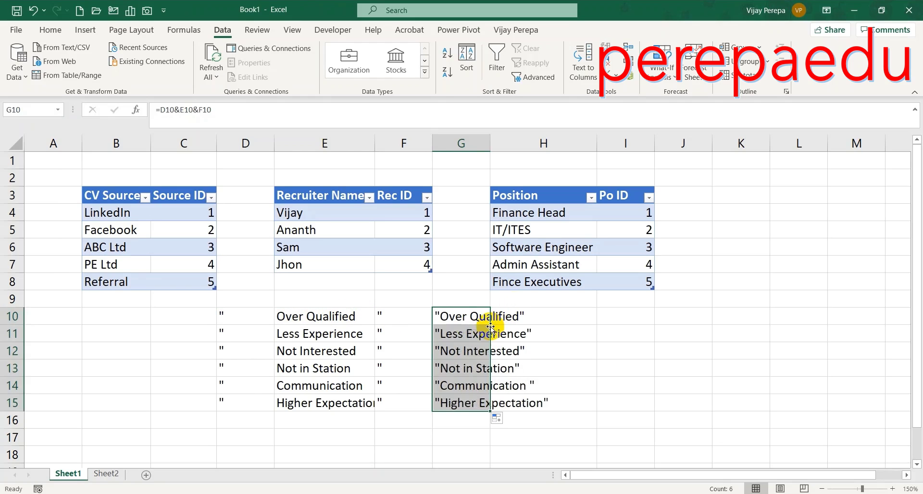
pyautogui.click(448, 315)
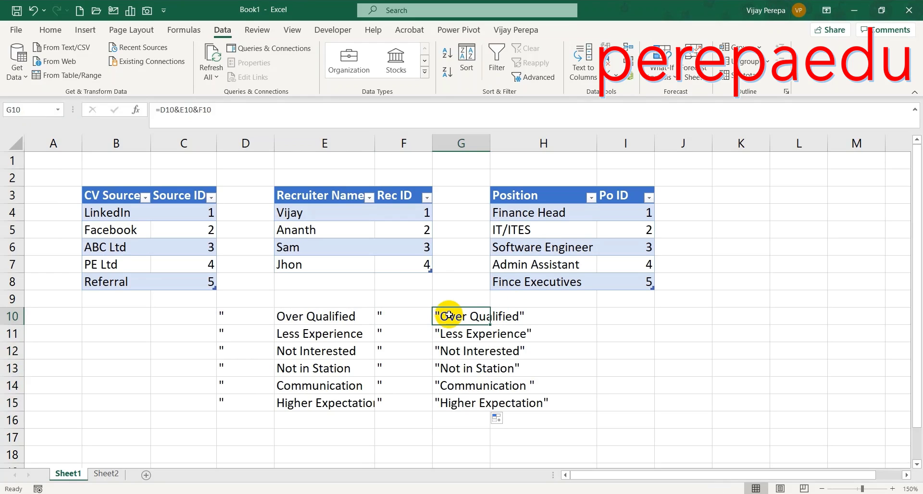
pyautogui.press('F2')
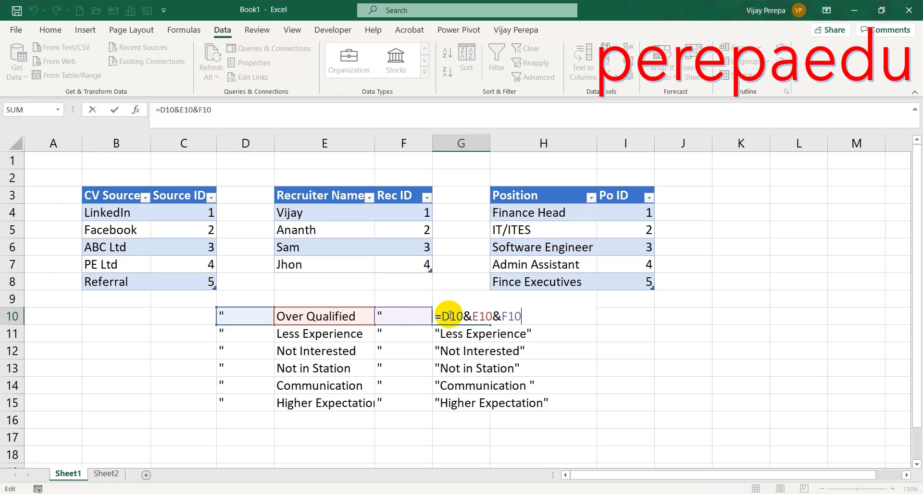
# Convert the quoted reasons in G10:G15 to plain values.
pyautogui.press('Tab')
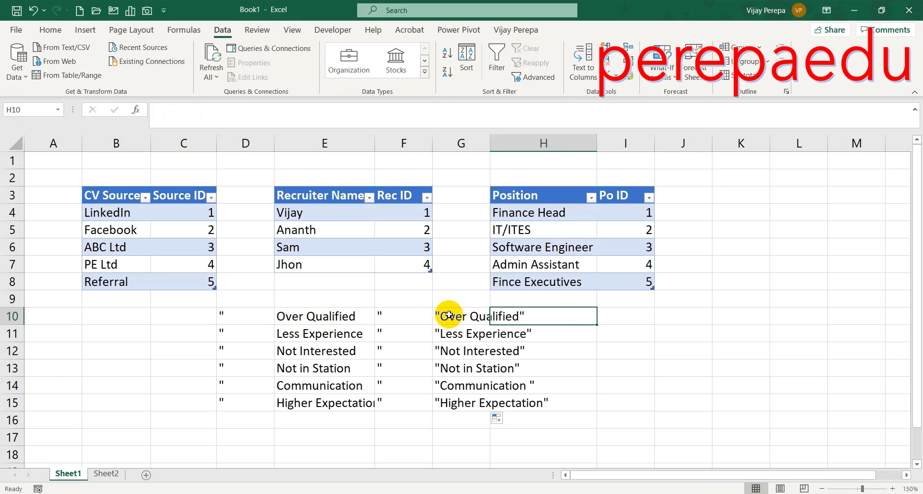
pyautogui.press('Right')
pyautogui.press('Left')
pyautogui.press('Left')
pyautogui.press('Down')
pyautogui.press('Up')
pyautogui.hotkey('ctrl', 'shift', 'Down')
pyautogui.hotkey('ctrl', 'c')
pyautogui.hotkey('ctrl', 'alt', 'v')
pyautogui.press('v')
pyautogui.press('Return')
pyautogui.press('Escape')
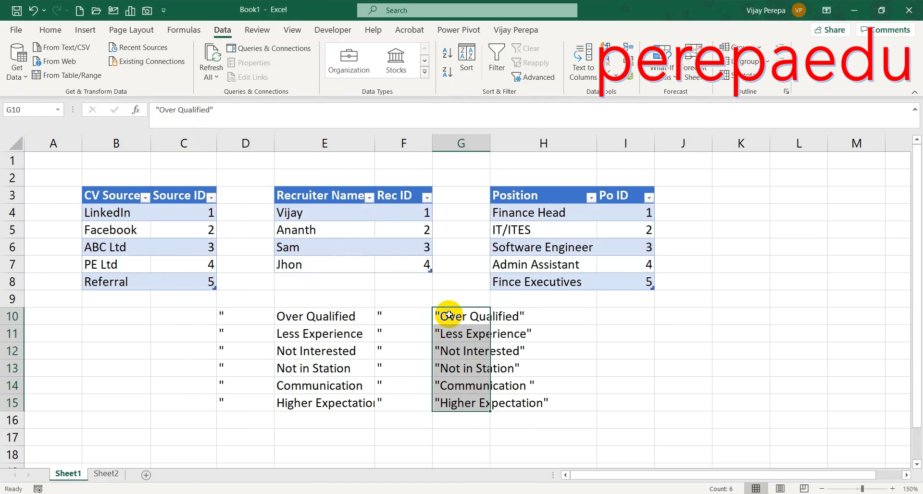
# Enter =TEXTJOIN(",",TRUE,G10:G15) in I10 to join the quoted reasons.
pyautogui.press('Right')
pyautogui.press('Right')
pyautogui.write('=text')
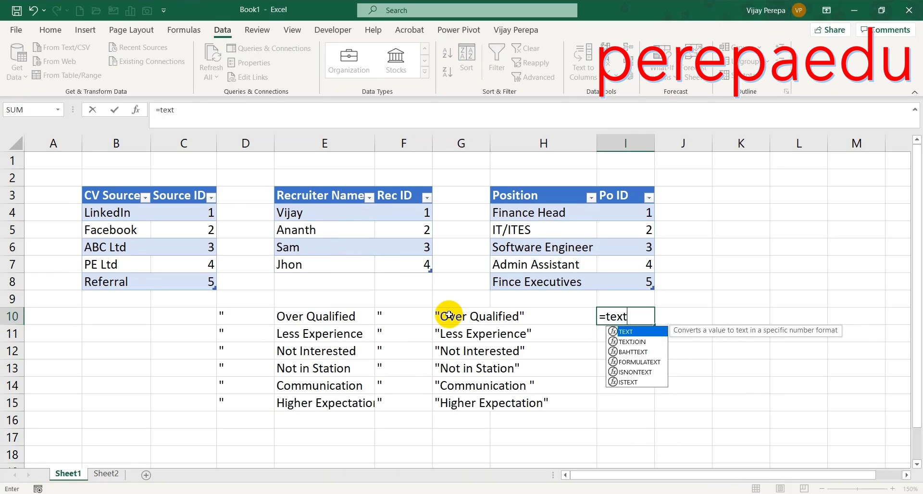
pyautogui.press('Down')
pyautogui.press('Tab')
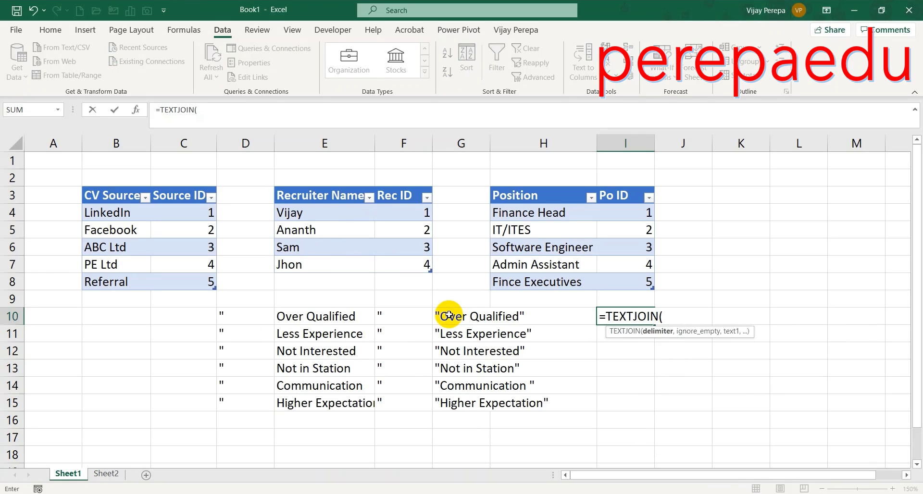
pyautogui.write('",",')
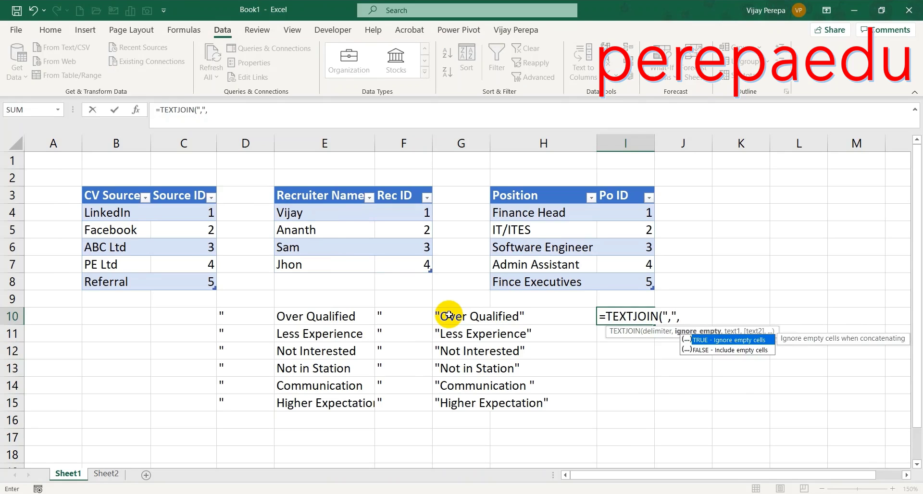
pyautogui.write('tr')
pyautogui.press('Tab')
pyautogui.write(',')
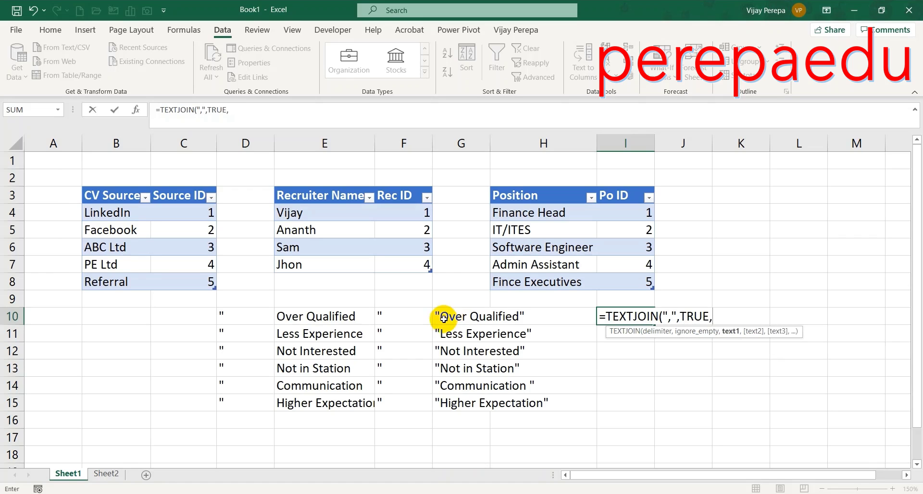
pyautogui.moveTo(439, 313); pyautogui.dragTo(461, 398)
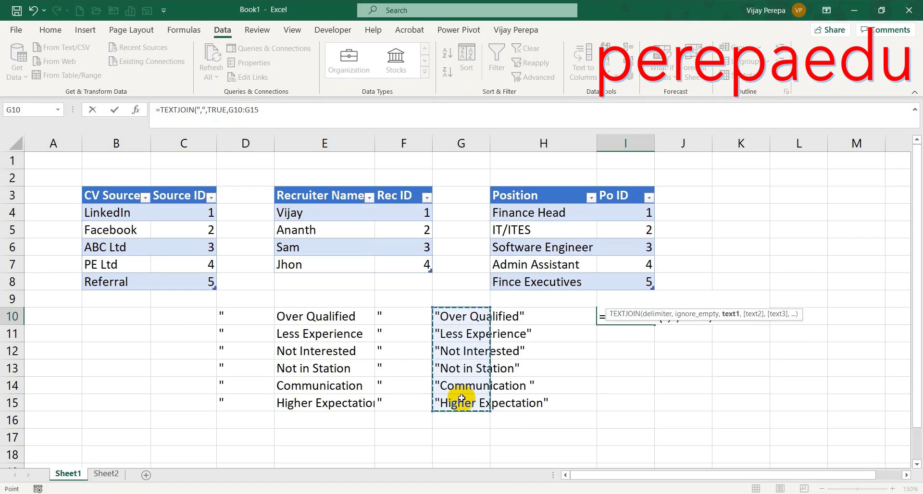
pyautogui.press('Return')
# Paste the joined reason list into I11 as plain text.
pyautogui.press('Right')
pyautogui.press('Right')
pyautogui.press('Right')
pyautogui.press('Right')
pyautogui.press('Right')
pyautogui.press('Right')
pyautogui.press('Right')
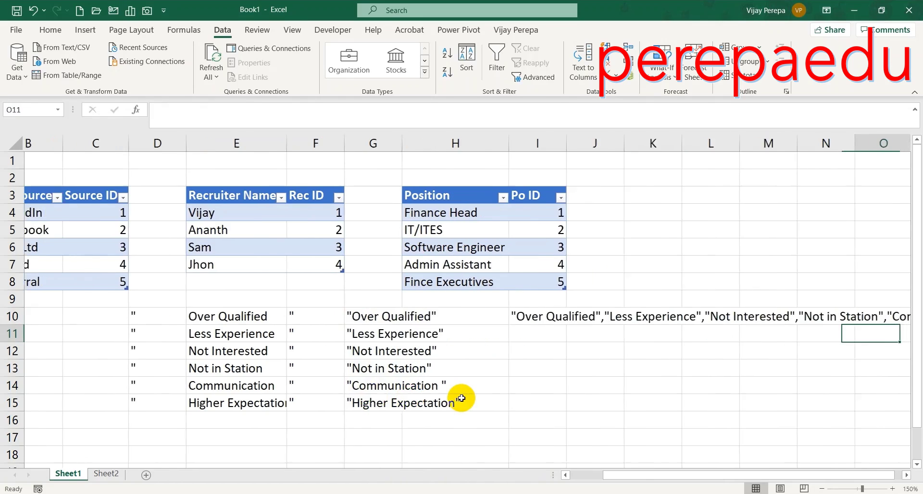
pyautogui.press('Left')
pyautogui.press('Left')
pyautogui.press('Left')
pyautogui.press('Left')
pyautogui.press('Left')
pyautogui.press('Left')
pyautogui.press('Left')
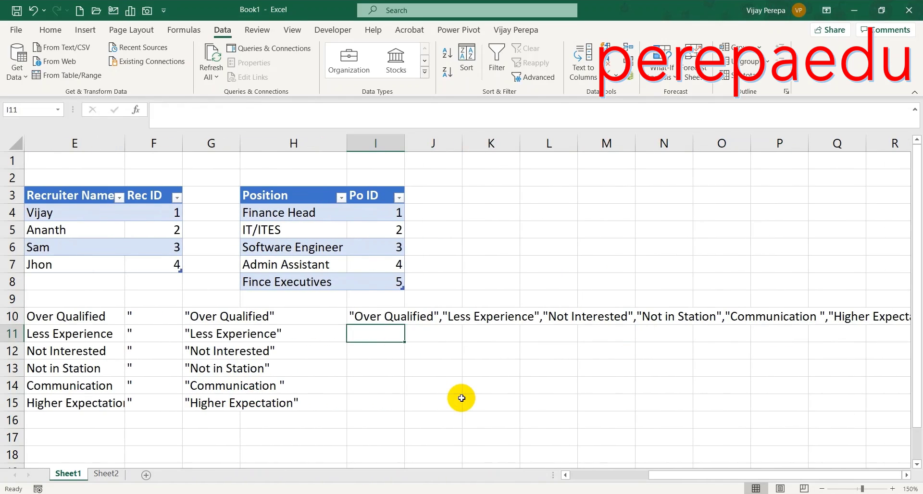
pyautogui.press('Up')
pyautogui.hotkey('ctrl', 'c')
pyautogui.press('Down')
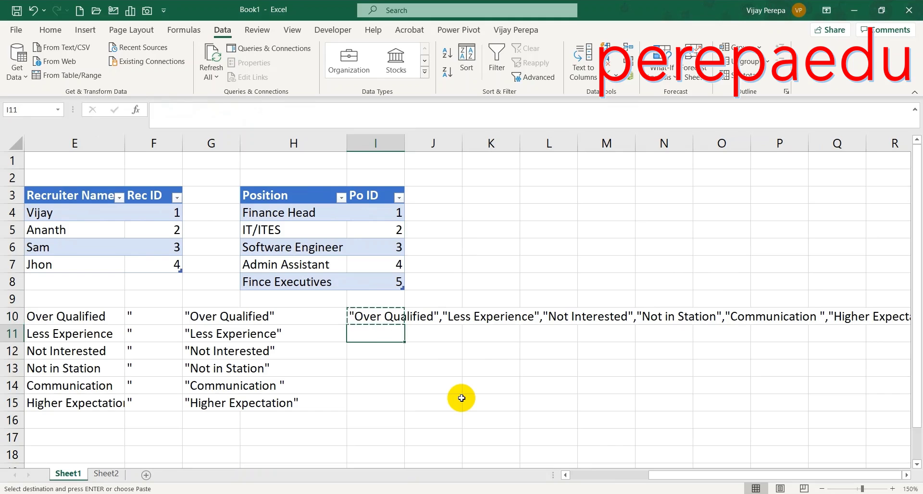
pyautogui.hotkey('ctrl', 'alt', 'v')
pyautogui.press('v')
pyautogui.press('Return')
pyautogui.press('Escape')
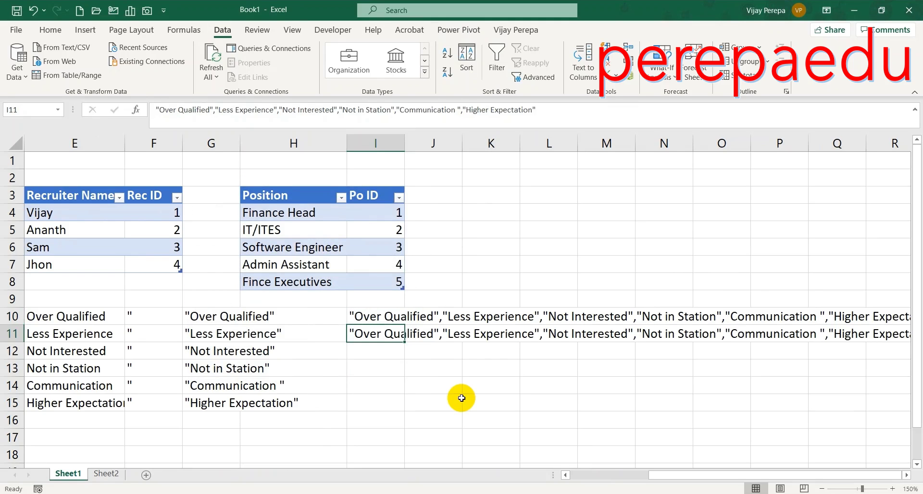
pyautogui.moveTo(156, 109); pyautogui.dragTo(552, 128)
pyautogui.press('Escape')
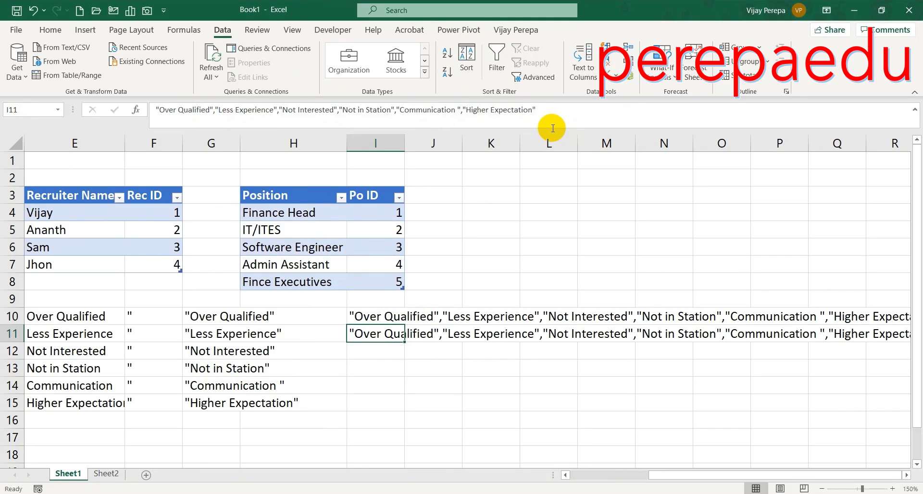
# On Sheet2, filter the Screen Status column to show only Rejected candidates.
pyautogui.click(105, 474)
pyautogui.press('Up')
pyautogui.press('Up')
pyautogui.press('Down')
pyautogui.hotkey('ctrl', 'shift', 'l')
pyautogui.hotkey('alt', 'Down')
pyautogui.press('Down')
pyautogui.press('Down')
pyautogui.press('Down')
pyautogui.press('Down')
pyautogui.press('Down')
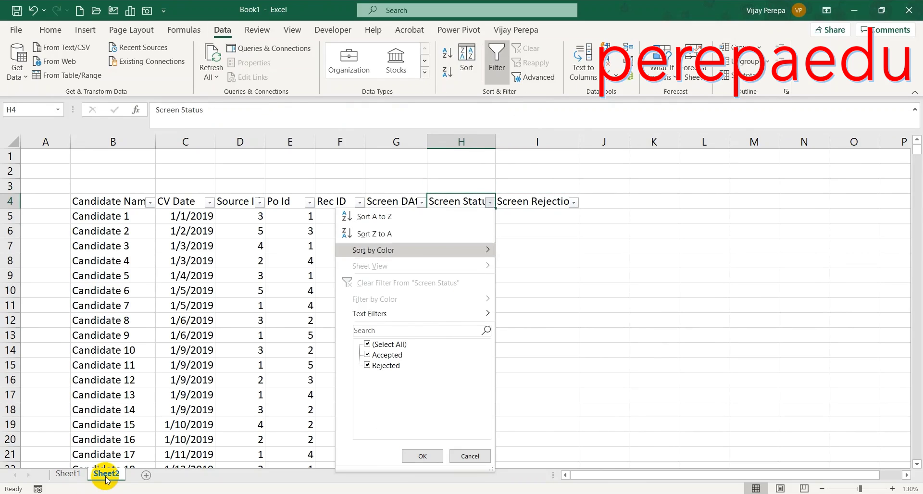
pyautogui.press('Down')
pyautogui.press('space')
pyautogui.press('Down')
pyautogui.press('Return')
pyautogui.press('Down')
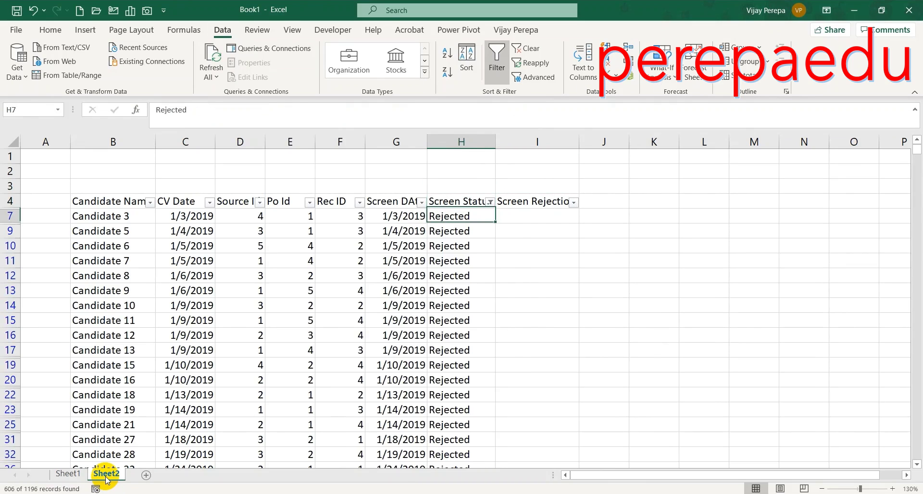
pyautogui.press('Right')
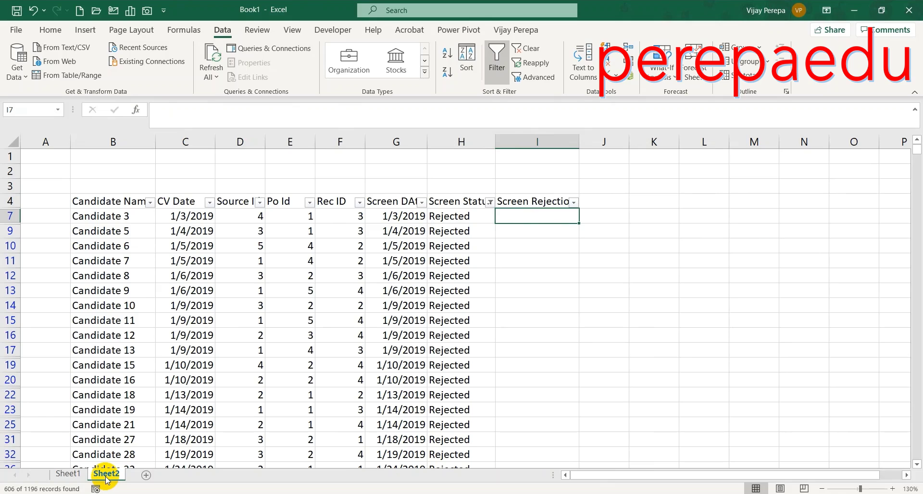
# Copy the six quoted rejection reasons from cell I11 on Sheet1.
pyautogui.click(81, 476)
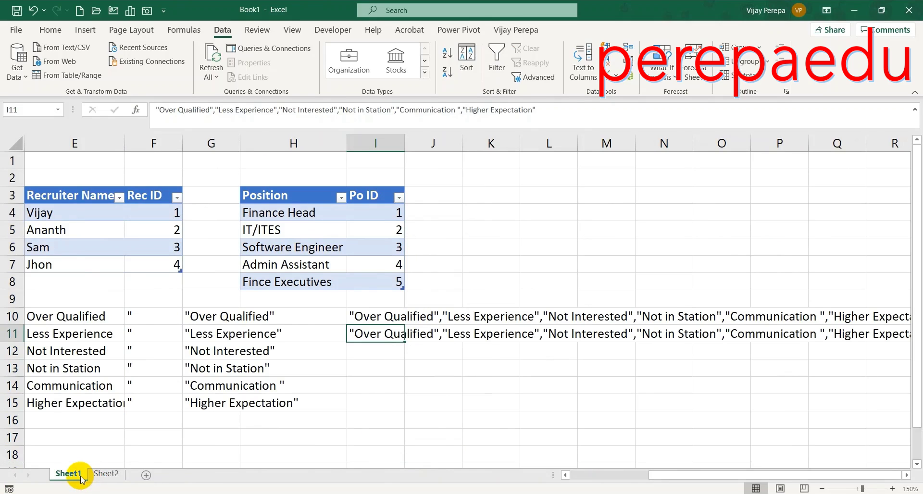
pyautogui.hotkey('ctrl', 'c')
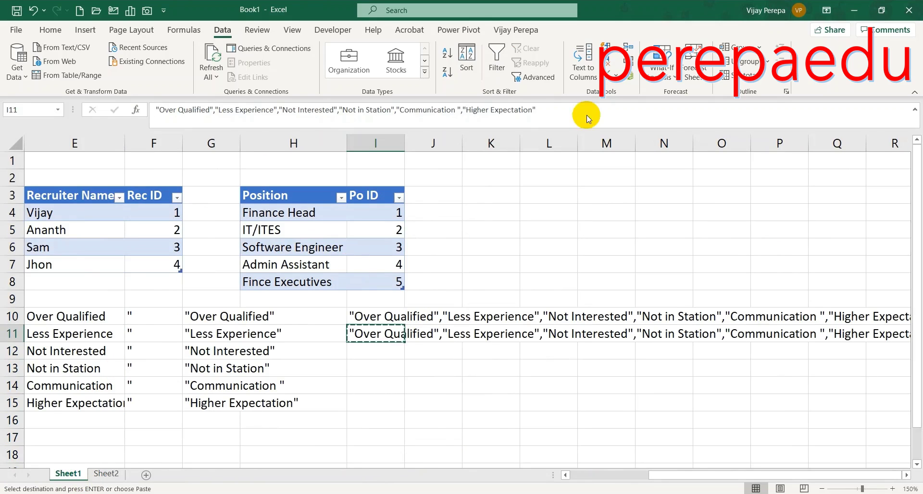
pyautogui.moveTo(583, 109); pyautogui.dragTo(153, 105)
pyautogui.press('Escape')
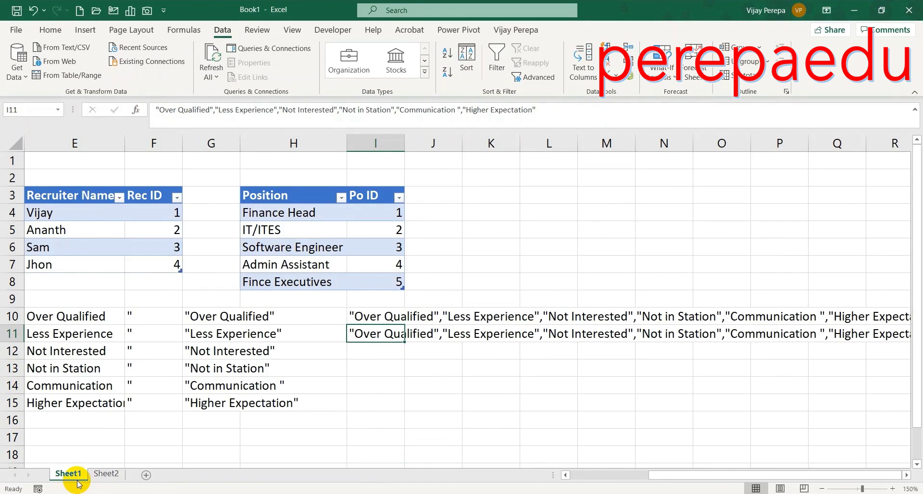
pyautogui.click(105, 474)
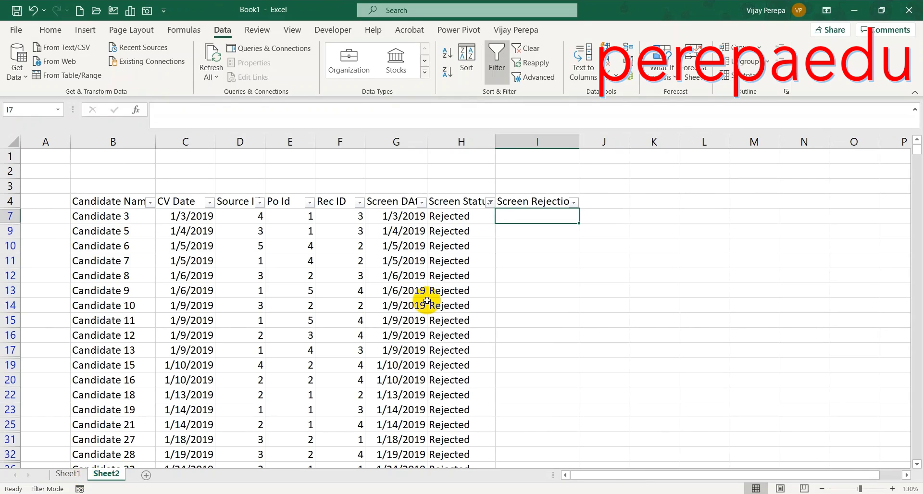
# Enter =CHOOSE(RANDBETWEEN(1,6),…) with the six pasted reasons in I7.
pyautogui.write('=cho')
pyautogui.press('Tab')
pyautogui.write('rand')
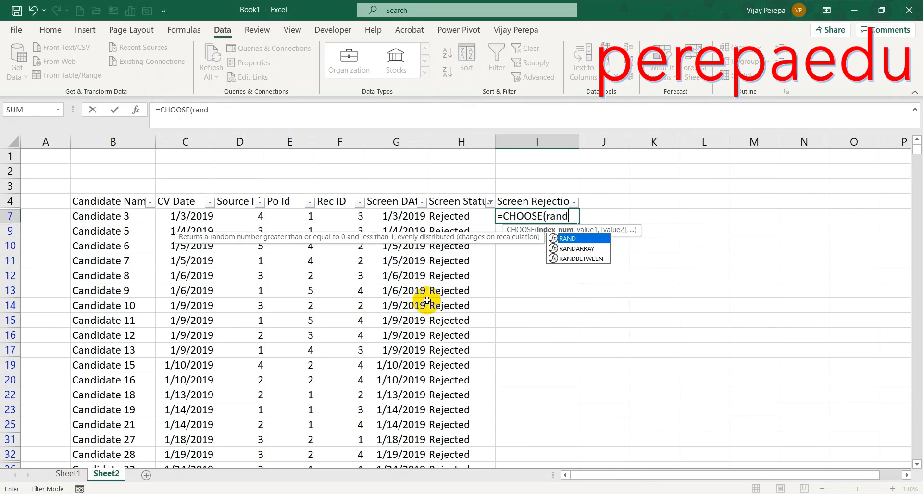
pyautogui.press('Down')
pyautogui.press('Down')
pyautogui.press('Tab')
pyautogui.write('1,6),')
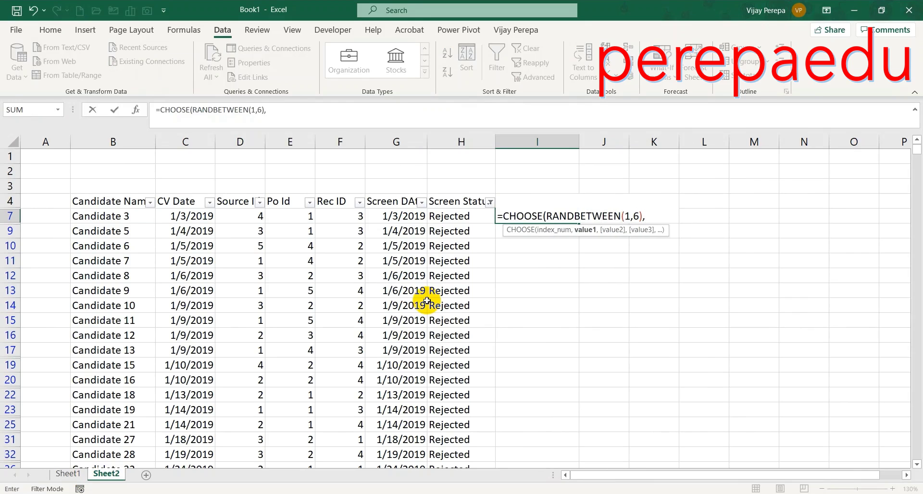
pyautogui.hotkey('ctrl', 'v')
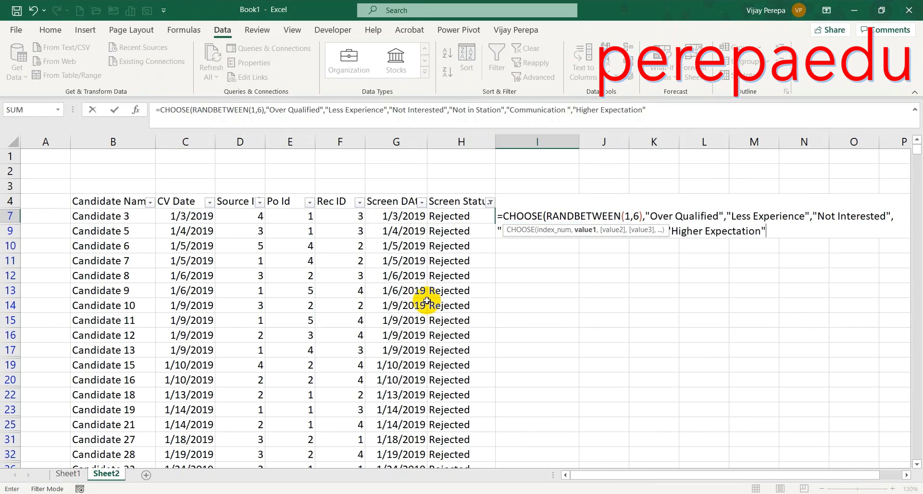
pyautogui.write(')')
pyautogui.press('Return')
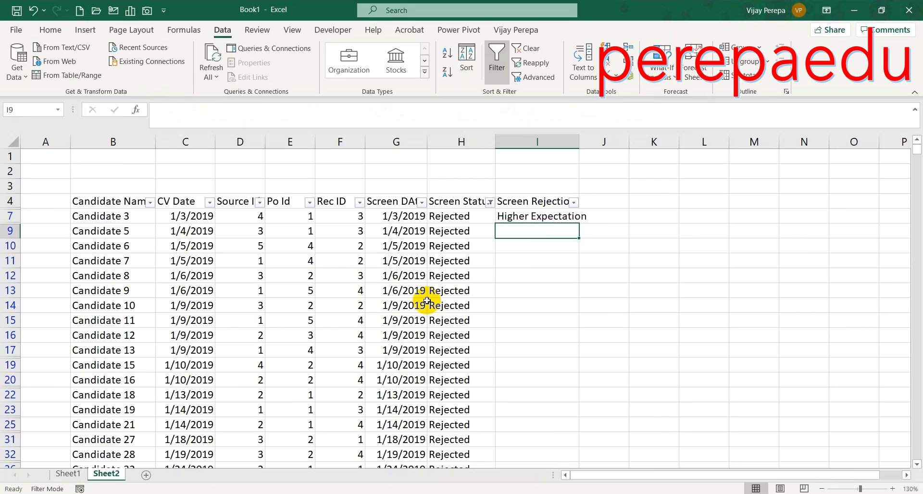
# Copy the I7 formula into all visible rejected rows of Screen Rejection.
pyautogui.click(538, 214)
pyautogui.hotkey('ctrl', 'c')
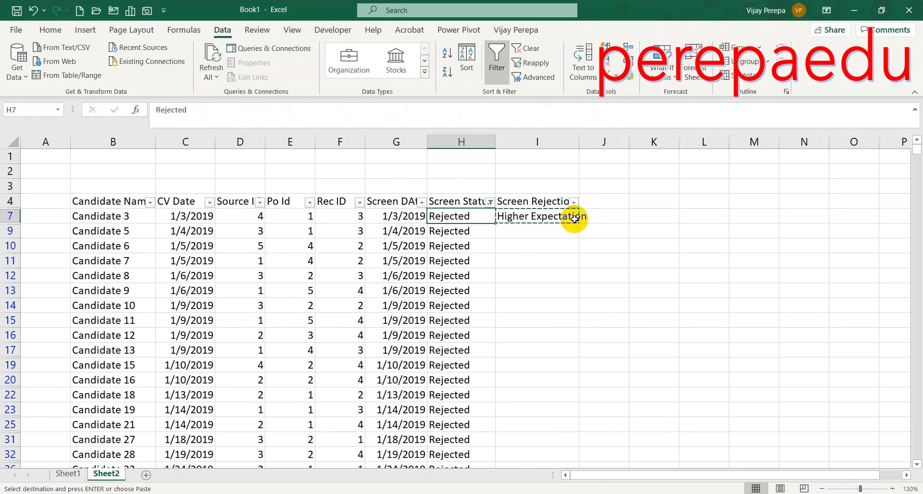
pyautogui.press('Left')
pyautogui.hotkey('ctrl', 'Down')
pyautogui.press('Right')
pyautogui.hotkey('ctrl', 'shift', 'Up')
pyautogui.hotkey('ctrl', 'v')
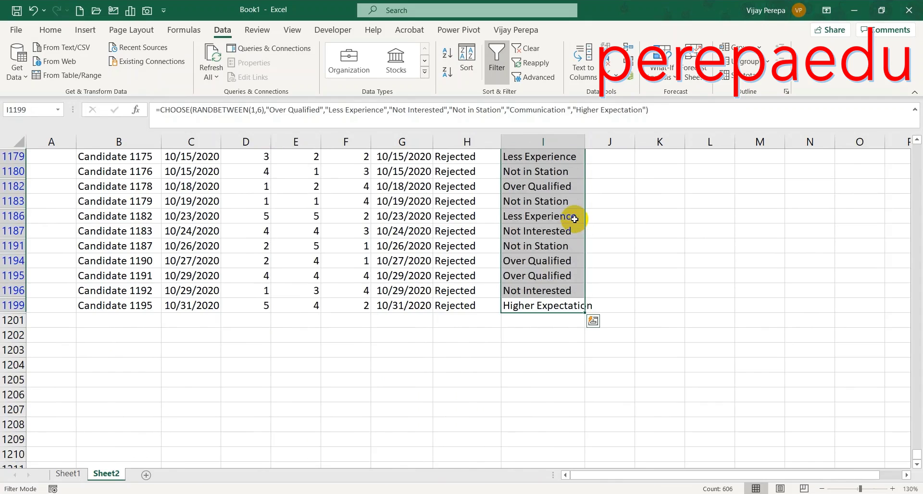
pyautogui.hotkey('ctrl', 'Up')
pyautogui.hotkey('ctrl', 'Up')
# Clear the previous filter and refilter Screen Status to show only Accepted candidates.
pyautogui.hotkey('ctrl', 'shift', 'l')
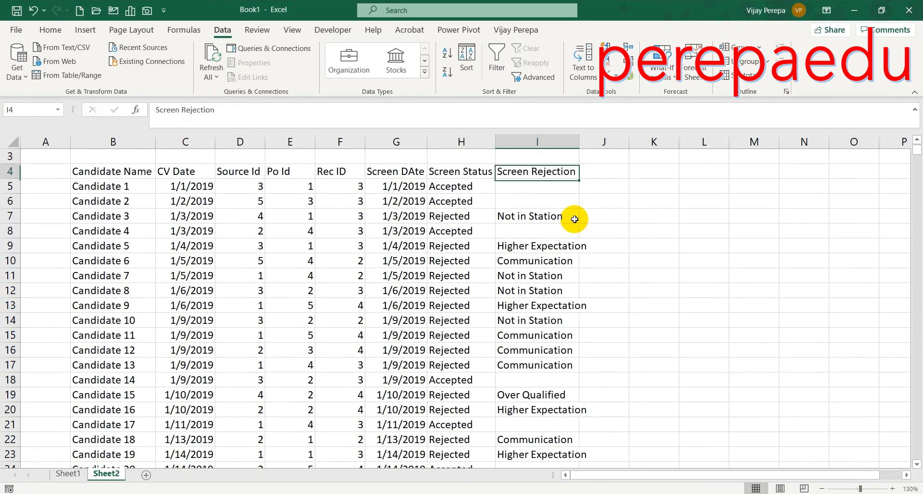
pyautogui.press('Left')
pyautogui.press('Left')
pyautogui.press('Right')
pyautogui.press('Right')
pyautogui.press('Left')
pyautogui.press('Left')
pyautogui.press('alt')
pyautogui.press('a')
pyautogui.press('t')
pyautogui.press('Right')
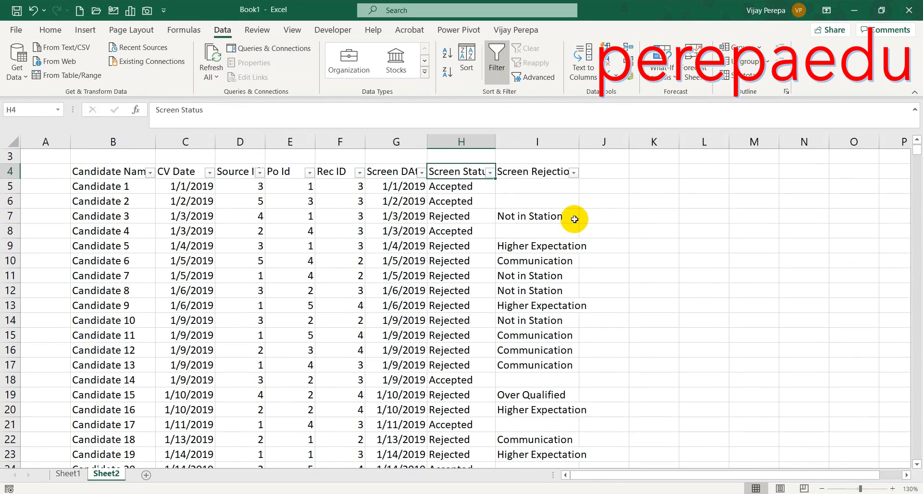
pyautogui.hotkey('alt', 'Down')
pyautogui.press('Down')
pyautogui.press('Down')
pyautogui.press('Down')
pyautogui.press('Down')
pyautogui.press('Down')
pyautogui.press('Down')
pyautogui.press('Down')
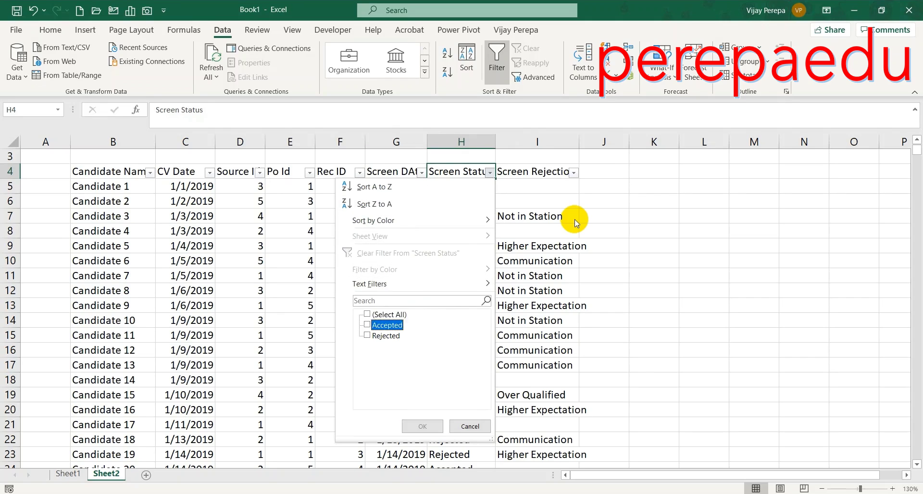
pyautogui.press('space')
pyautogui.press('Return')
# Enter Selected in I5, the first accepted candidate's Screen Rejection cell.
pyautogui.press('Right')
pyautogui.press('Down')
pyautogui.write('s')
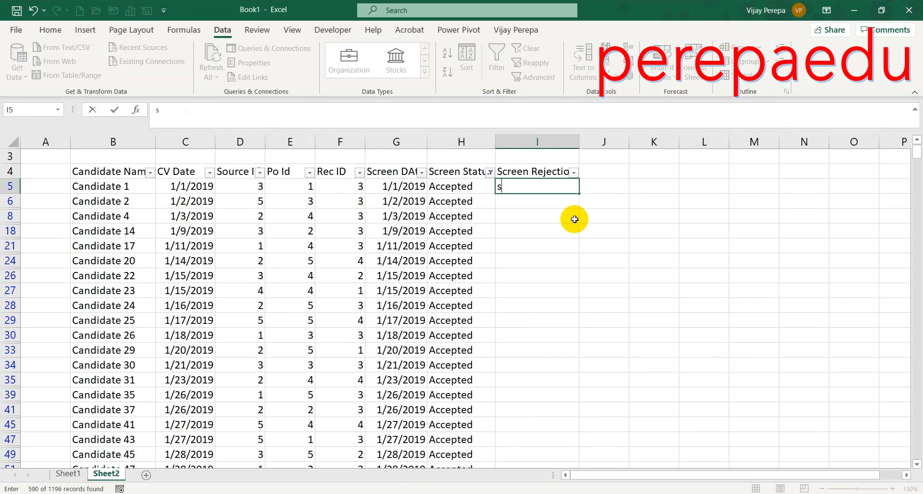
pyautogui.press('BackSpace')
pyautogui.write('Se')
pyautogui.press('BackSpace')
pyautogui.write('elected')
pyautogui.press('Return')
# Copy Selected into all visible accepted rows of the Screen Rejection column.
pyautogui.press('Up')
pyautogui.hotkey('ctrl', 'c')
pyautogui.press('Left')
pyautogui.hotkey('ctrl', 'Down')
pyautogui.press('Right')
pyautogui.hotkey('ctrl', 'shift', 'Down')
pyautogui.hotkey('ctrl', 'v')
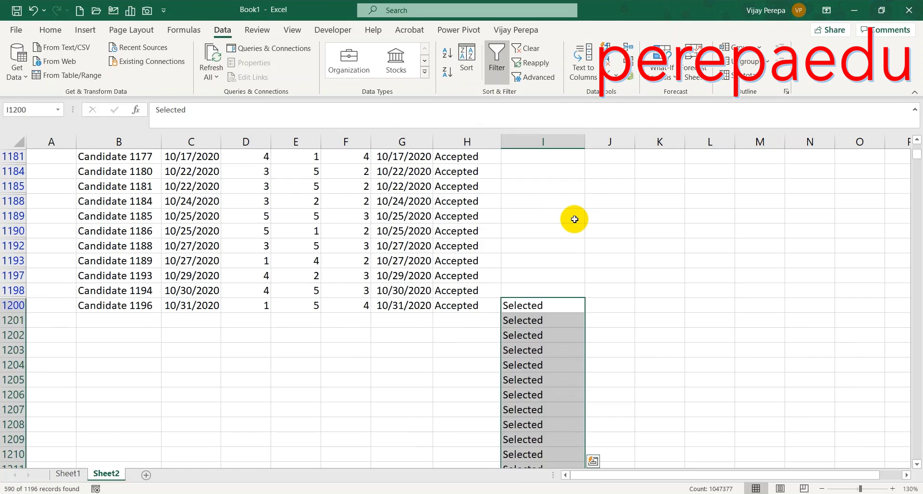
pyautogui.hotkey('ctrl', 'z')
pyautogui.hotkey('ctrl', 'shift', 'Up')
pyautogui.hotkey('ctrl', 'shift', 'Up')
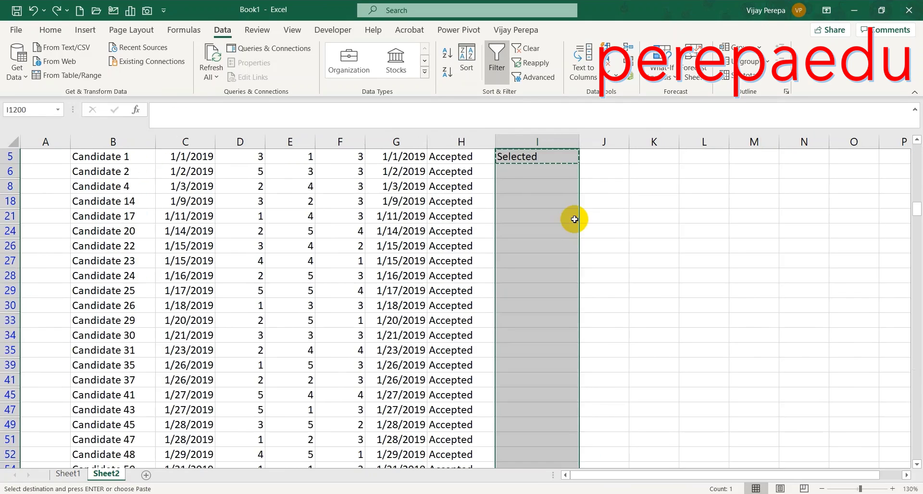
pyautogui.hotkey('ctrl', 'v')
pyautogui.hotkey('ctrl', 'Up')
# Remove the filter and convert the whole Screen Rejection column to fixed values.
pyautogui.hotkey('alt', 'a')
pyautogui.press('t')
pyautogui.press('Down')
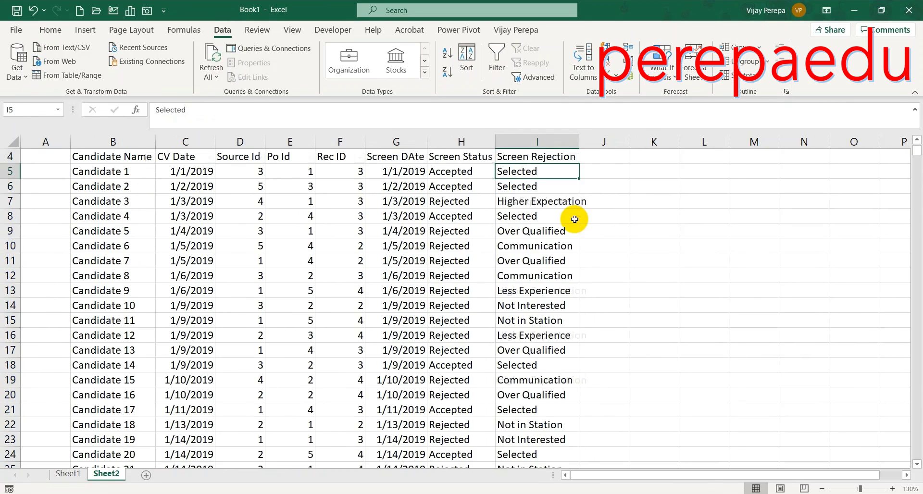
pyautogui.click(552, 141)
pyautogui.hotkey('ctrl', 'c')
pyautogui.hotkey('ctrl', 'alt', 'v')
pyautogui.press('v')
pyautogui.press('Return')
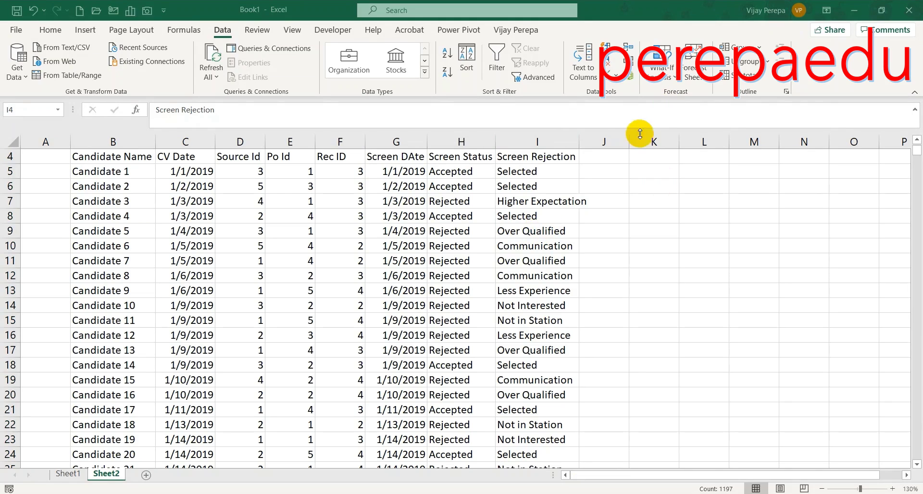
# Enter the headers First Round Date in J4 and First Round Status in K4.
pyautogui.click(623, 157)
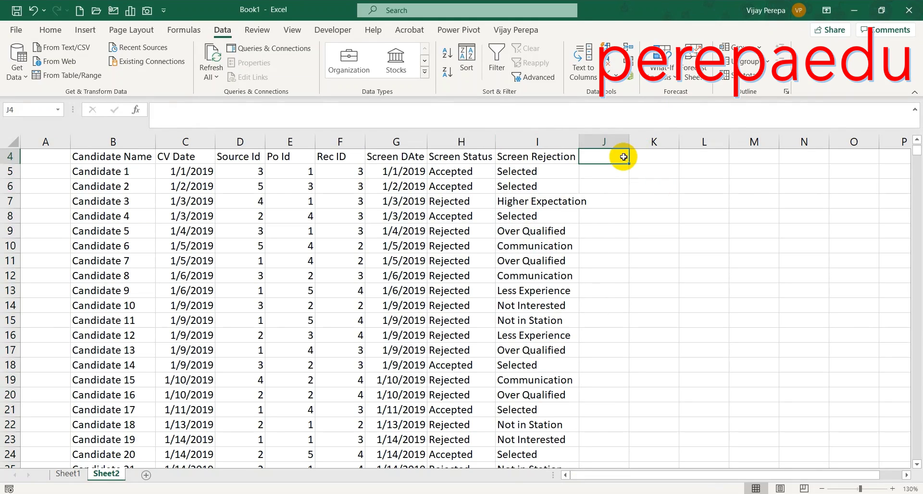
pyautogui.write('First Round Date')
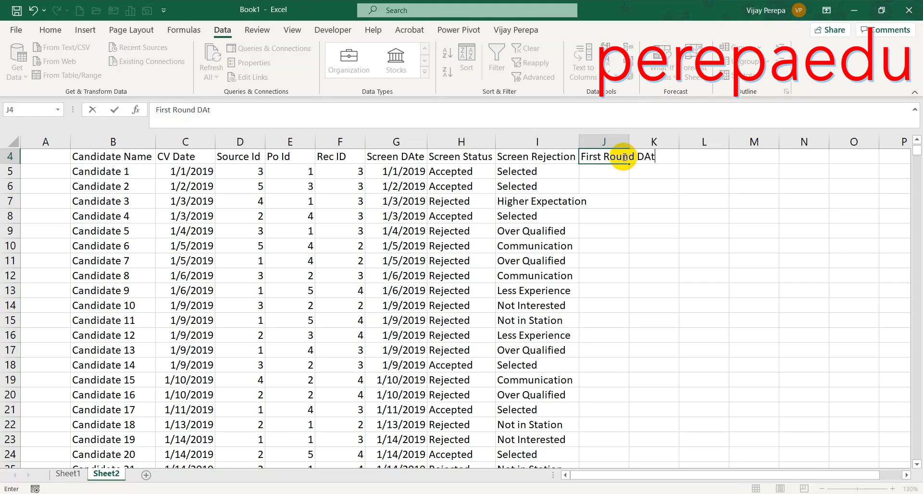
pyautogui.press('Tab')
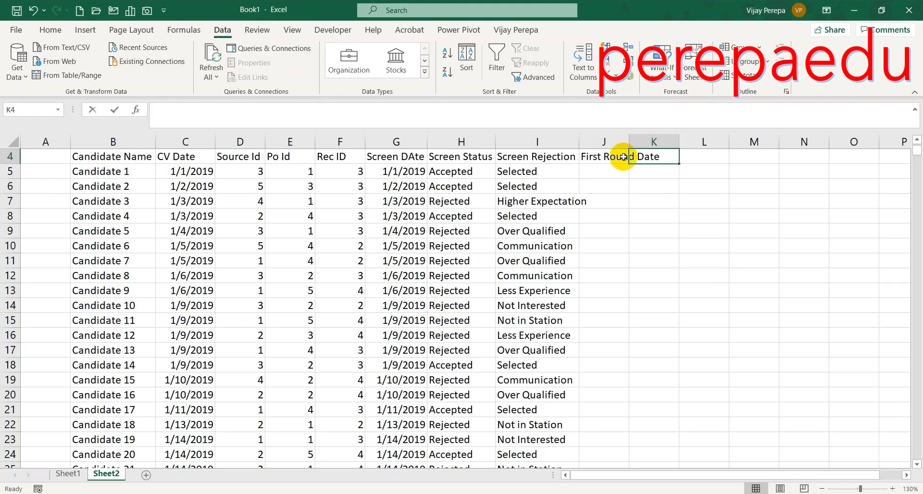
pyautogui.write('First Round sta')
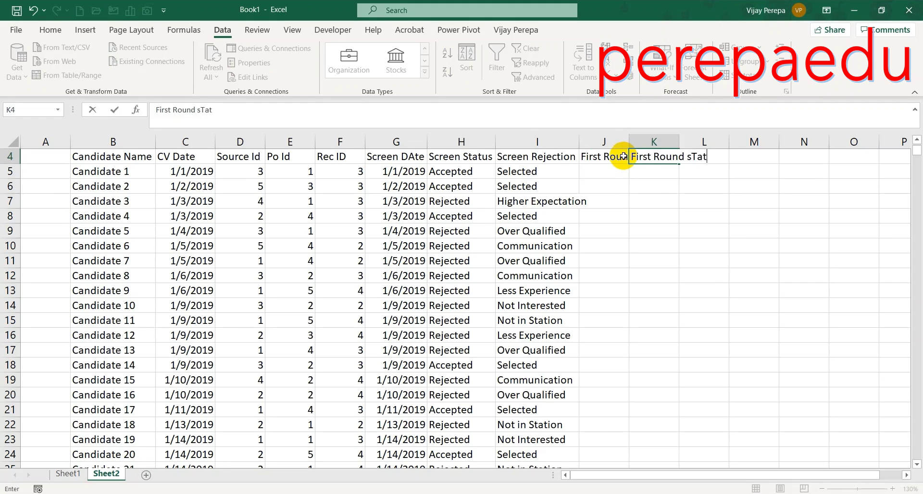
pyautogui.press('BackSpace')
pyautogui.press('BackSpace')
pyautogui.press('BackSpace')
pyautogui.write('Status')
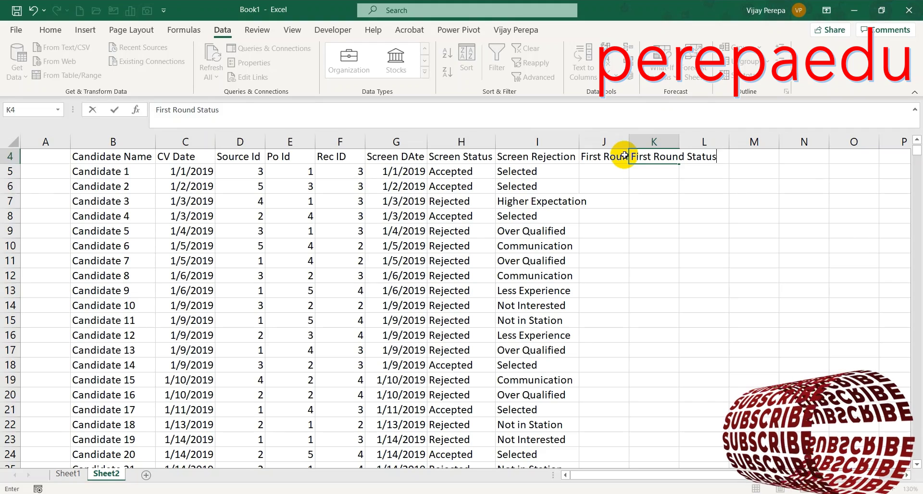
pyautogui.press('Return')
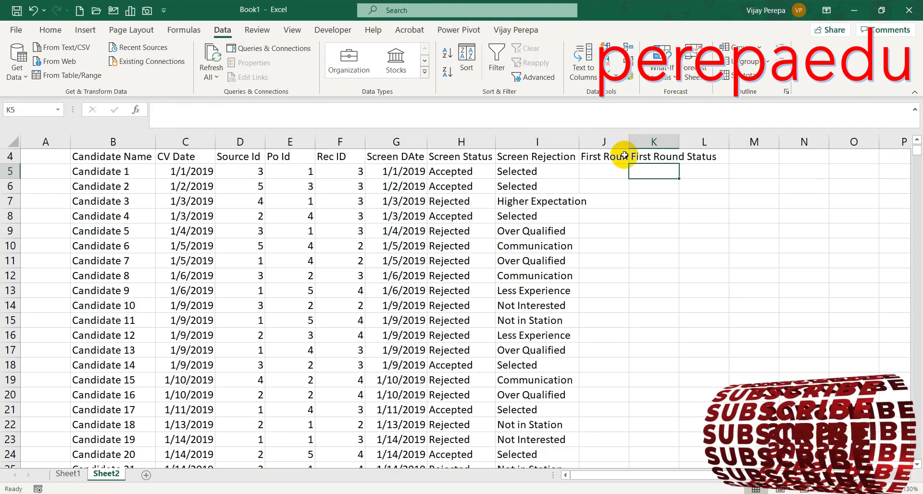
# AutoFit columns J through L to fit the new headers.
pyautogui.moveTo(604, 141); pyautogui.dragTo(679, 142)
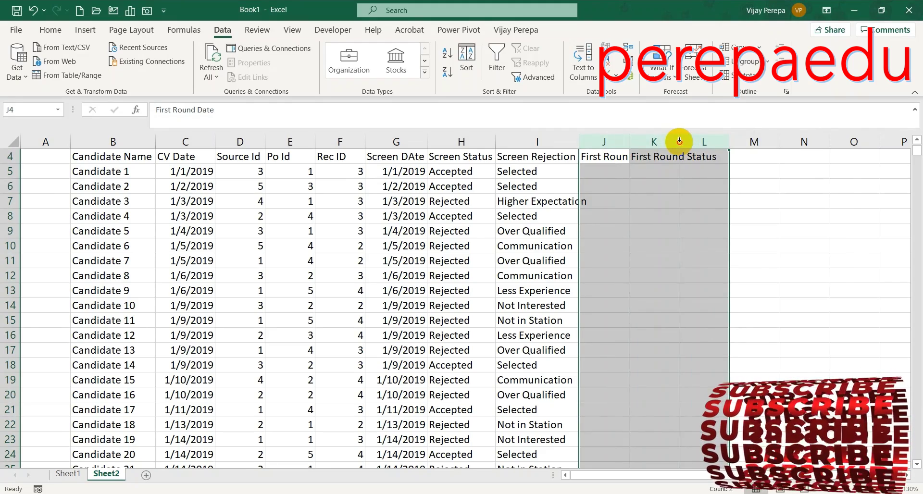
pyautogui.doubleClick(679, 141)
pyautogui.press('Down')
pyautogui.press('Left')
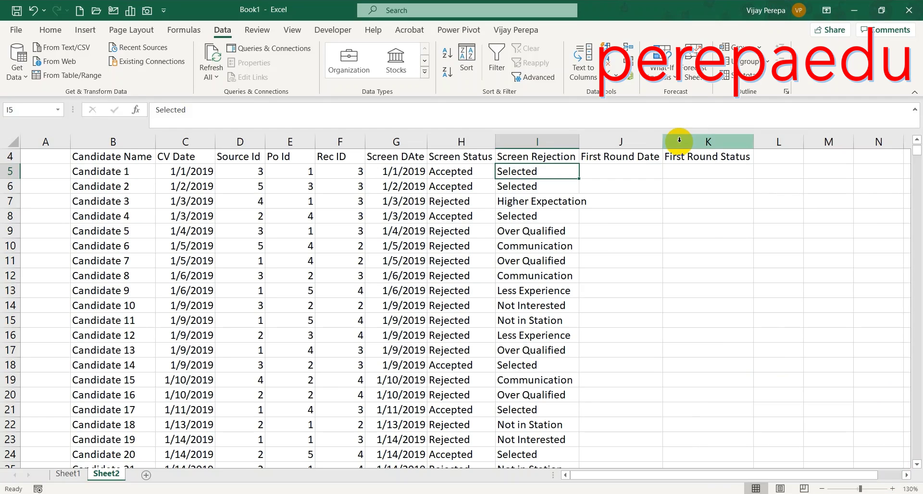
# Filter Screen Status to show only Accepted candidates.
pyautogui.press('Up')
pyautogui.hotkey('ctrl', 'shift', 'l')
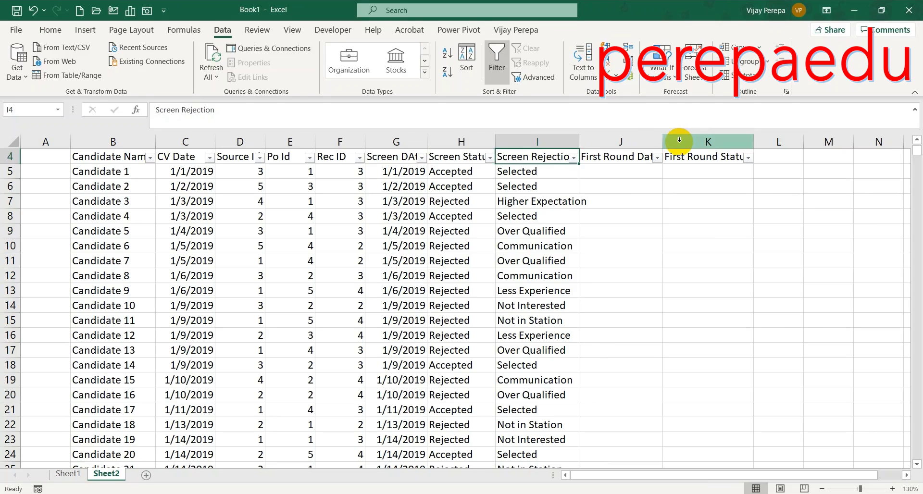
pyautogui.hotkey('alt', 'Down')
pyautogui.press('Down')
pyautogui.press('Down')
pyautogui.press('Down')
pyautogui.press('Escape')
pyautogui.press('Left')
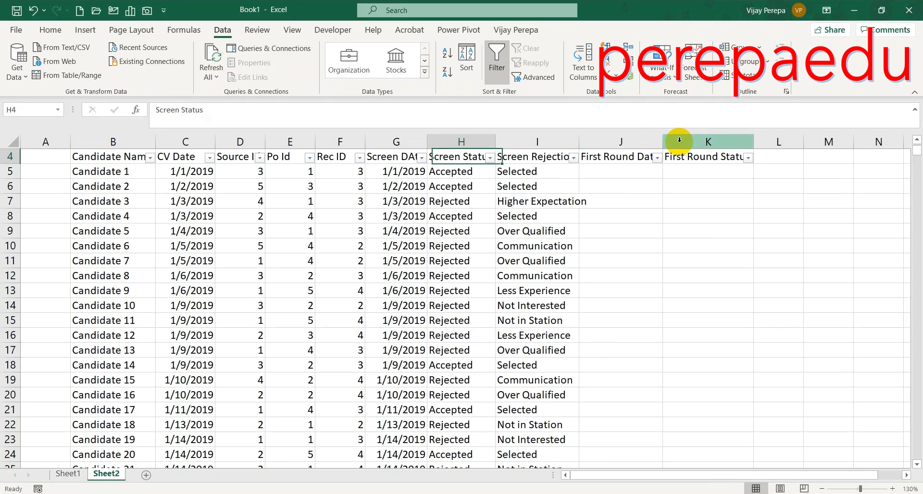
pyautogui.hotkey('alt', 'Down')
pyautogui.press('Down')
pyautogui.press('Down')
pyautogui.press('Down')
pyautogui.press('Down')
pyautogui.press('Down')
pyautogui.press('space')
pyautogui.press('Down')
pyautogui.press('space')
pyautogui.press('Return')
pyautogui.press('Down')
pyautogui.press('Right')
pyautogui.press('Right')
pyautogui.press('Right')
pyautogui.press('Left')
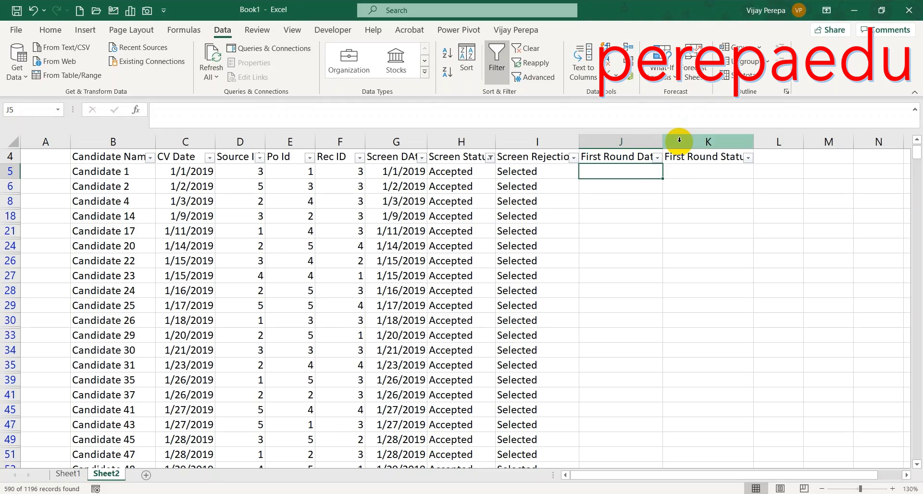
# Enter =C5+RANDBETWEEN(2,20) in J5 for the first round date.
pyautogui.write('=')
pyautogui.write('v')
pyautogui.press('BackSpace')
pyautogui.click(190, 172)
pyautogui.write('+rand')
pyautogui.press('Down')
pyautogui.press('Down')
pyautogui.press('Tab')
pyautogui.write('1,')
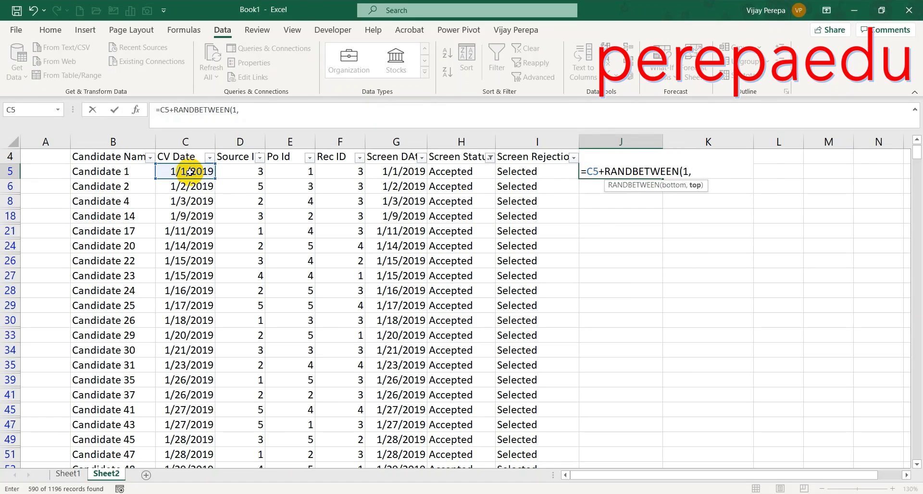
pyautogui.write('2')
pyautogui.press('BackSpace')
pyautogui.press('BackSpace')
pyautogui.press('BackSpace')
pyautogui.write('2,201')
pyautogui.press('Return')
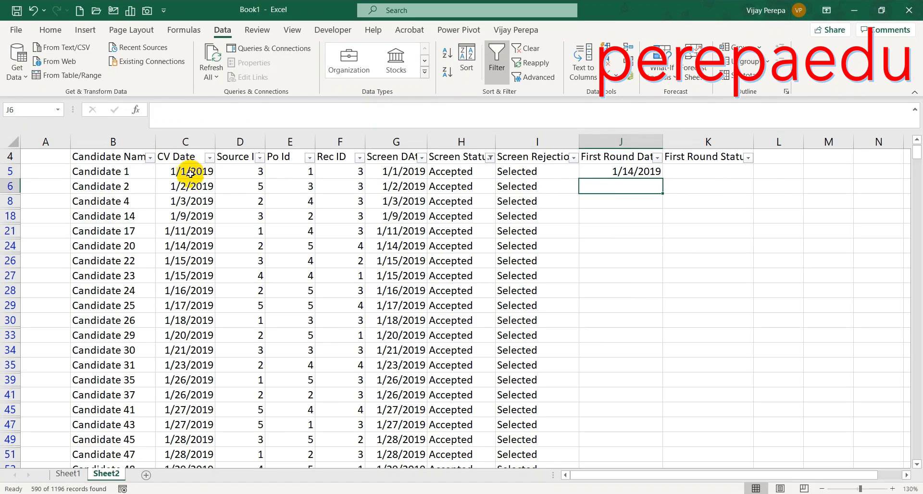
# Copy the J5 formula down the visible accepted rows to row 1200.
pyautogui.click(622, 171)
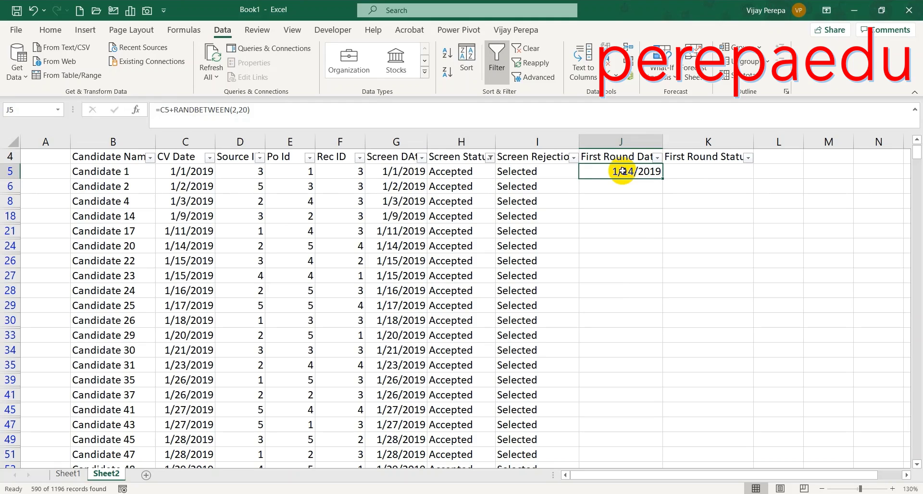
pyautogui.hotkey('ctrl', 'c')
pyautogui.hotkey('ctrl', 'shift', 'Down')
pyautogui.hotkey('ctrl', 'BackSpace')
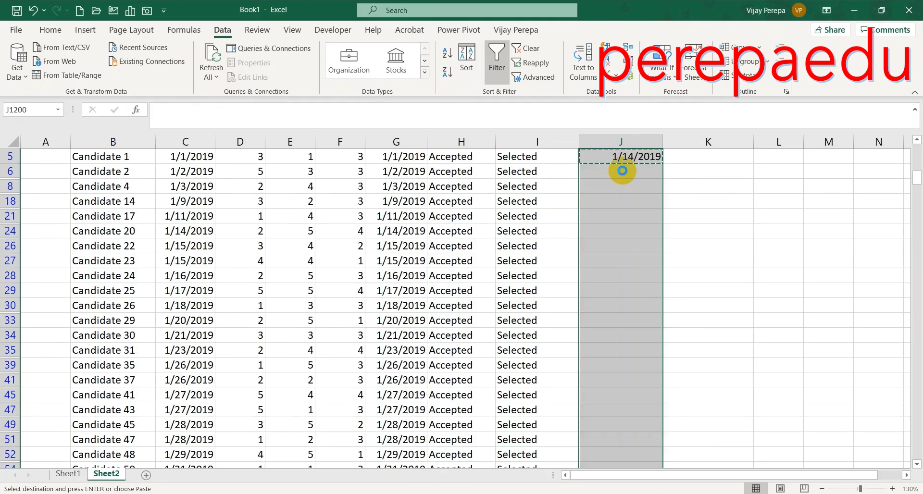
pyautogui.hotkey('ctrl', 'v')
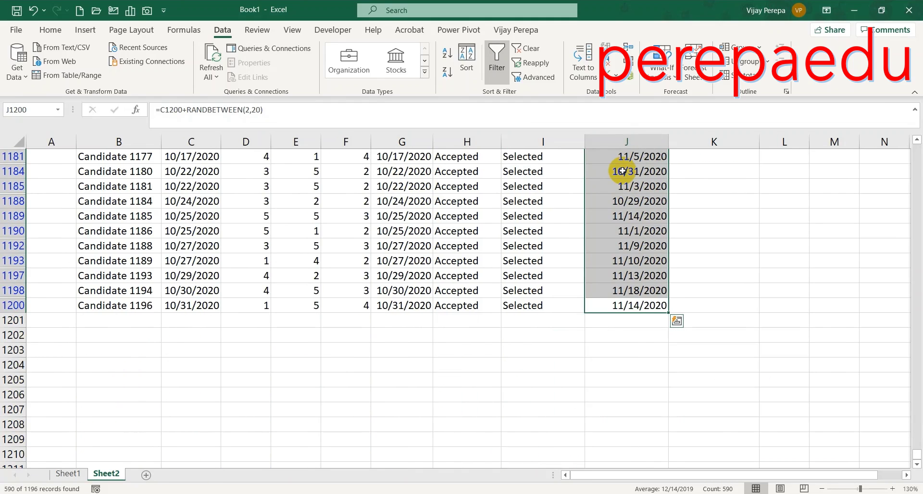
pyautogui.hotkey('ctrl', 'Up')
# Clear the filter so all candidates show again.
pyautogui.hotkey('alt', 'a')
pyautogui.press('t')
pyautogui.click(622, 171)
# Convert the First Round Date column to static values with Paste Special Values.
pyautogui.click(655, 140)
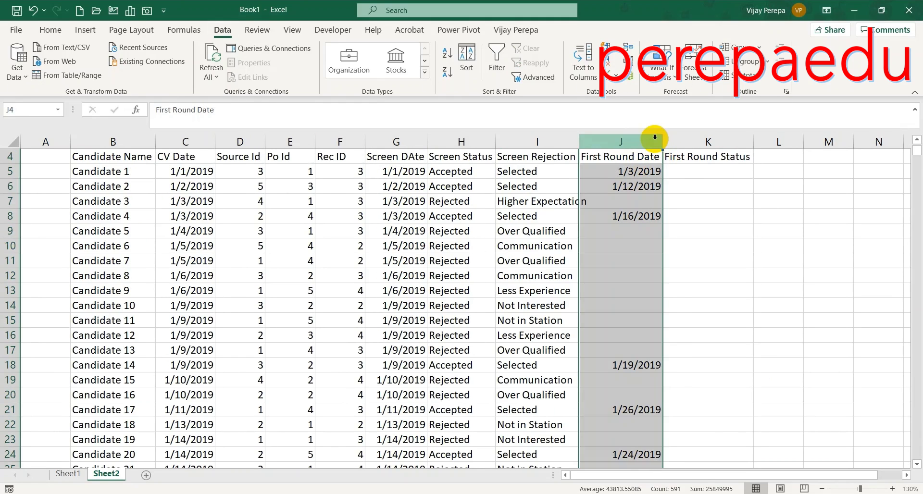
pyautogui.hotkey('ctrl', 'c')
pyautogui.hotkey('alt', 'e')
pyautogui.press('s')
pyautogui.press('v')
pyautogui.press('Return')
pyautogui.press('Escape')
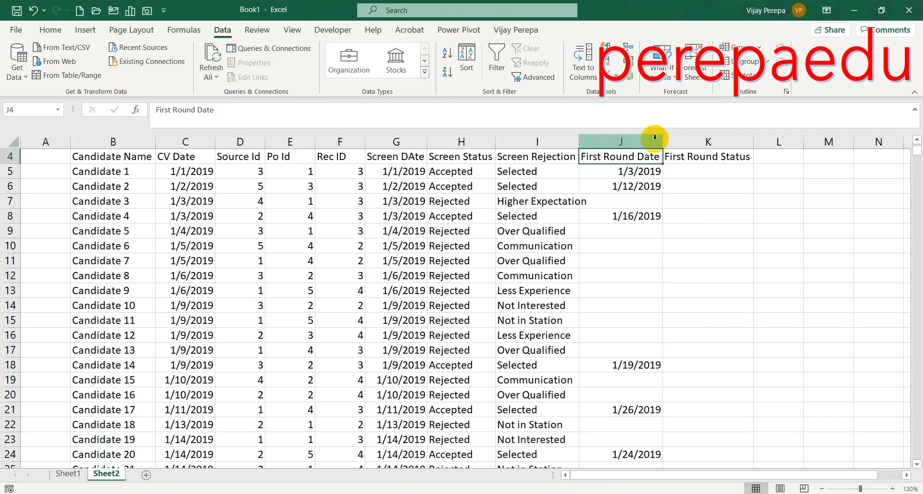
# Filter the First Round Date column to exclude blank dates.
pyautogui.press('alt')
pyautogui.press('t')
pyautogui.hotkey('alt', 'Down')
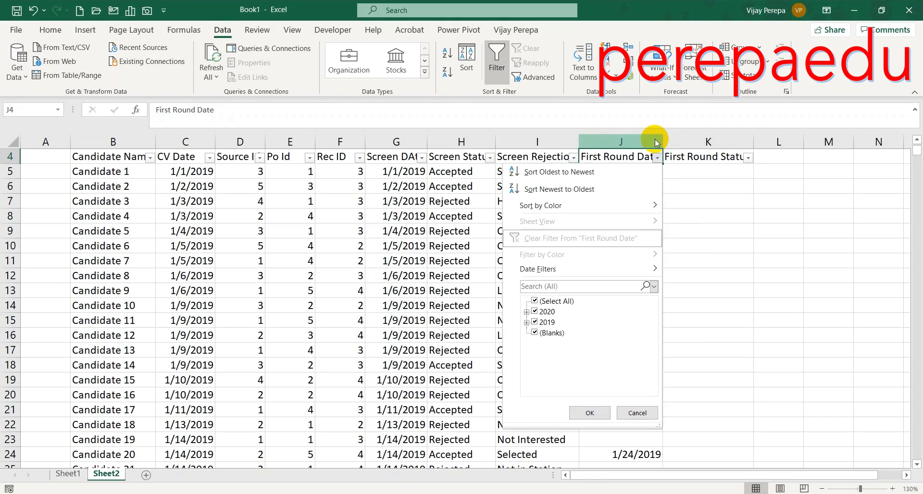
pyautogui.press('Escape')
pyautogui.hotkey('alt', 'Down')
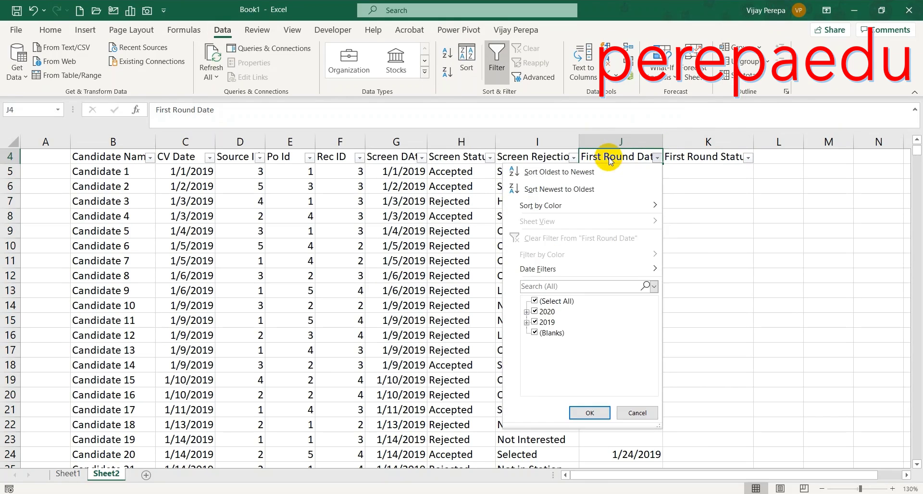
pyautogui.click(547, 333)
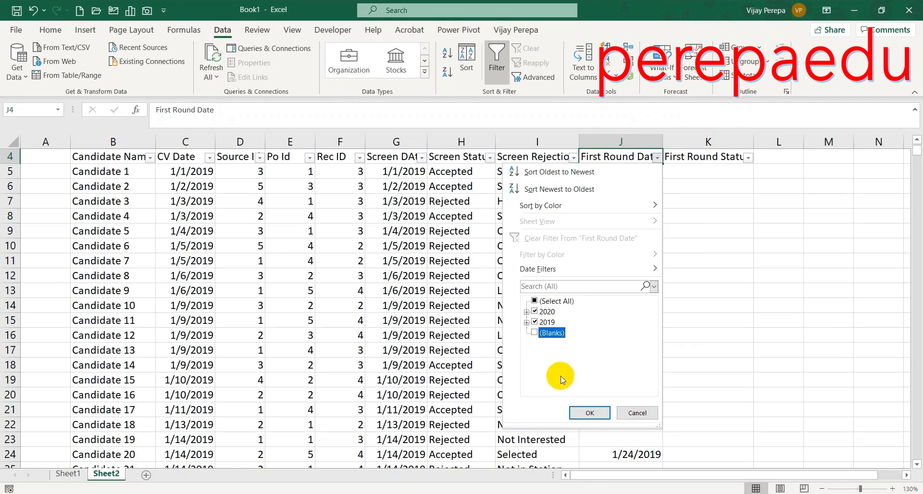
pyautogui.click(591, 413)
# Enter =CHOOSE(RANDBETWEEN(1,2),"Accepted","Rejected") in K5.
pyautogui.click(711, 177)
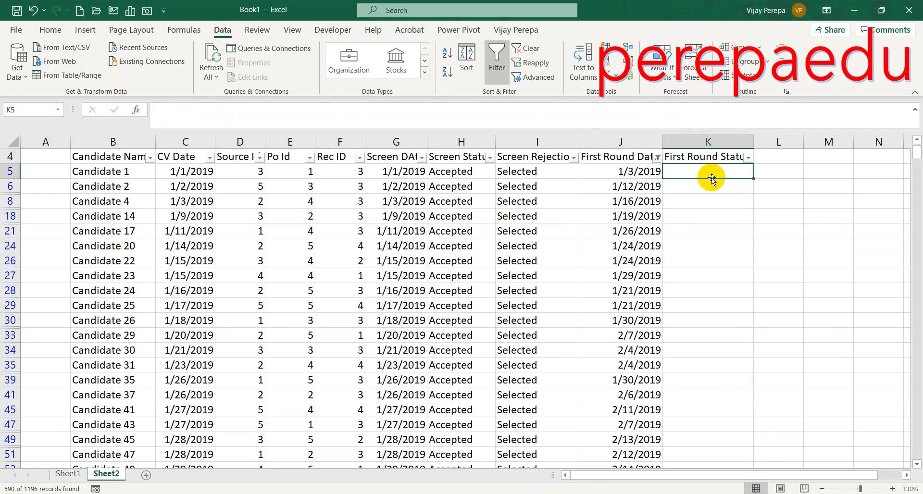
pyautogui.write('=ran')
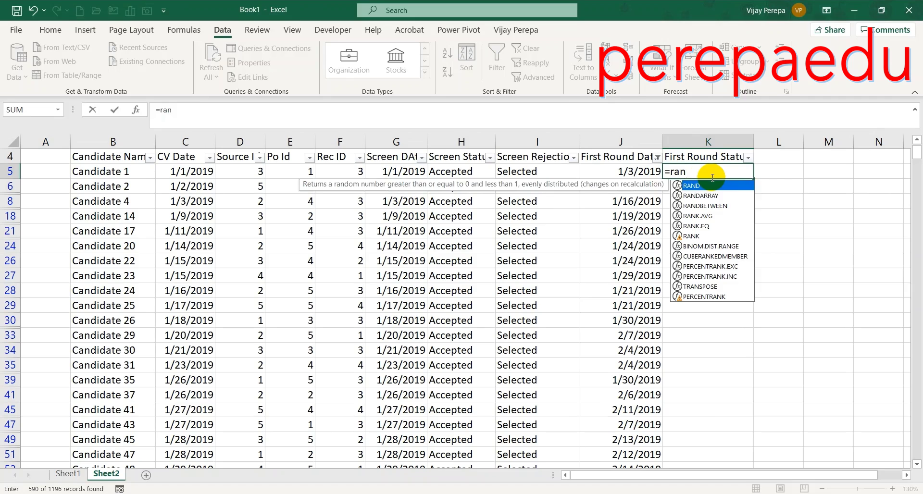
pyautogui.press('Down')
pyautogui.press('Escape')
pyautogui.press('BackSpace')
pyautogui.press('BackSpace')
pyautogui.press('BackSpace')
pyautogui.write('ho')
pyautogui.press('BackSpace')
pyautogui.press('BackSpace')
pyautogui.write('ch')
pyautogui.press('Tab')
pyautogui.press('BackSpace')
pyautogui.press('BackSpace')
pyautogui.press('BackSpace')
pyautogui.write('oo')
pyautogui.press('Tab')
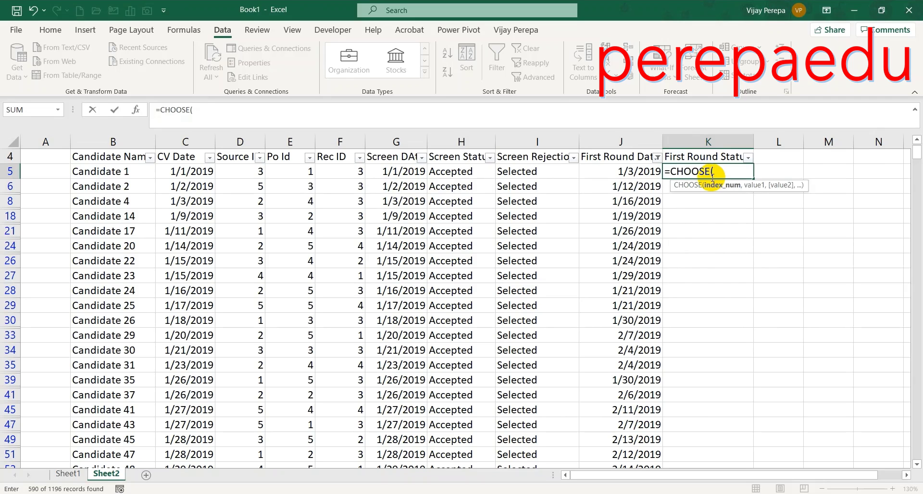
pyautogui.write('randb')
pyautogui.press('Tab')
pyautogui.write('1')
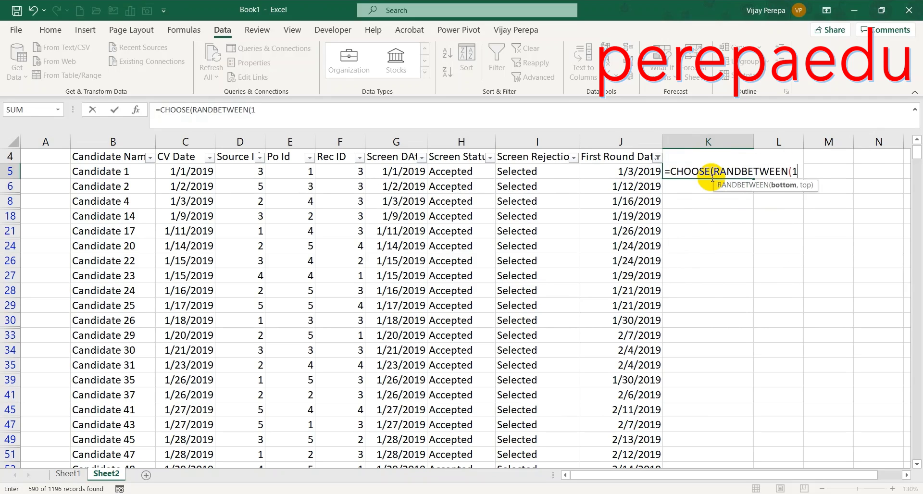
pyautogui.write(',2),')
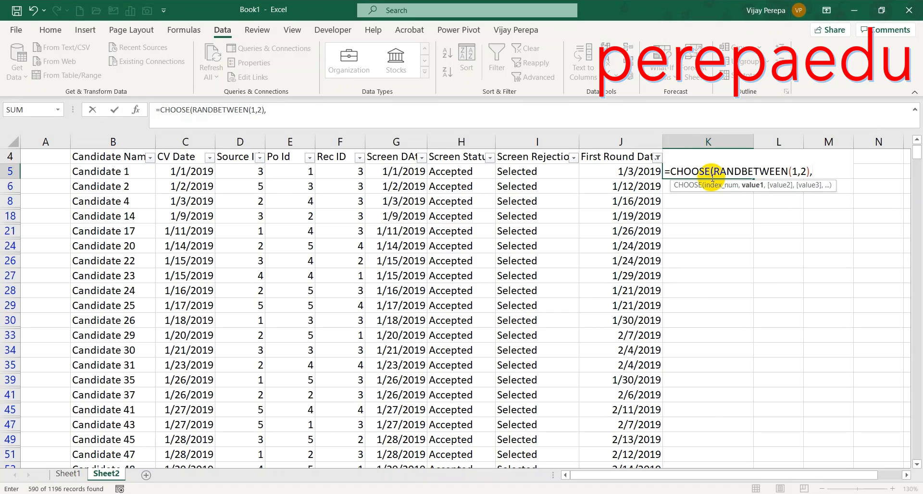
pyautogui.write('"Accepted')
pyautogui.write('","Rejec')
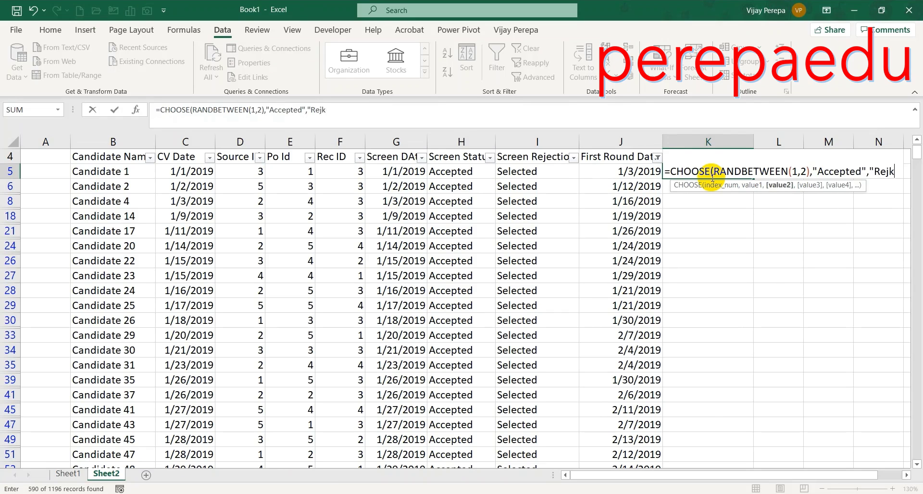
pyautogui.press('BackSpace')
pyautogui.write('cted')
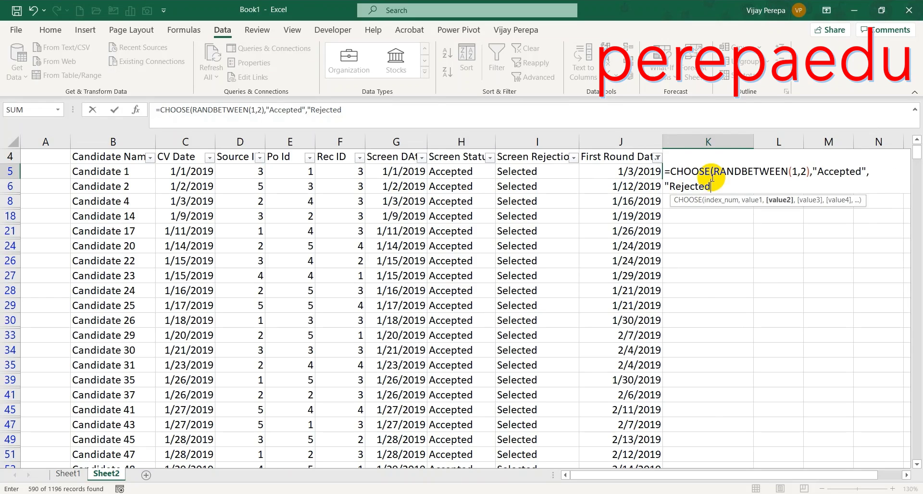
pyautogui.write('"')
pyautogui.press('Return')
# Copy the K5 status formula down all visible First Round Status rows.
pyautogui.click(711, 177)
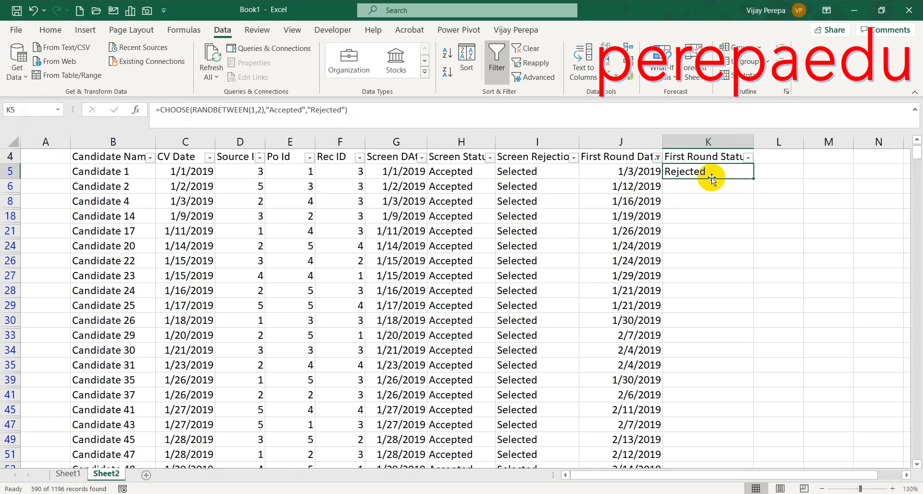
pyautogui.hotkey('ctrl', 'c')
pyautogui.press('Left')
pyautogui.press('Down')
pyautogui.press('Right')
pyautogui.scroll(-1, 711, 178)
pyautogui.press('Left')
pyautogui.hotkey('ctrl', 'Down')
pyautogui.press('Right')
pyautogui.hotkey('ctrl', 'shift', 'Up')
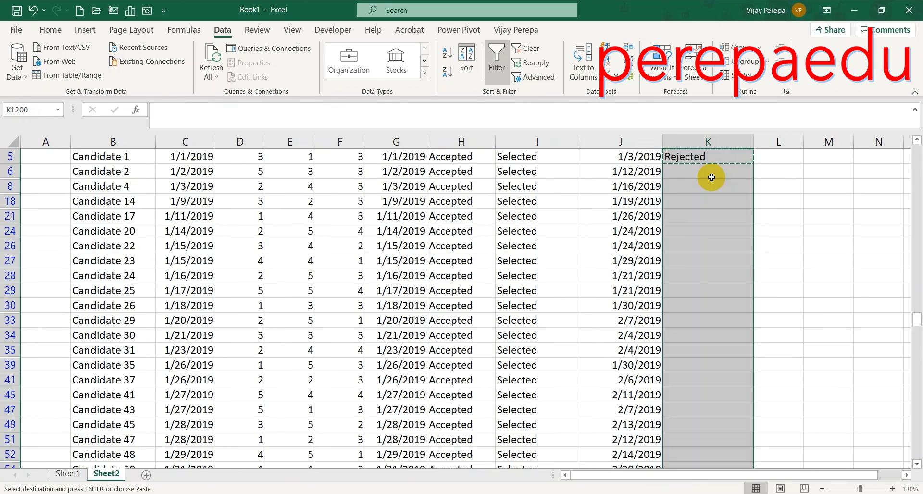
pyautogui.press('Return')
# Turn off the filter so all candidates show again.
pyautogui.press('alt')
pyautogui.hotkey('ctrl', 'Up')
pyautogui.hotkey('alt', 'a')
pyautogui.press('t')
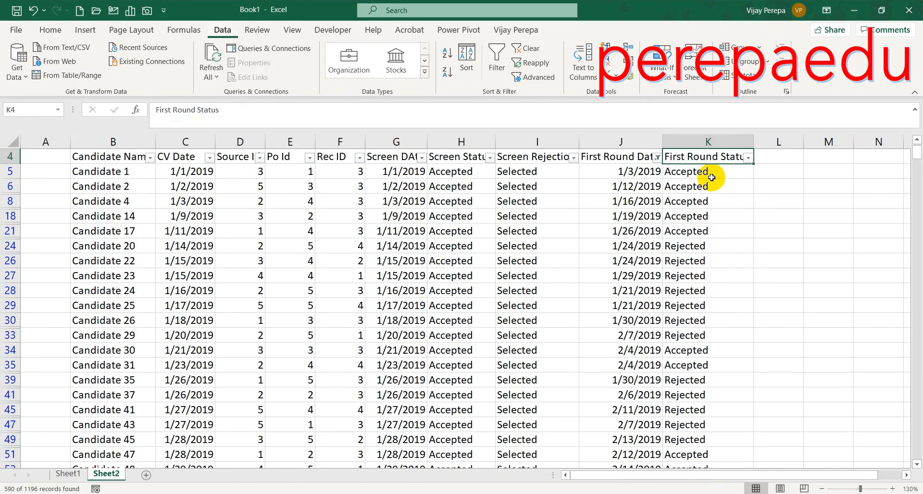
pyautogui.click(712, 177)
# Convert the First Round Status column to static values with Paste Special Values.
pyautogui.click(711, 141)
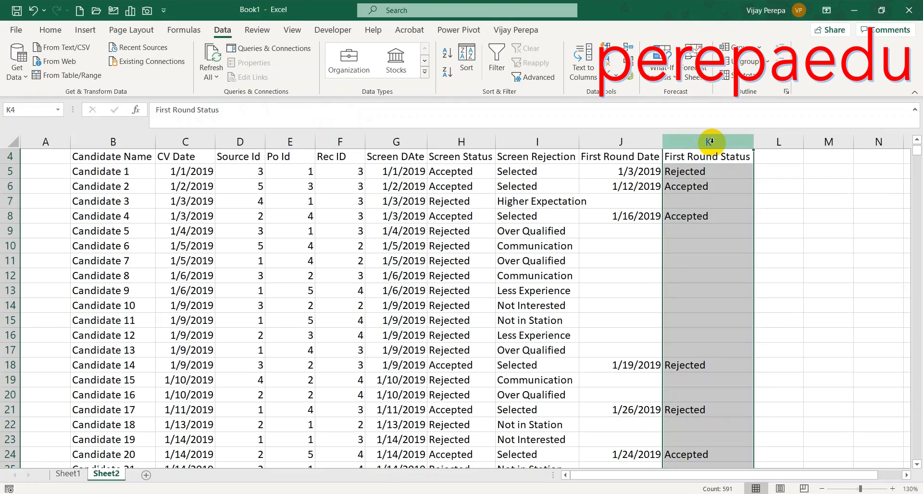
pyautogui.hotkey('ctrl', 'c')
pyautogui.hotkey('alt', 'e')
pyautogui.press('s')
pyautogui.press('v')
pyautogui.press('Return')
pyautogui.press('Escape')
pyautogui.press('Left')
pyautogui.press('Down')
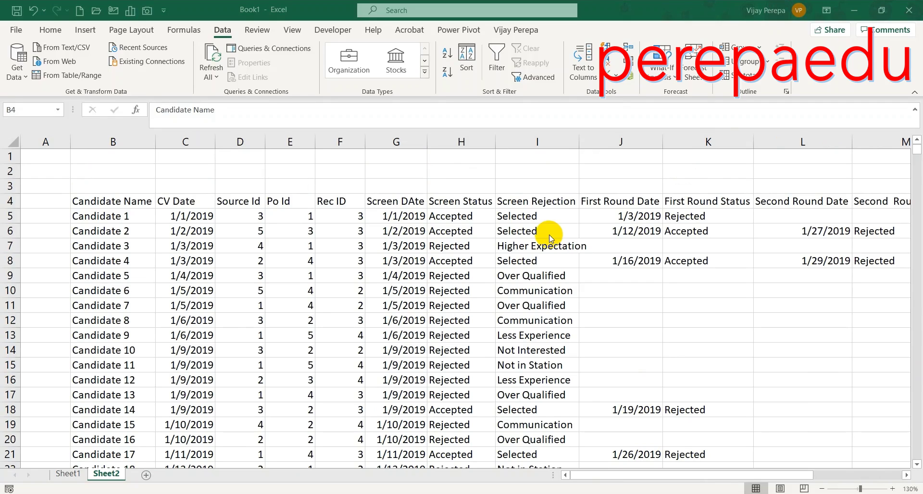
# Turn on header filters and keep only Hired in the 3rd Round status column.
pyautogui.click(151, 200)
pyautogui.hotkey('ctrl', 'shift', 'l')
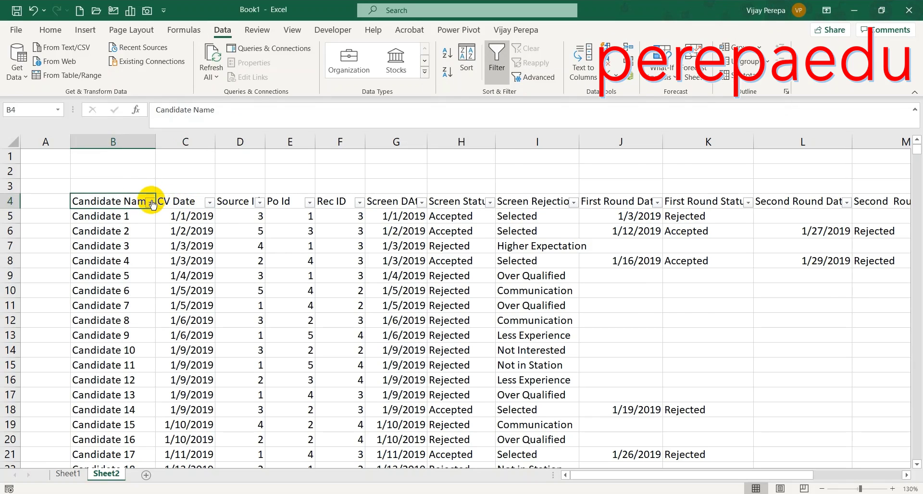
pyautogui.press('Down')
pyautogui.hotkey('ctrl', 'shift', 'Down')
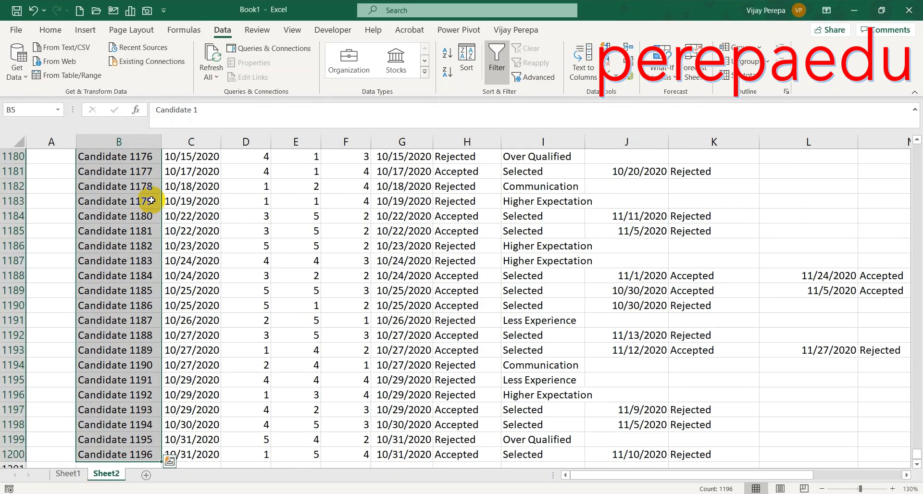
pyautogui.press('Up')
pyautogui.press('Right')
pyautogui.press('Right')
pyautogui.press('Right')
pyautogui.press('Right')
pyautogui.press('Right')
pyautogui.press('Right')
pyautogui.press('Right')
pyautogui.press('Right')
pyautogui.press('Right')
pyautogui.press('Right')
pyautogui.press('Right')
pyautogui.press('Right')
pyautogui.press('Right')
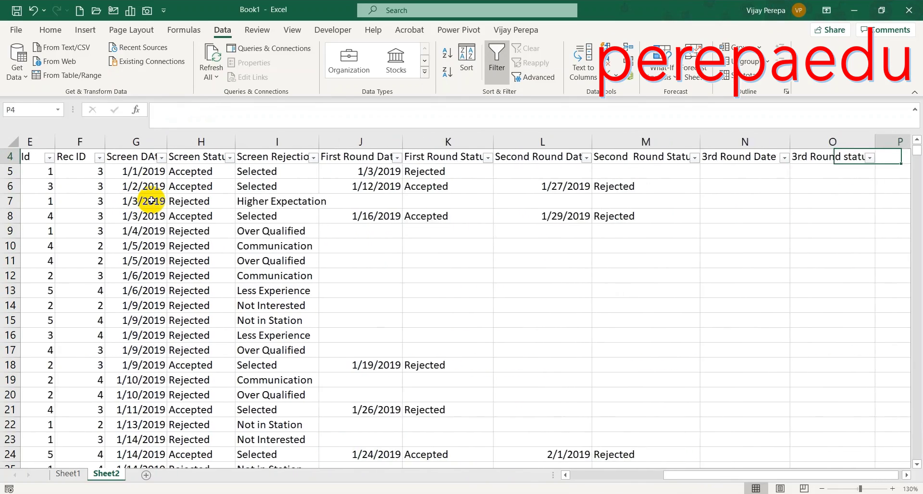
pyautogui.hotkey('alt', 'Down')
pyautogui.press('Down')
pyautogui.press('Down')
pyautogui.press('Down')
pyautogui.press('Down')
pyautogui.press('Down')
pyautogui.press('Down')
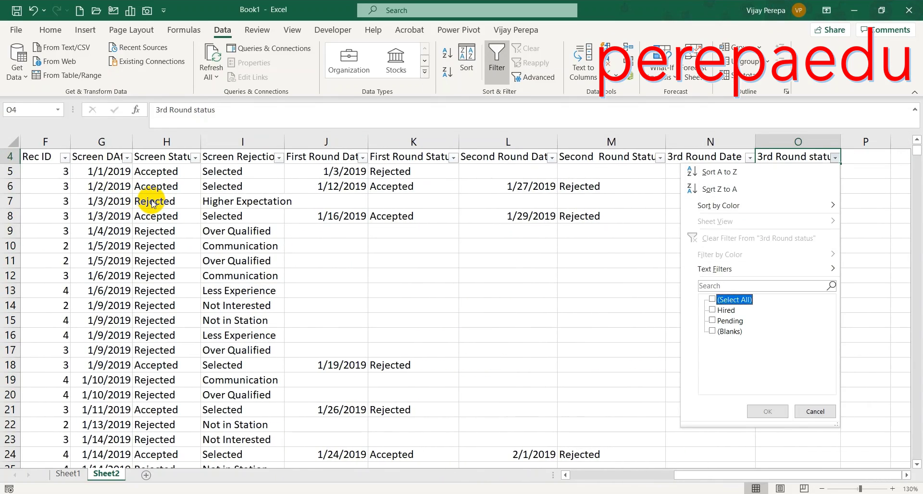
pyautogui.press('space')
pyautogui.press('Down')
pyautogui.press('space')
pyautogui.press('Return')
# Select the 41 visible Hired statuses, then return to the header row.
pyautogui.press('Down')
pyautogui.hotkey('ctrl', 'shift', 'Down')
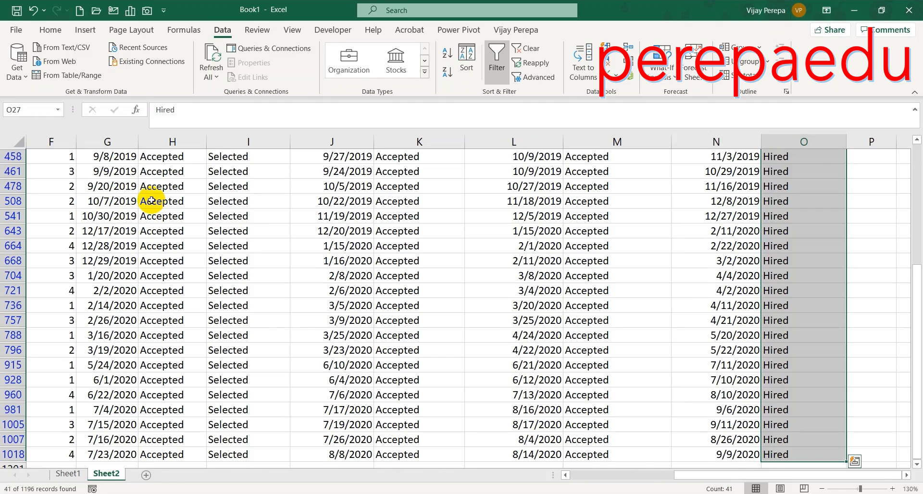
pyautogui.hotkey('ctrl', 'Up')
pyautogui.hotkey('ctrl', 'Left')
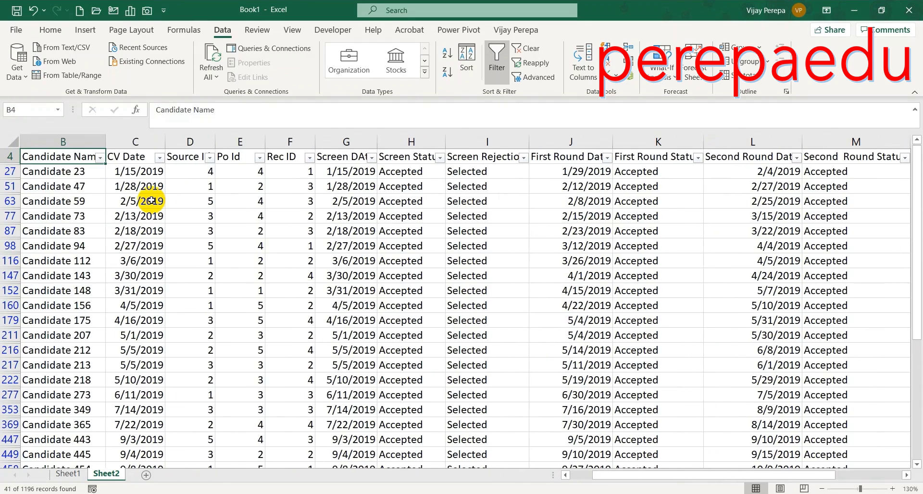
pyautogui.press('Right')
pyautogui.press('Right')
pyautogui.press('Right')
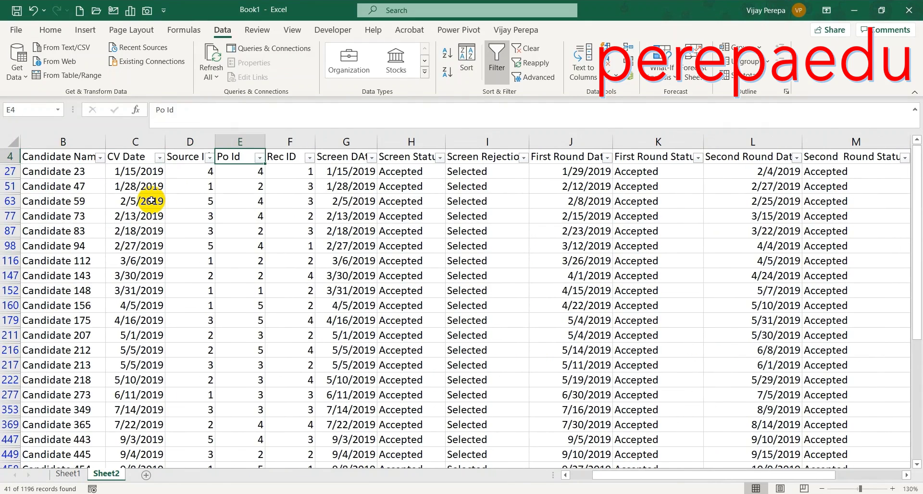
# Filter Po Id to keep only 1 and check that candidate's third round status.
pyautogui.hotkey('alt', 'Down')
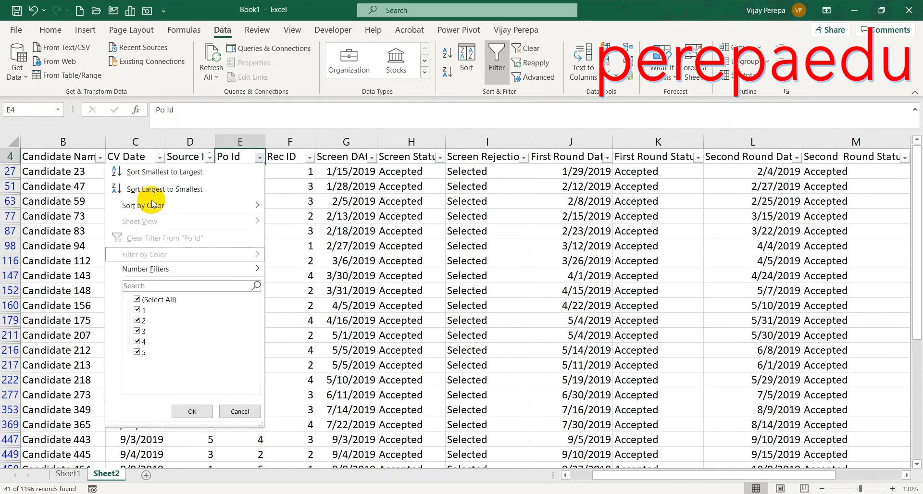
pyautogui.press('space')
pyautogui.press('Down')
pyautogui.press('space')
pyautogui.press('Return')
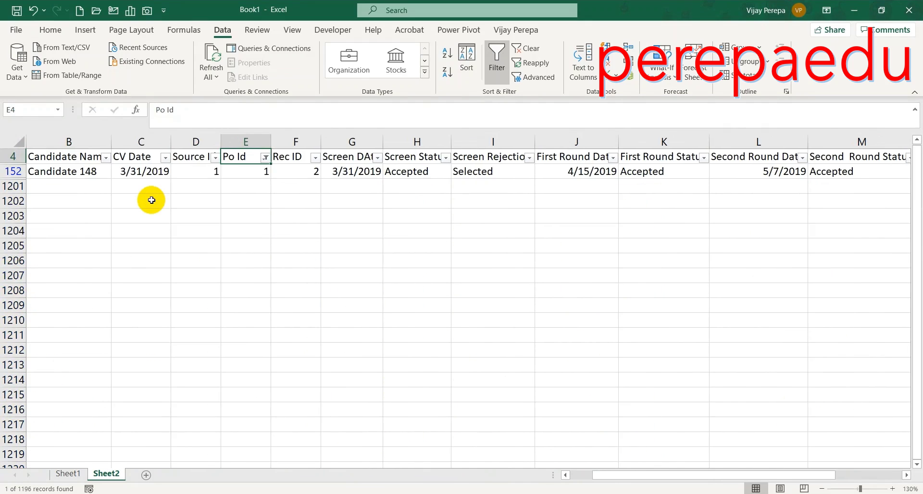
pyautogui.hotkey('ctrl', 'Right')
pyautogui.press('Down')
pyautogui.press('Up')
pyautogui.hotkey('ctrl', 'Left')
pyautogui.press('Right')
pyautogui.press('Right')
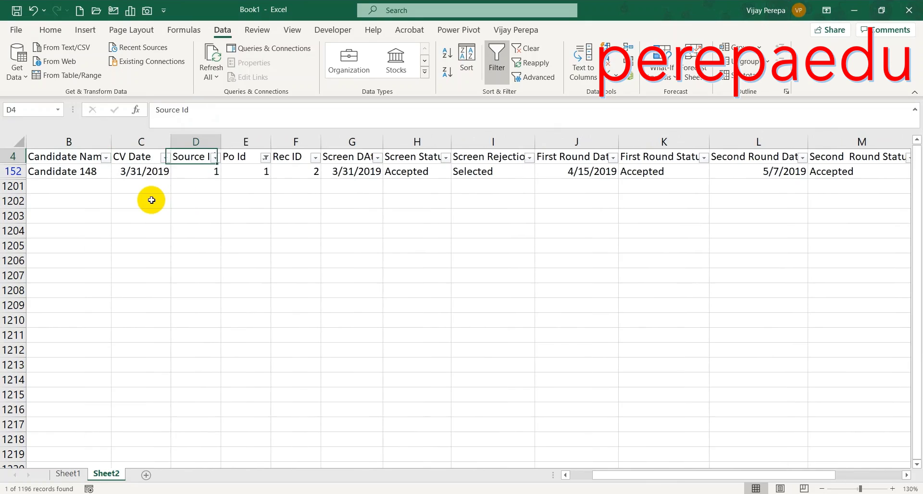
pyautogui.press('Right')
# Reselect all Po Id values to clear the Po Id filter.
pyautogui.hotkey('alt', 'Down')
pyautogui.press('Down')
pyautogui.press('Down')
pyautogui.press('Down')
pyautogui.press('Down')
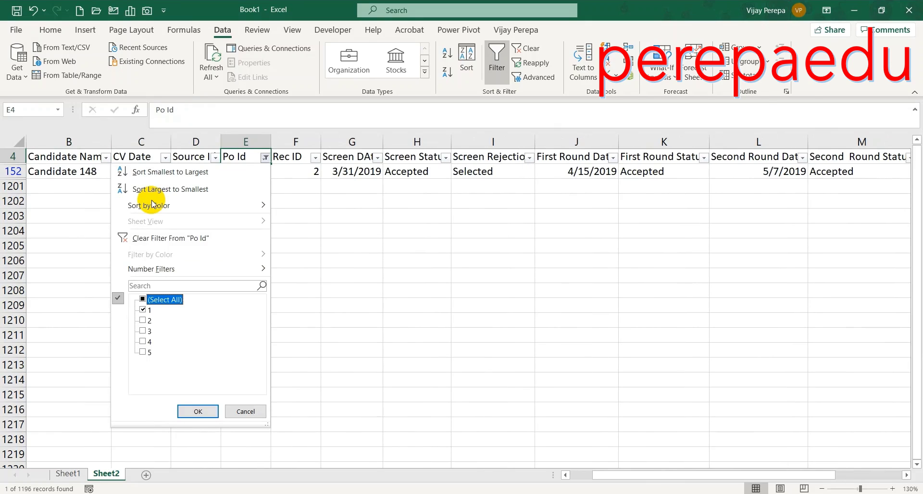
pyautogui.press('Down')
pyautogui.press('Up')
pyautogui.press('space')
pyautogui.press('Return')
# Switch the 3rd Round status filter from Hired to Pending only.
pyautogui.hotkey('ctrl', 'Right')
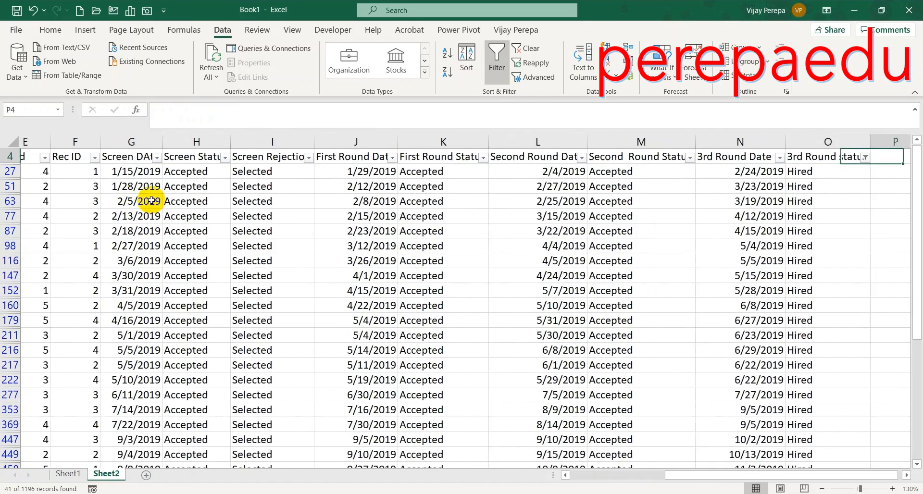
pyautogui.hotkey('alt', 'Down')
pyautogui.press('Down')
pyautogui.press('Down')
pyautogui.press('Down')
pyautogui.press('Down')
pyautogui.press('Down')
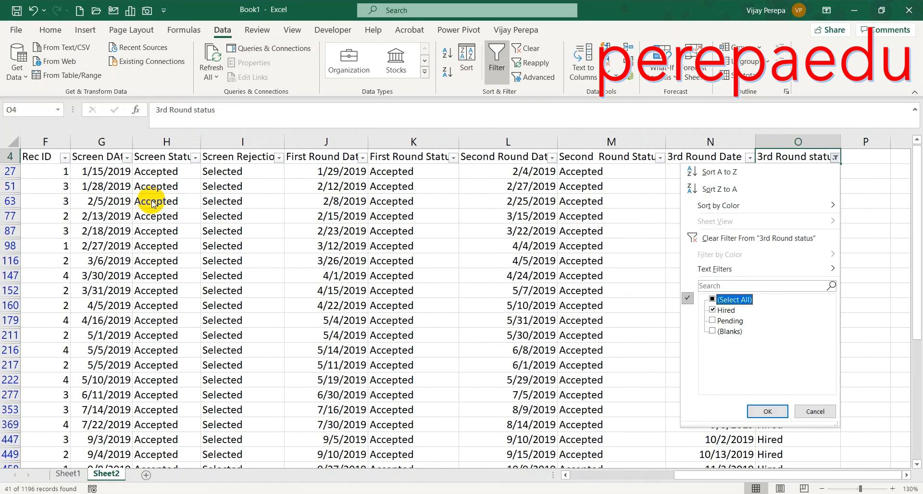
pyautogui.press('Down')
pyautogui.press('space')
pyautogui.press('Return')
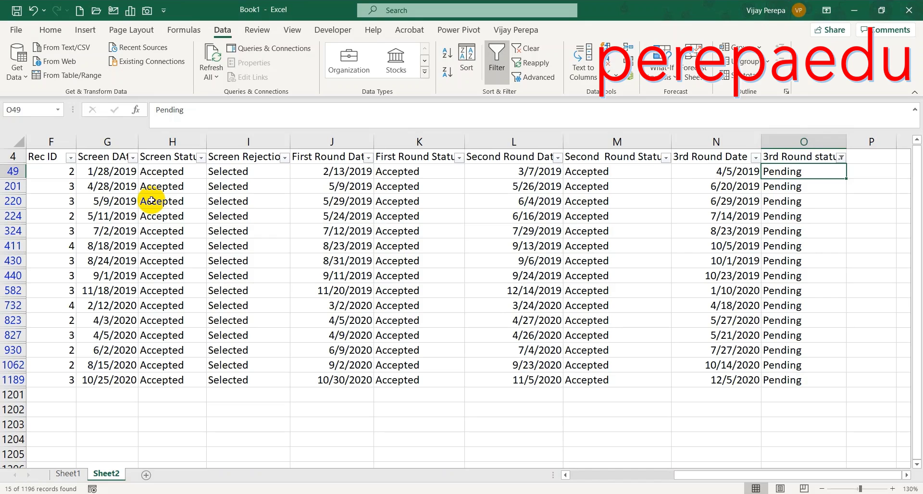
# Browse the Source Id and Po Id filter values and review the 15 pending candidates.
pyautogui.hotkey('ctrl', 'Up')
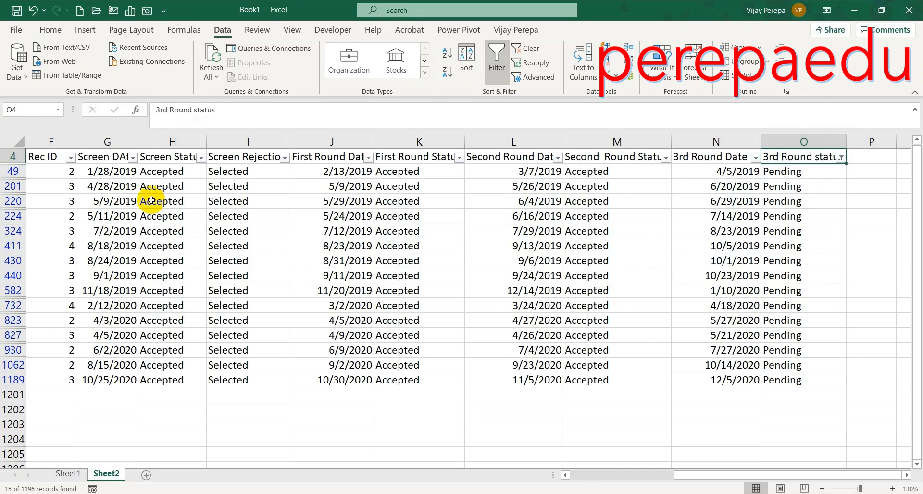
pyautogui.press('Left')
pyautogui.press('Left')
pyautogui.press('Left')
pyautogui.press('Left')
pyautogui.press('Left')
pyautogui.press('Left')
pyautogui.press('Left')
pyautogui.press('Left')
pyautogui.press('Left')
pyautogui.press('Left')
pyautogui.press('Left')
pyautogui.hotkey('alt', 'Down')
pyautogui.press('Escape')
pyautogui.press('Right')
pyautogui.press('Right')
pyautogui.press('Left')
pyautogui.hotkey('alt', 'Down')
pyautogui.press('Down')
pyautogui.press('Down')
pyautogui.press('Down')
pyautogui.press('Down')
pyautogui.press('Down')
pyautogui.press('Down')
pyautogui.press('Down')
pyautogui.press('Down')
pyautogui.press('Escape')
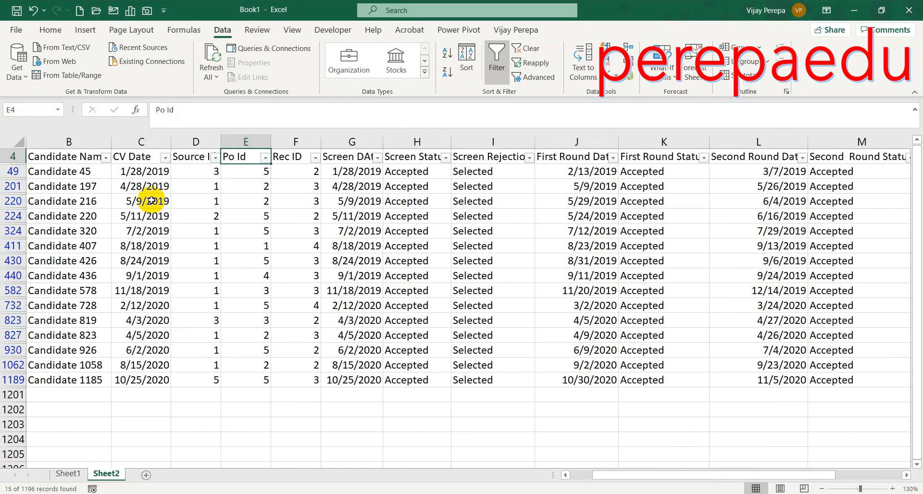
pyautogui.hotkey('ctrl', 'Right')
pyautogui.press('Down')
pyautogui.press('Down')
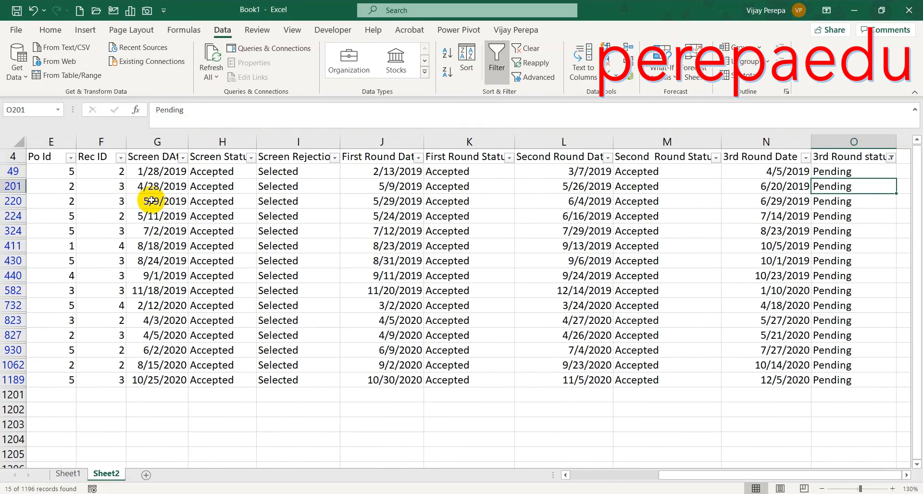
# Turn off Data > Filter and return to the top of the candidate list.
pyautogui.hotkey('alt', 'a')
pyautogui.press('t')
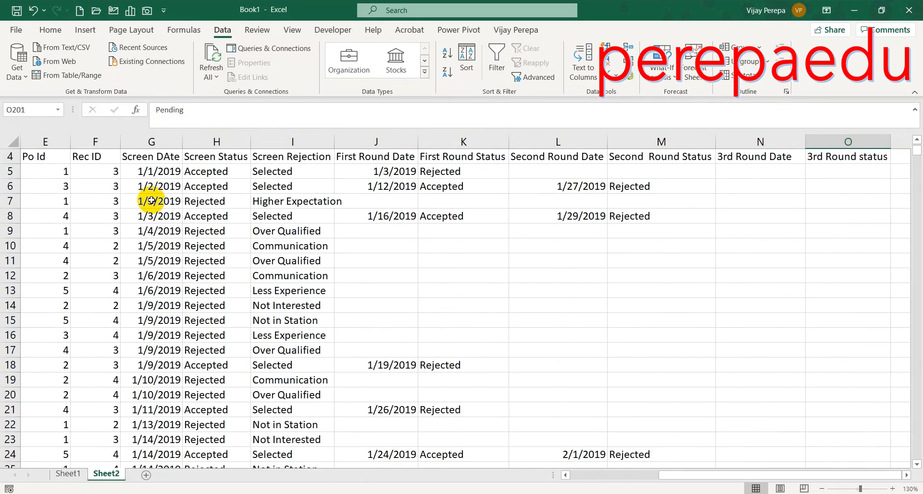
pyautogui.hotkey('ctrl', 'Left')
pyautogui.hotkey('ctrl', 'Left')
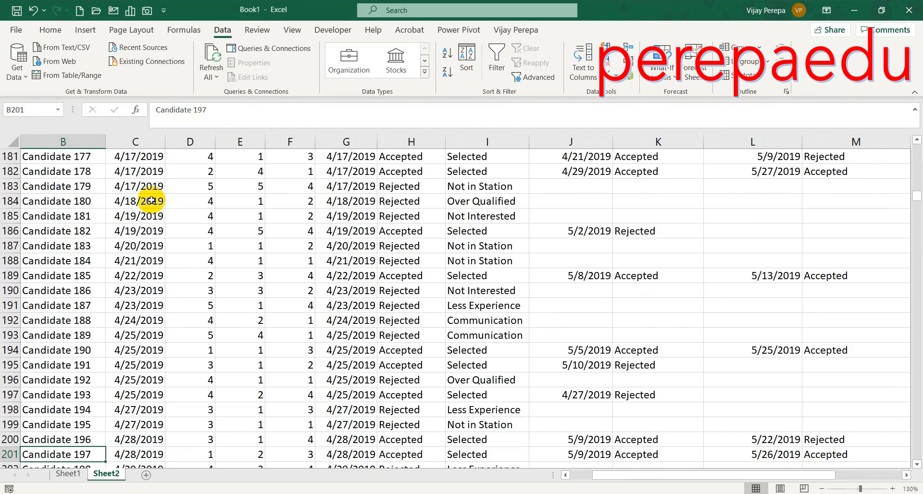
pyautogui.hotkey('ctrl', 'Up')
# Inspect the header row and the 1/3/2019 CV date in C8, leaving it unchanged.
pyautogui.press('Left')
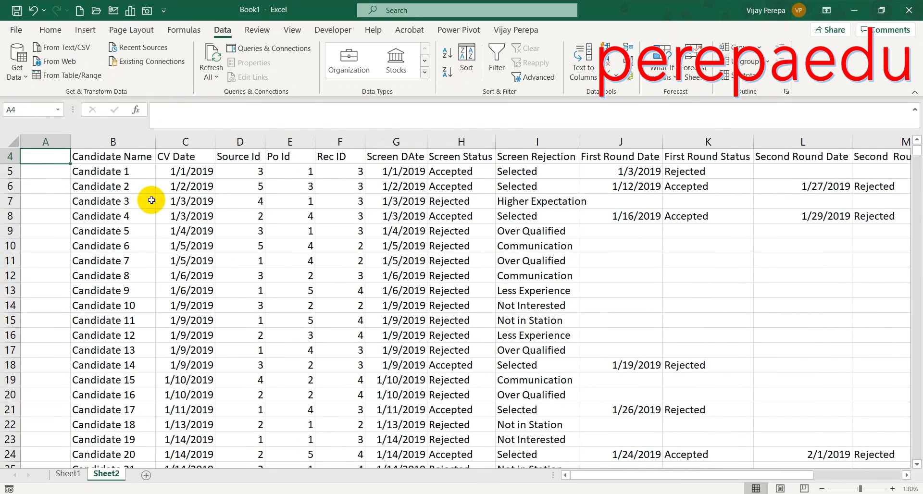
pyautogui.scroll(1, 151, 200)
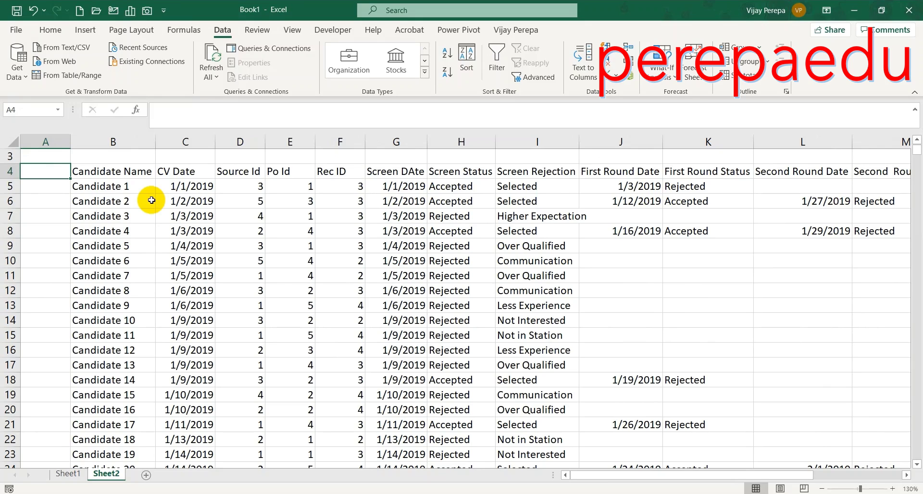
pyautogui.hotkey('ctrl', 'Right')
pyautogui.hotkey('ctrl', 'Right')
pyautogui.press('Left')
pyautogui.press('Left')
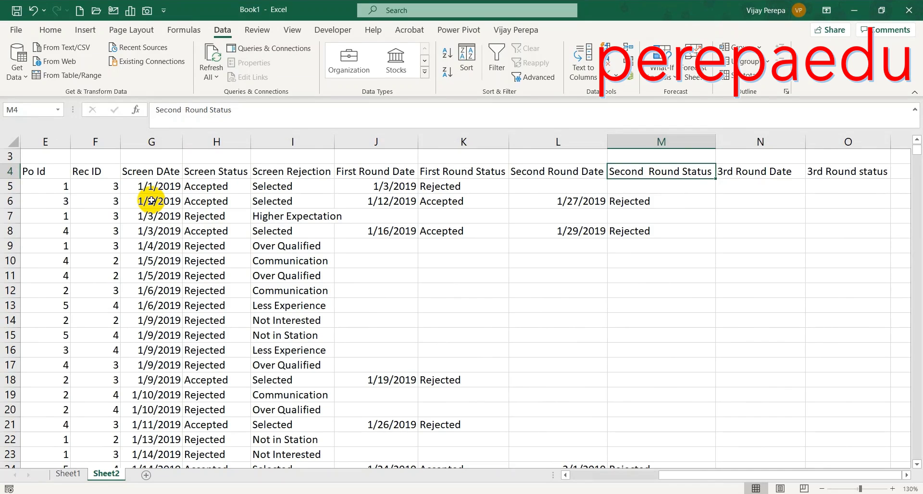
pyautogui.click(180, 235)
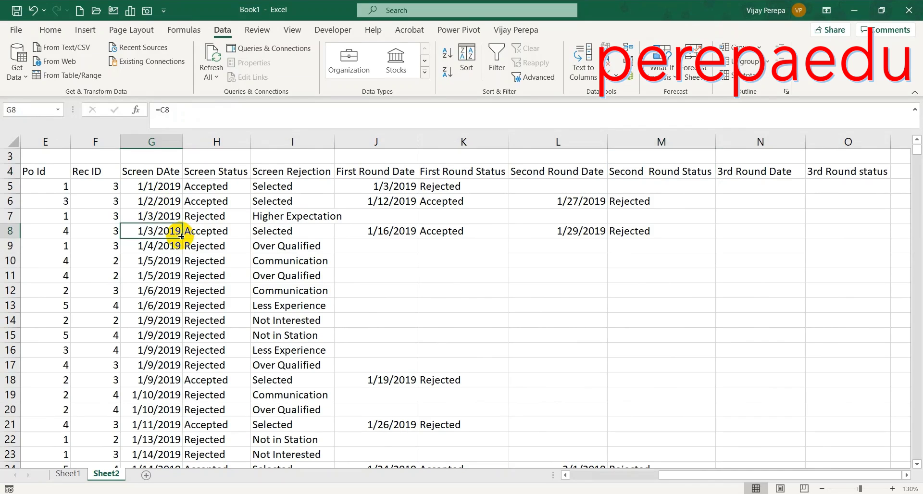
pyautogui.hscroll(-3, 180, 235)
pyautogui.click(180, 234)
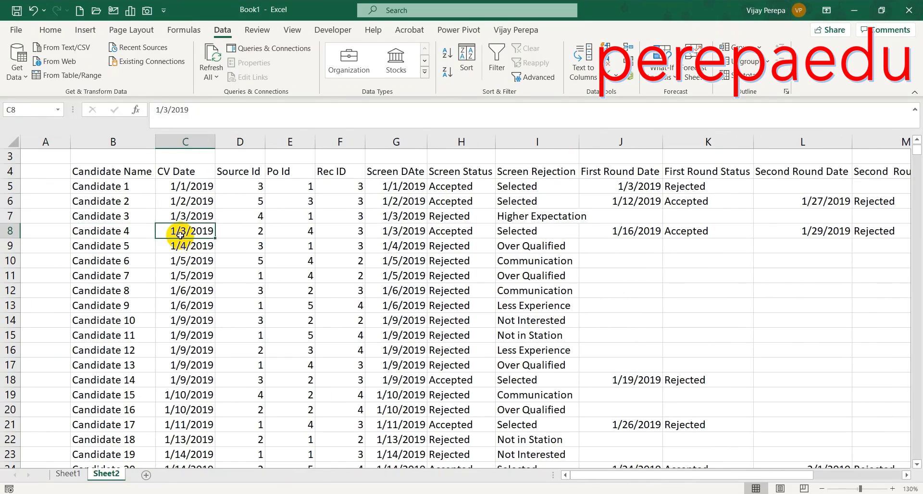
pyautogui.press('BackSpace')
pyautogui.press('Escape')
# Convert the candidate data into a table and name it RD.
pyautogui.hotkey('ctrl', 't')
pyautogui.press('Return')
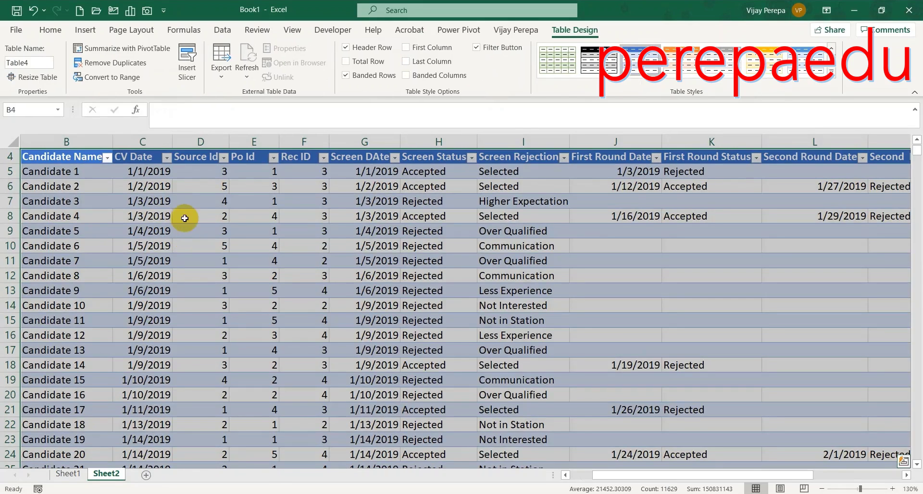
pyautogui.click(29, 62)
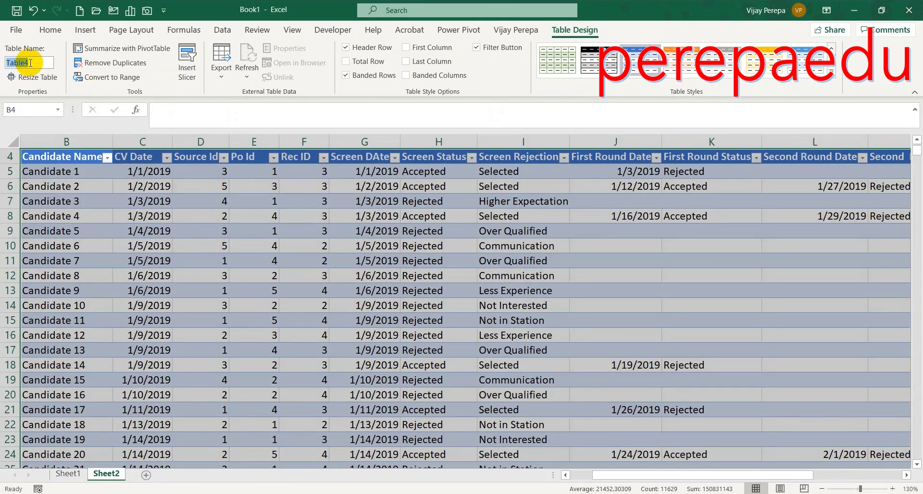
pyautogui.write('RD')
pyautogui.press('Return')
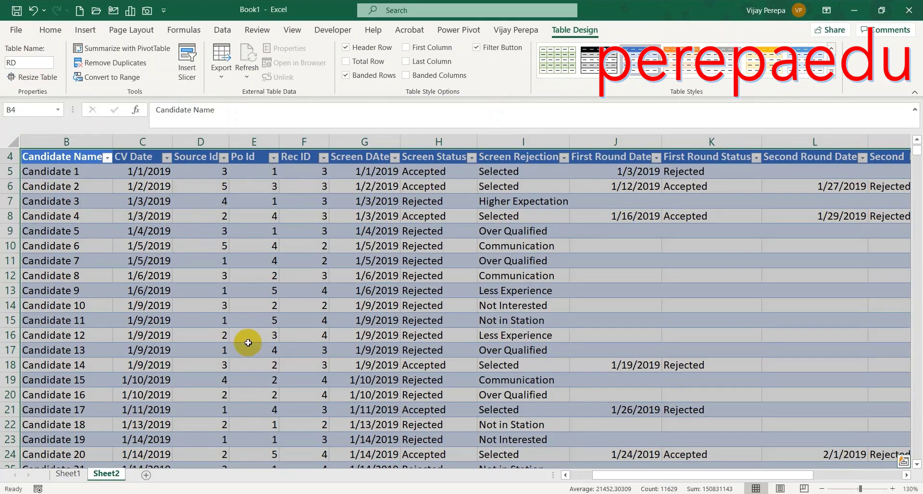
pyautogui.click(248, 344)
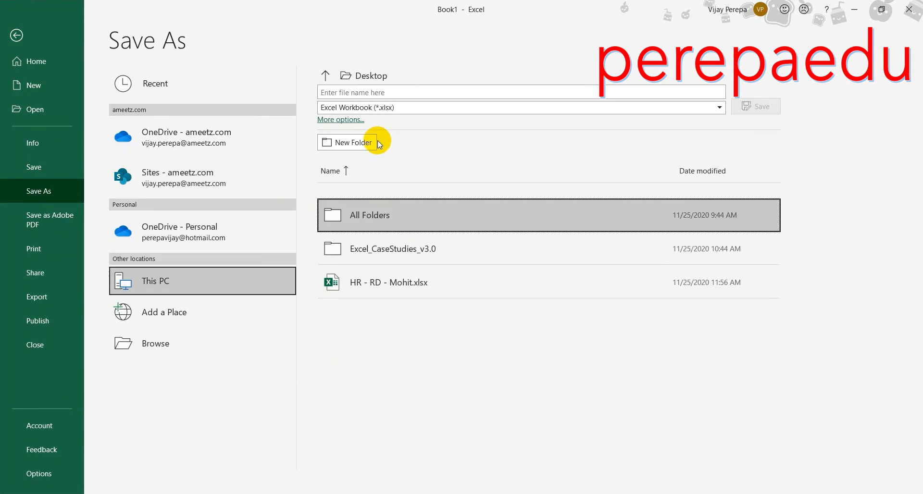
# Save the workbook to This PC under the file name 'Recruitment Data'.
pyautogui.click(391, 91)
pyautogui.write('Recrut')
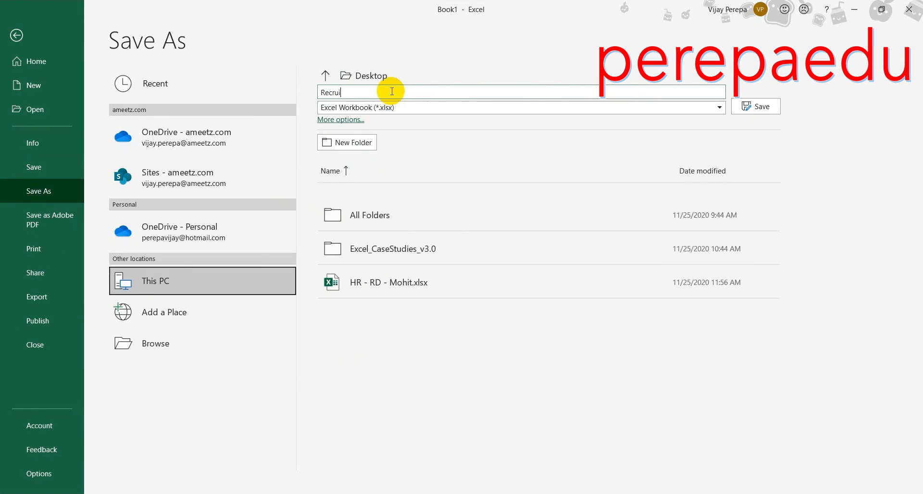
pyautogui.write('tm')
pyautogui.press('BackSpace')
pyautogui.press('BackSpace')
pyautogui.write('t')
pyautogui.press('BackSpace')
pyautogui.write('tment Data')
pyautogui.press('Return')
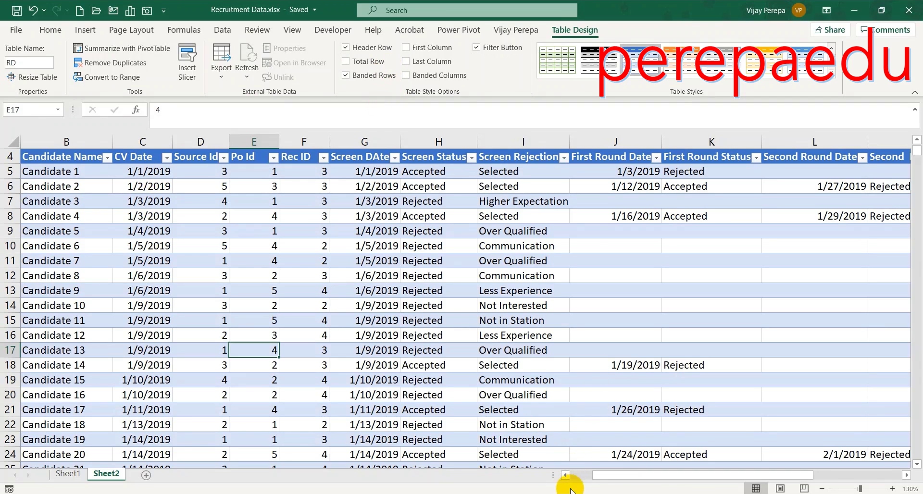
pyautogui.click(615, 245)
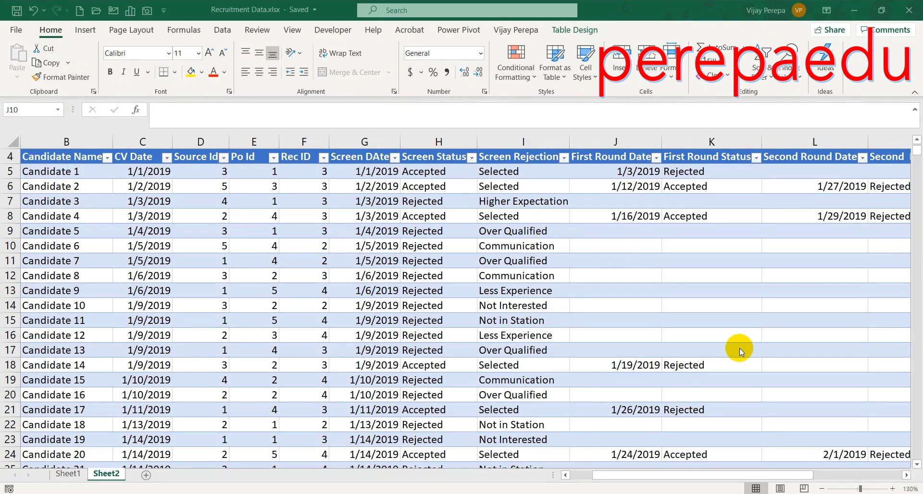
# Switch to Power BI Desktop's HR (Recruitment) Analysis Overall Summary page.
pyautogui.hotkey('alt', 'Tab')
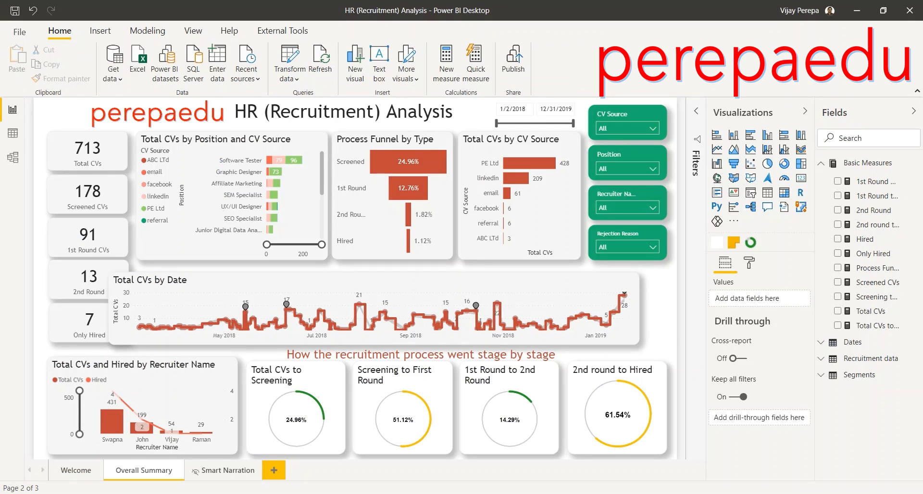